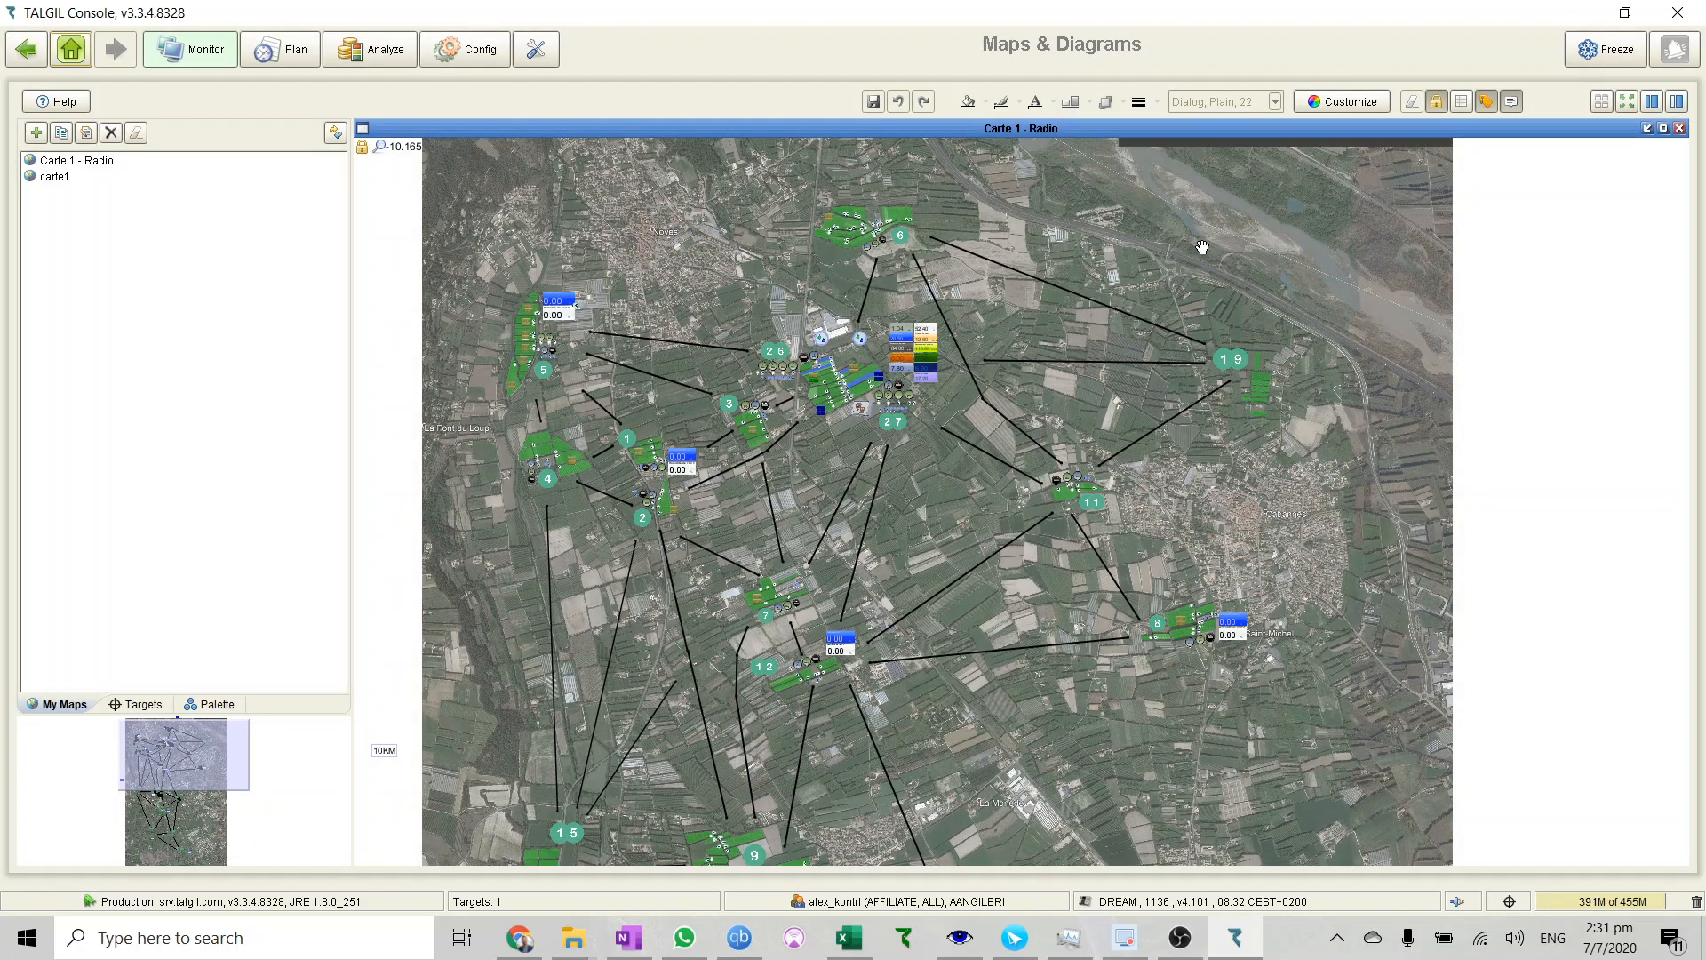
# - Display the Carte 1 - Radio map in full screen and zoom in on the plots of sites 26 and 27
pyautogui.click(1629, 103)
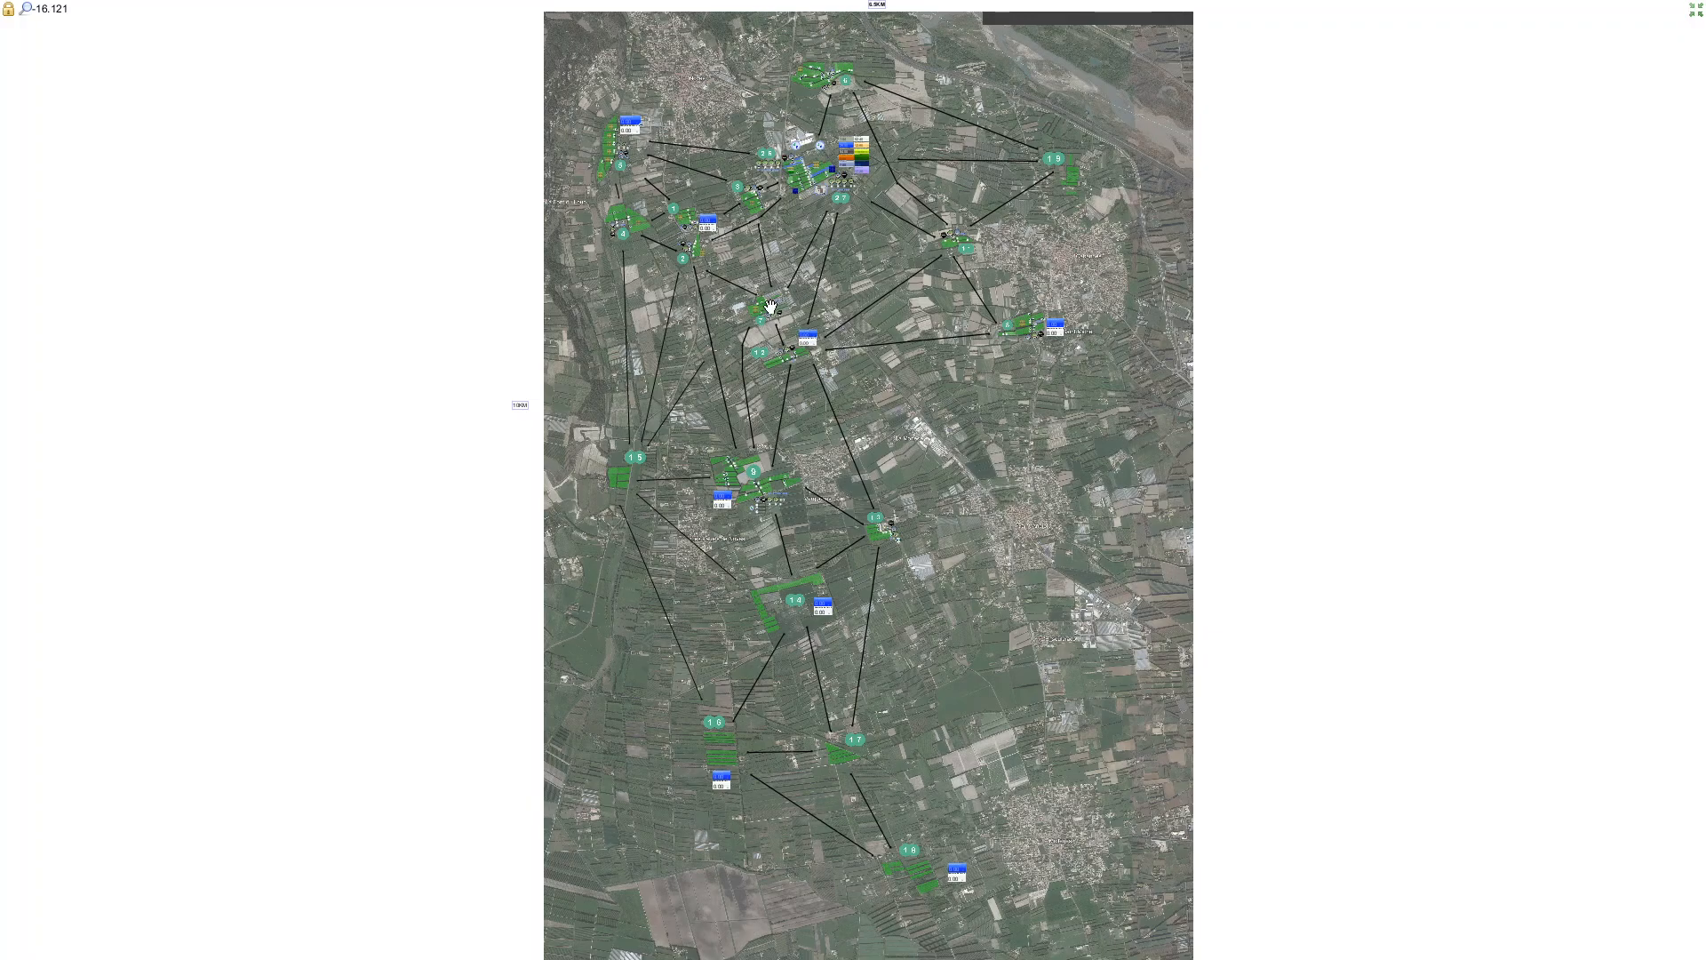
pyautogui.scroll(4, 772, 308)
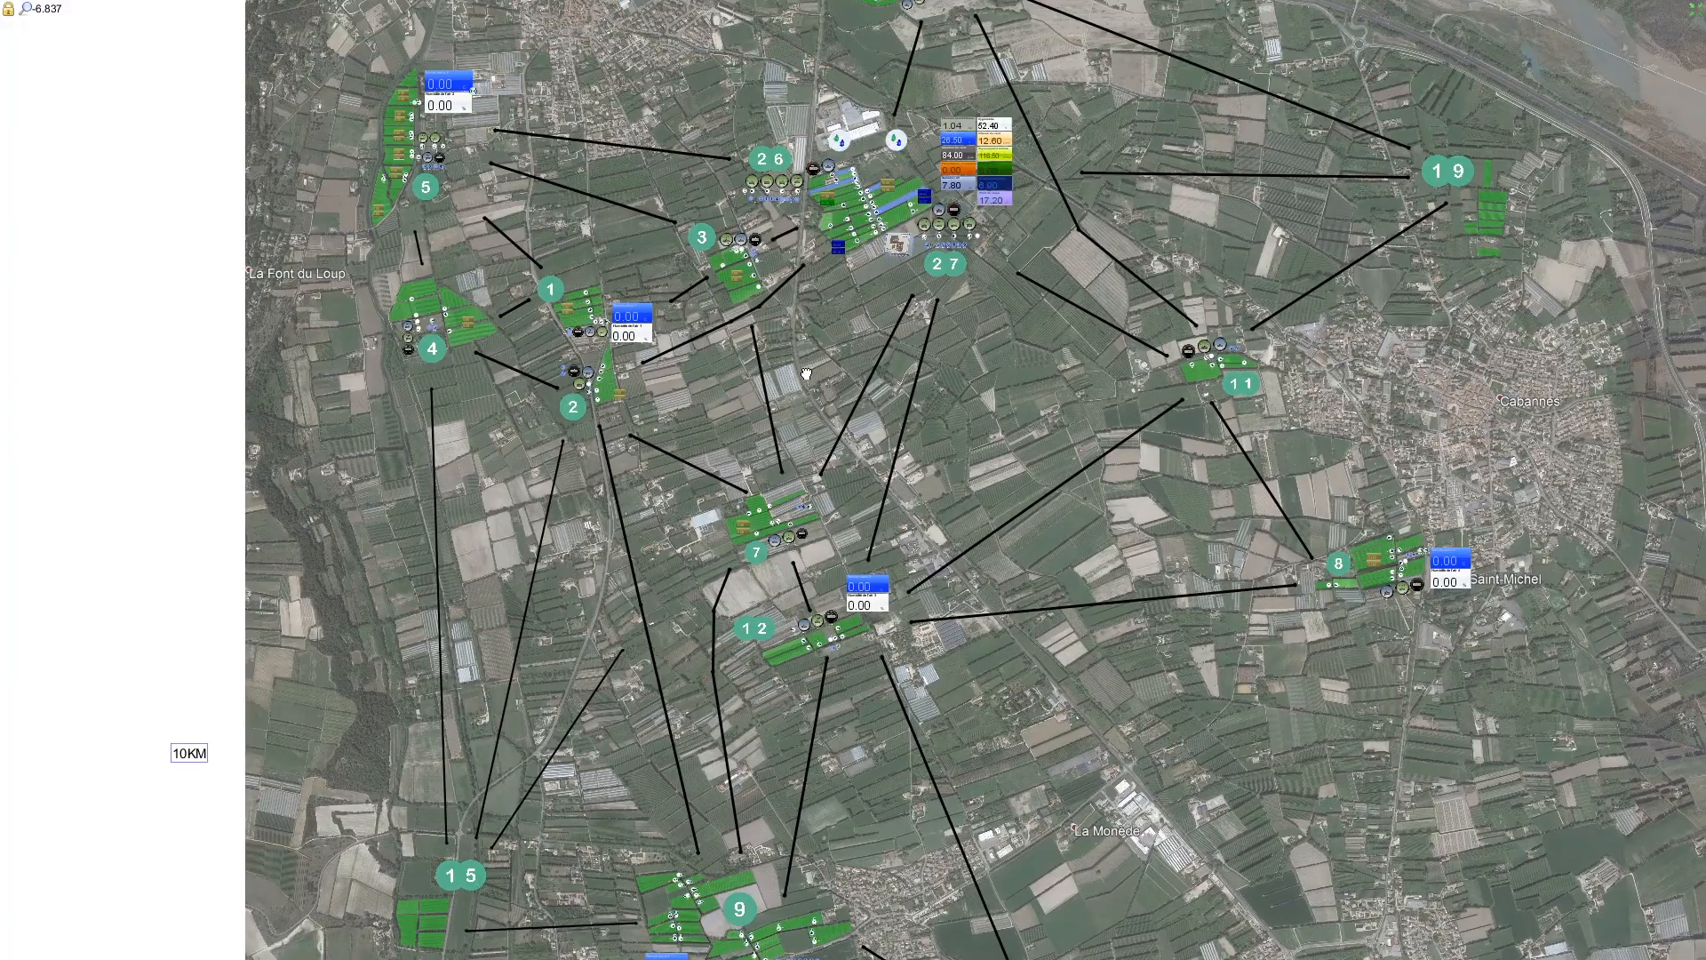
pyautogui.scroll(1, 810, 227)
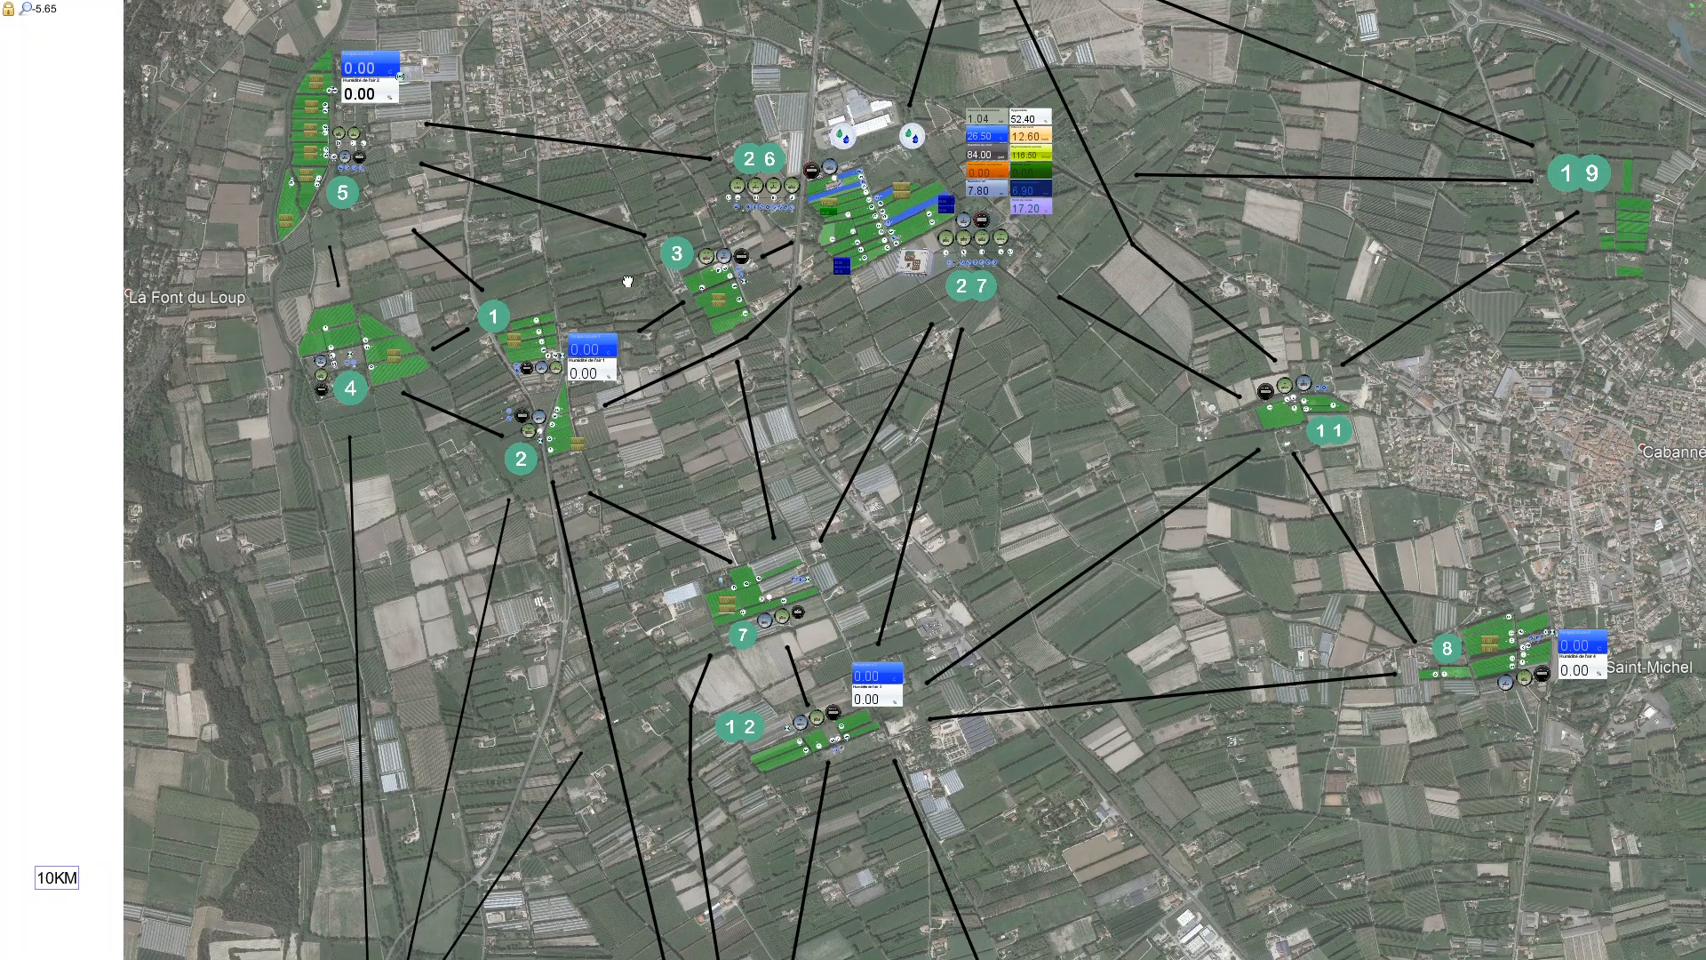
pyautogui.moveTo(691, 181); pyautogui.dragTo(586, 312)
pyautogui.scroll(2, 586, 313)
pyautogui.scroll(2, 775, 382)
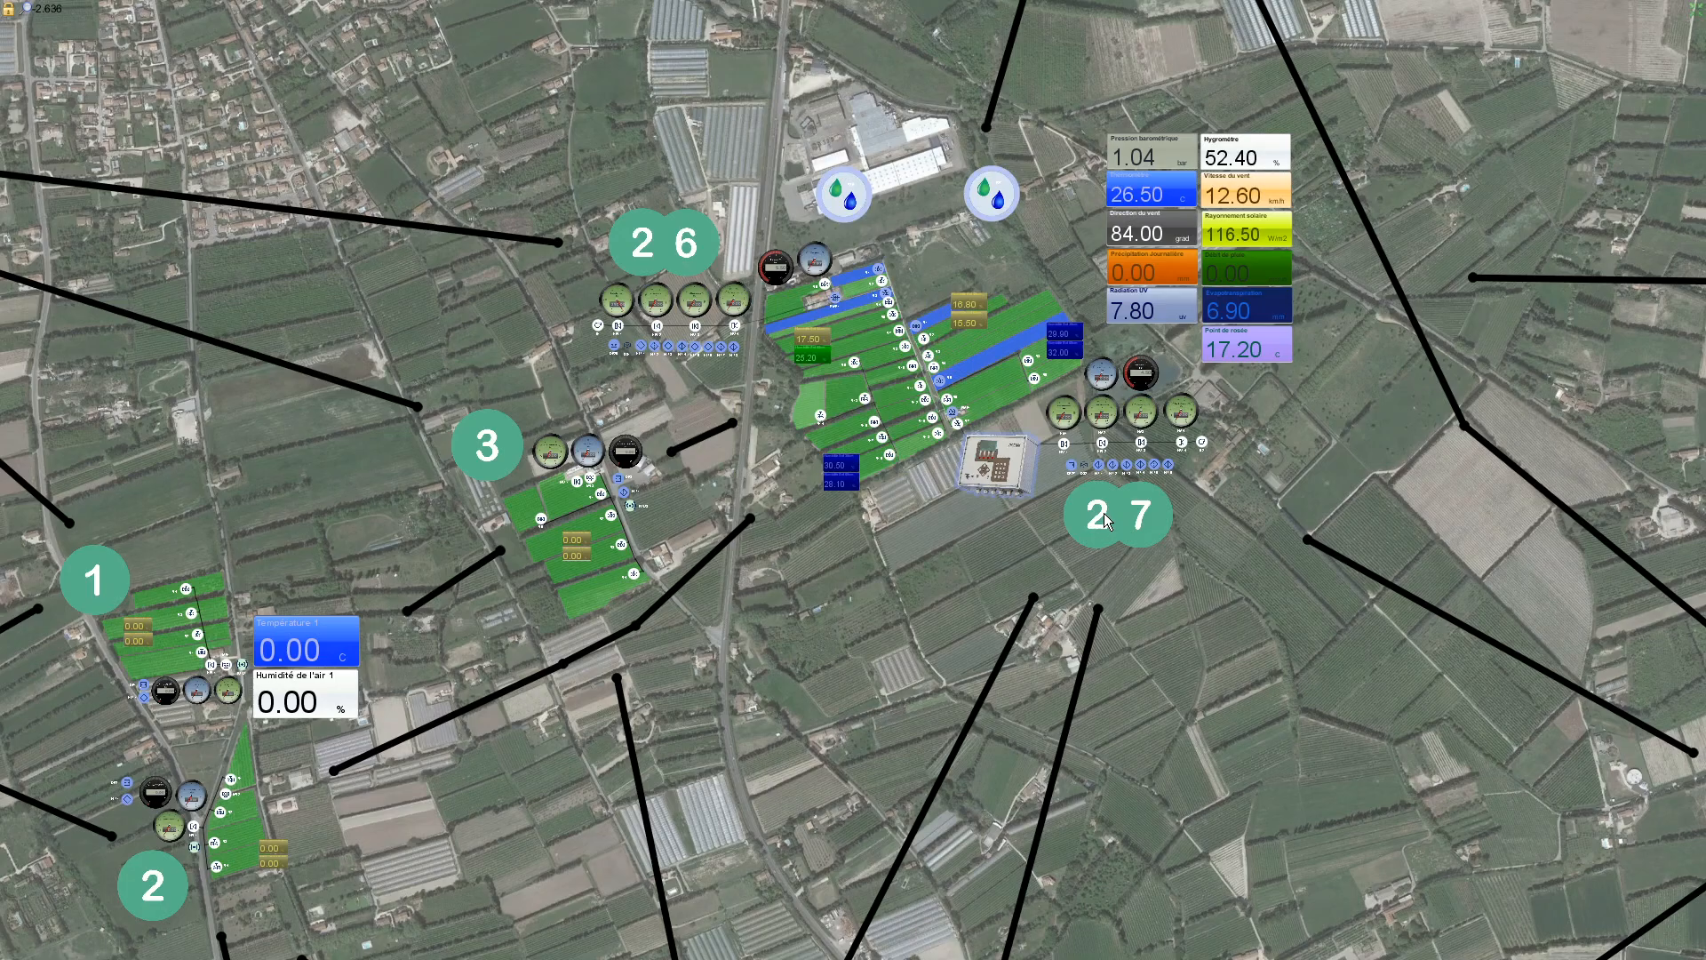
pyautogui.scroll(2, 1019, 530)
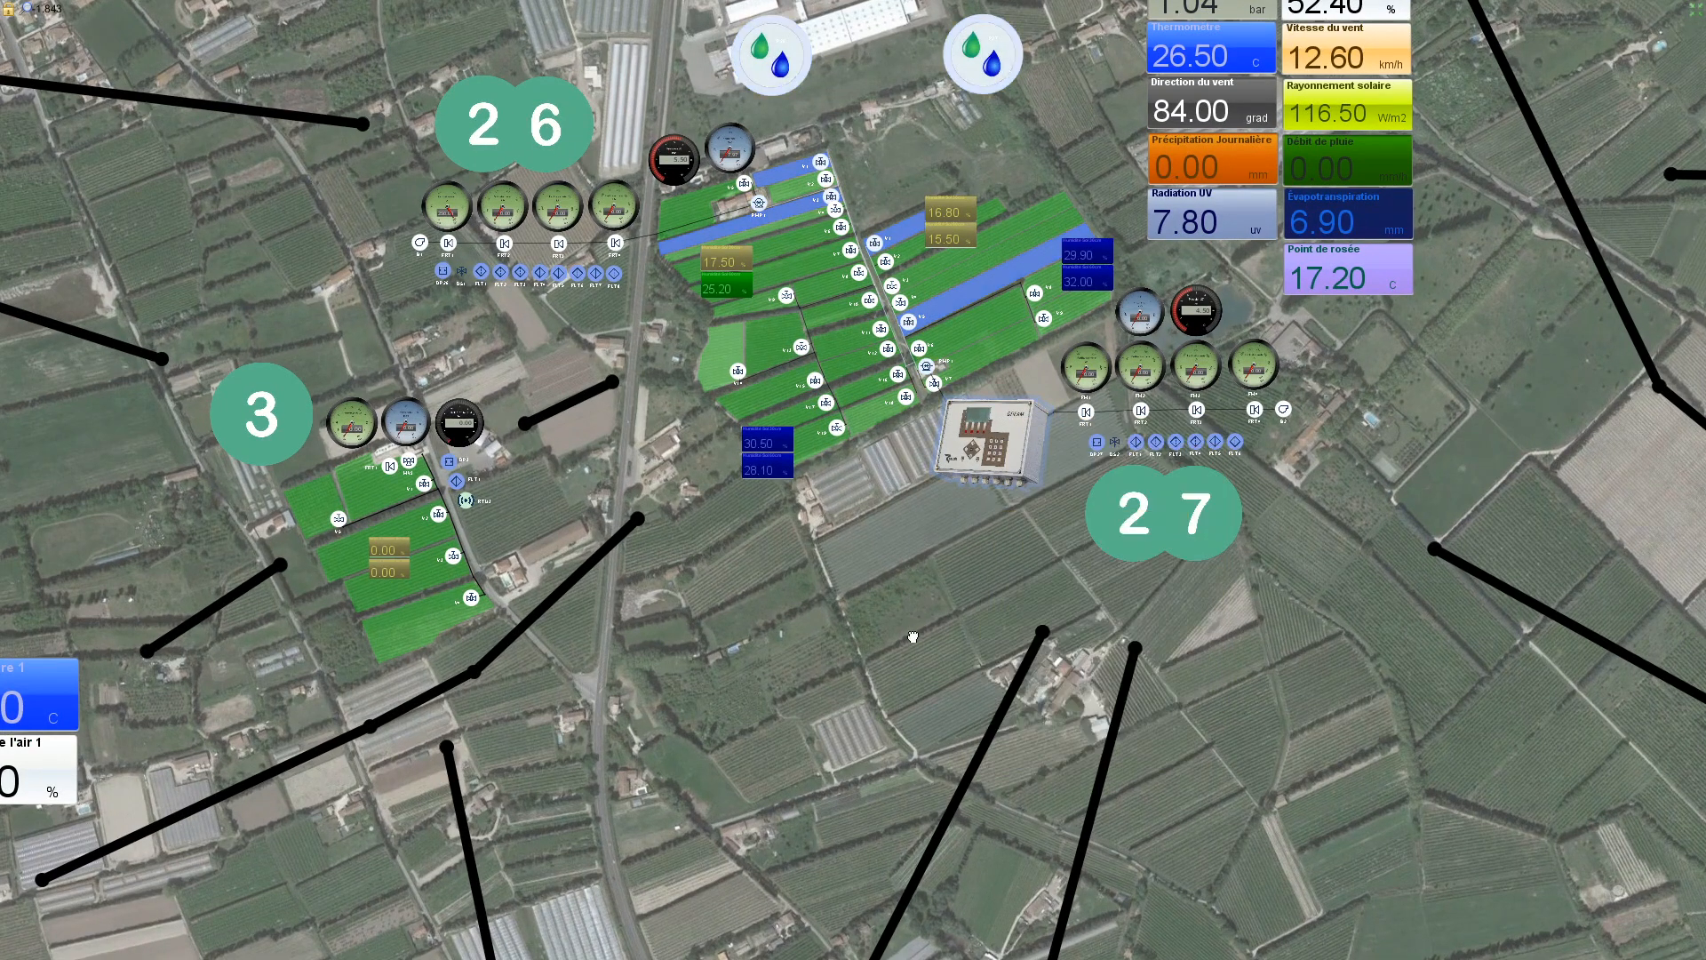
pyautogui.moveTo(809, 478); pyautogui.dragTo(812, 601)
pyautogui.scroll(1, 811, 602)
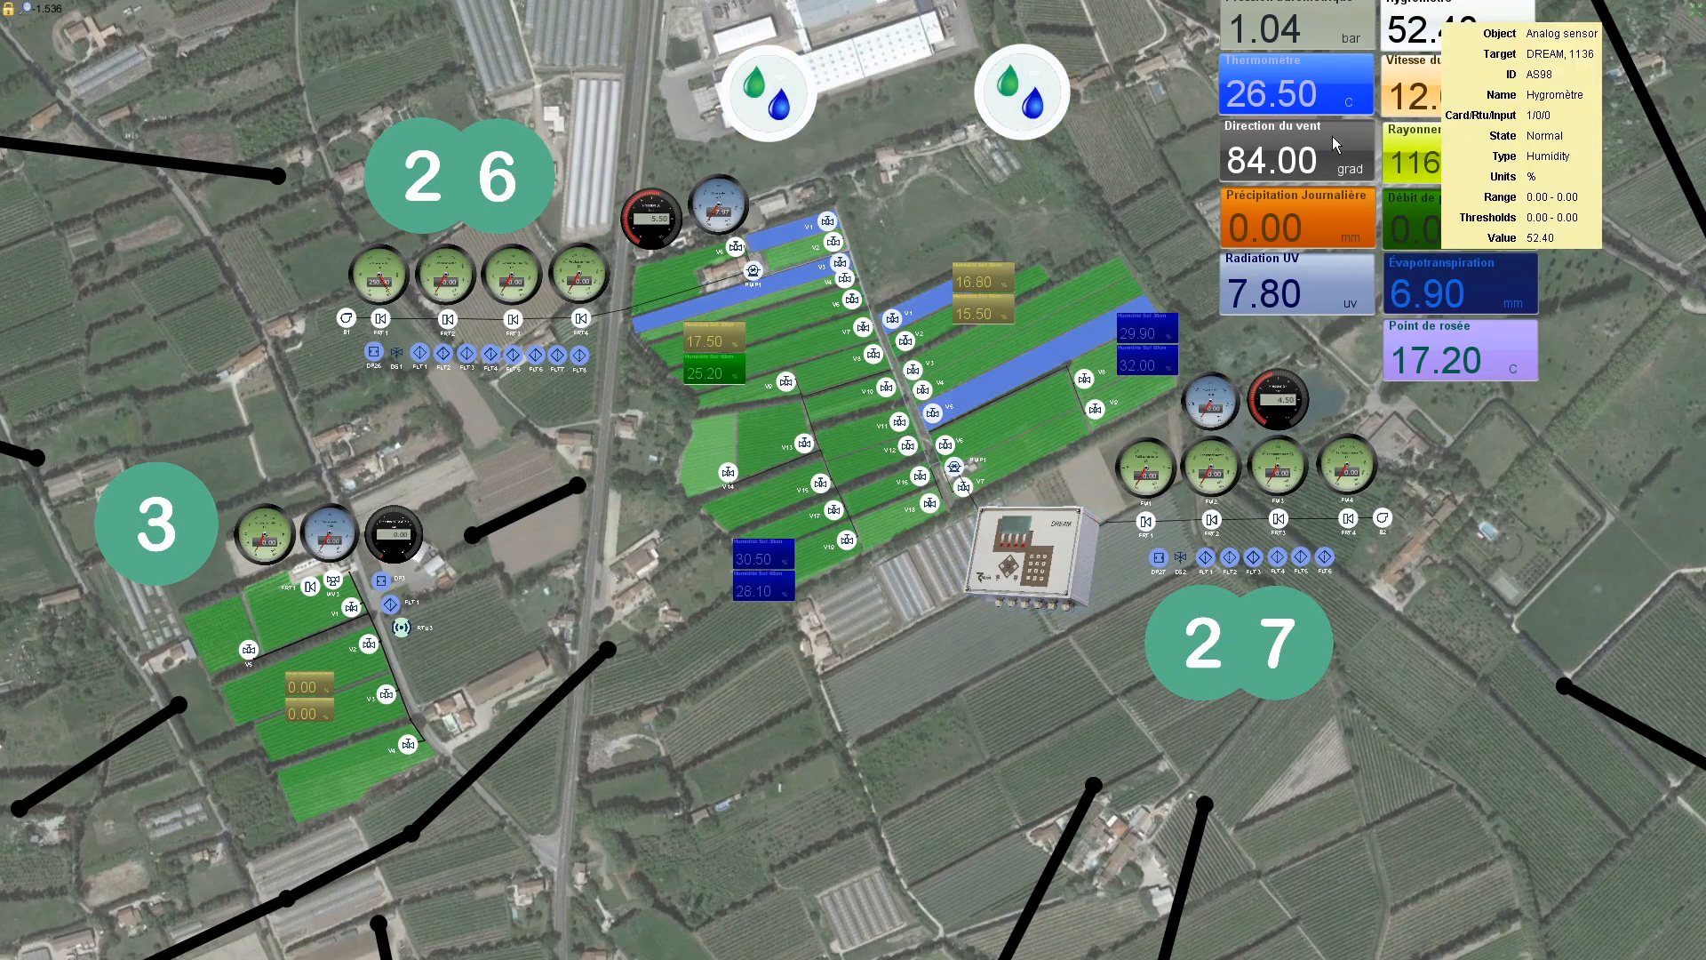
# - Examine the irrigated plots, valves and DREAM controller of sites 26 and 27 on the map
pyautogui.moveTo(1138, 186); pyautogui.dragTo(1122, 293)
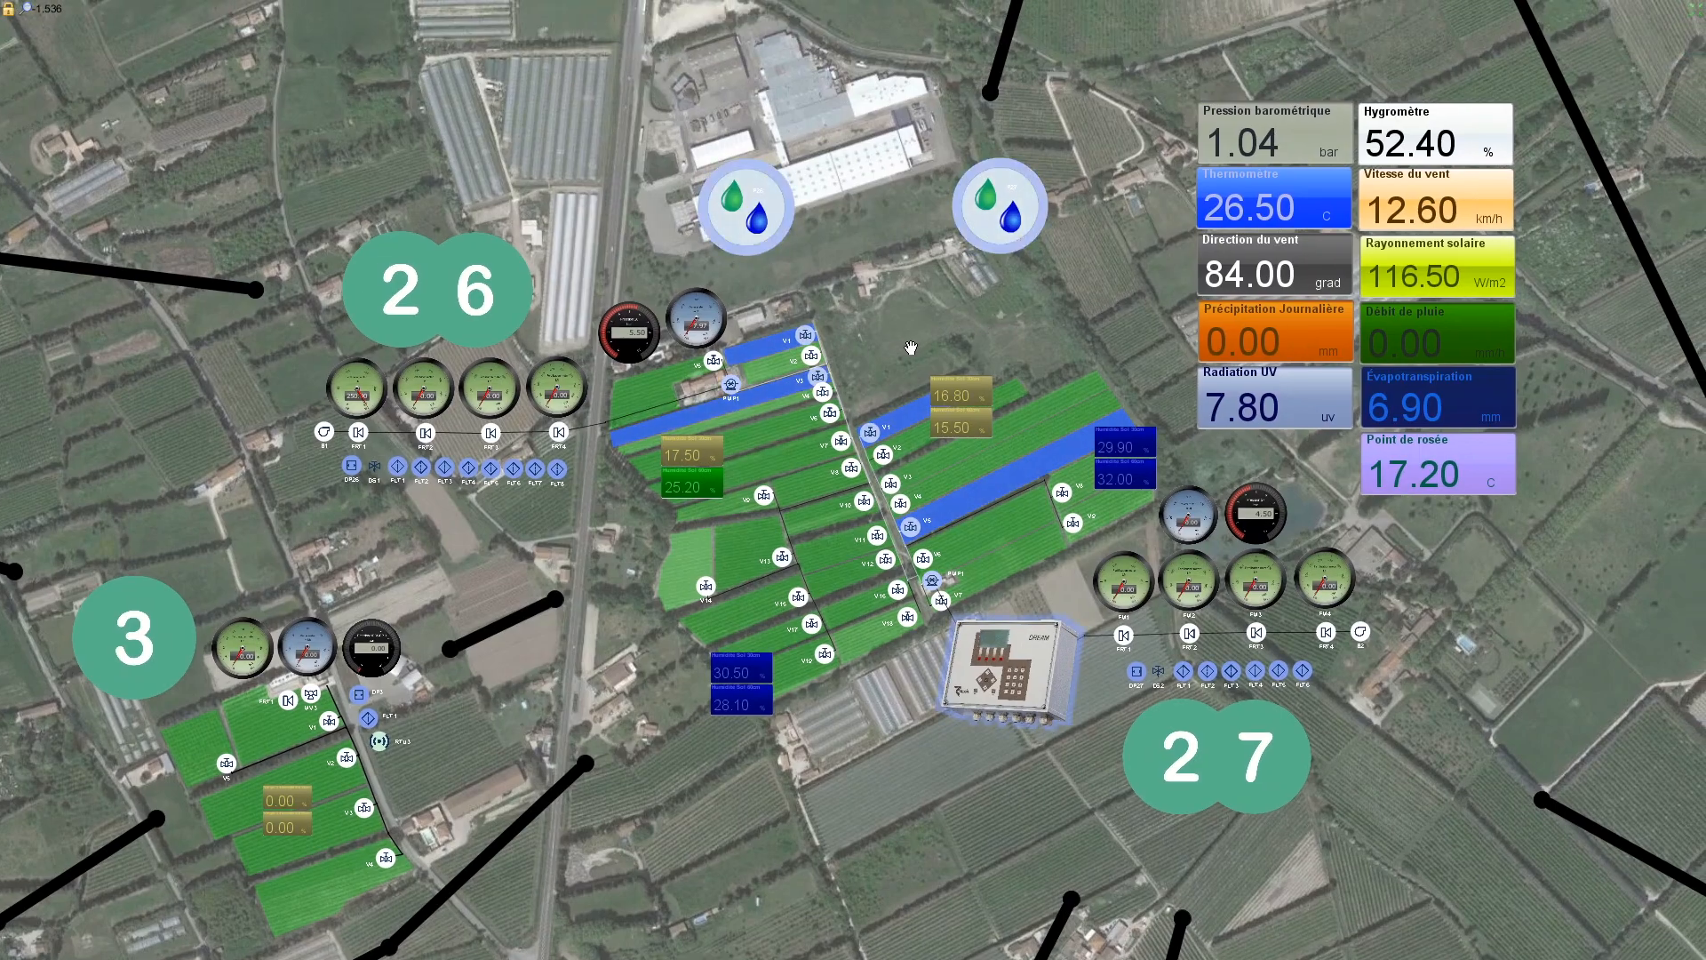
pyautogui.scroll(1, 926, 350)
pyautogui.scroll(1, 926, 350)
pyautogui.moveTo(728, 213)
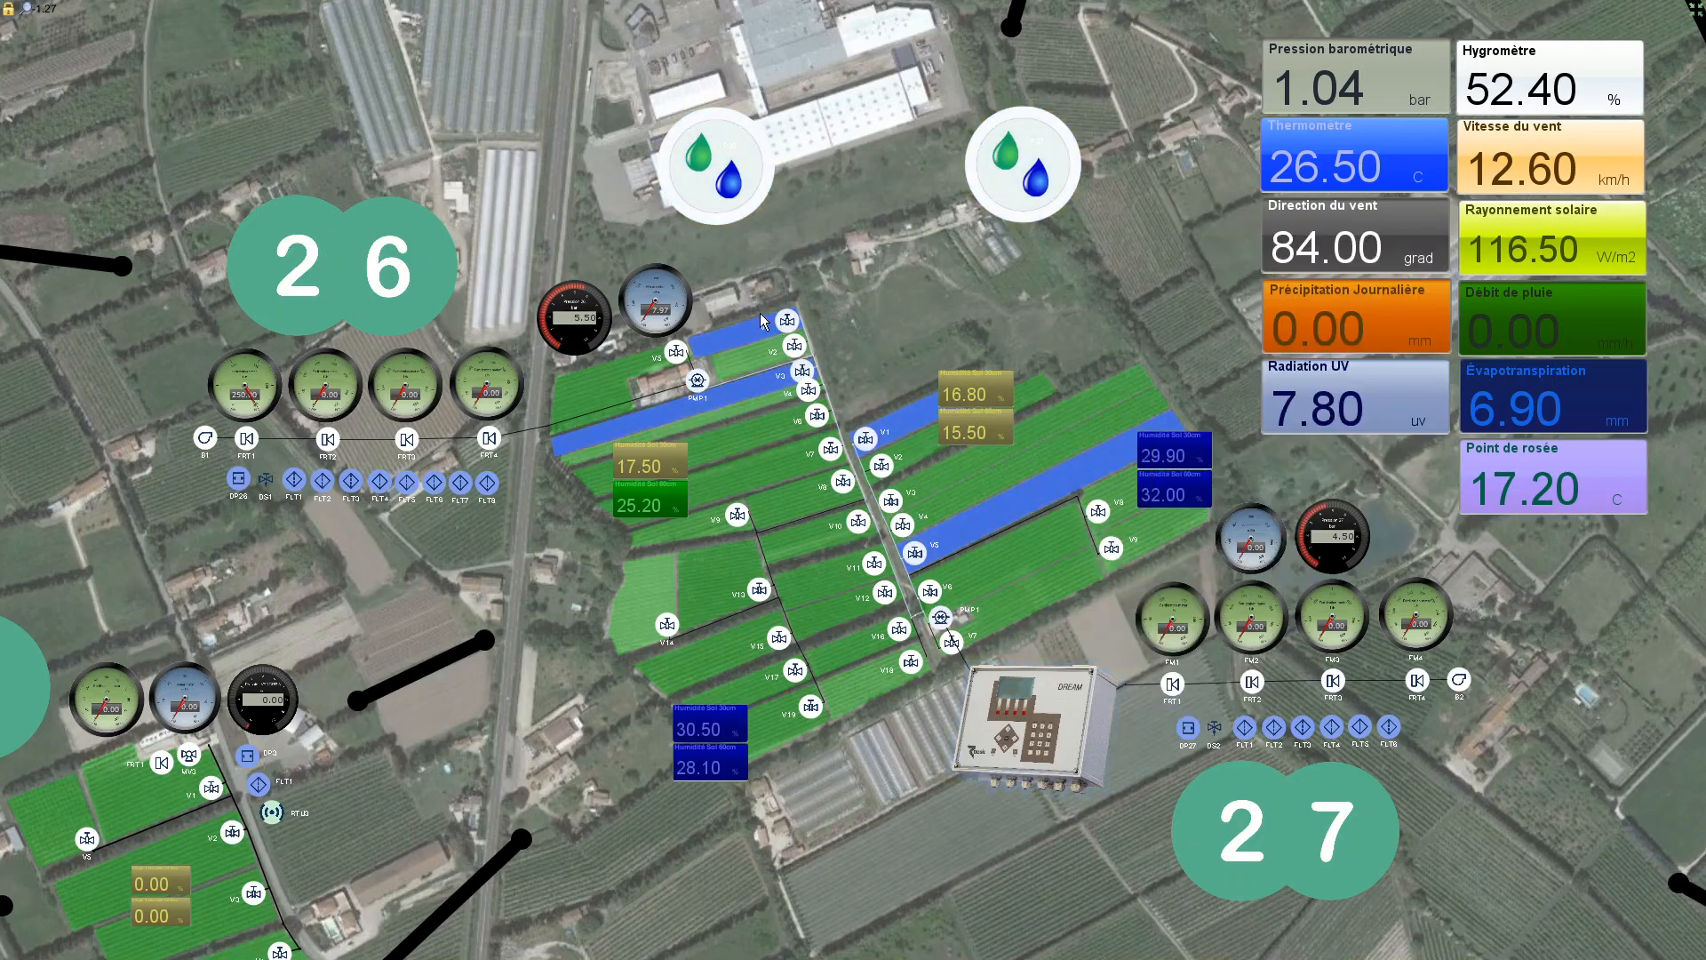
pyautogui.scroll(2, 764, 334)
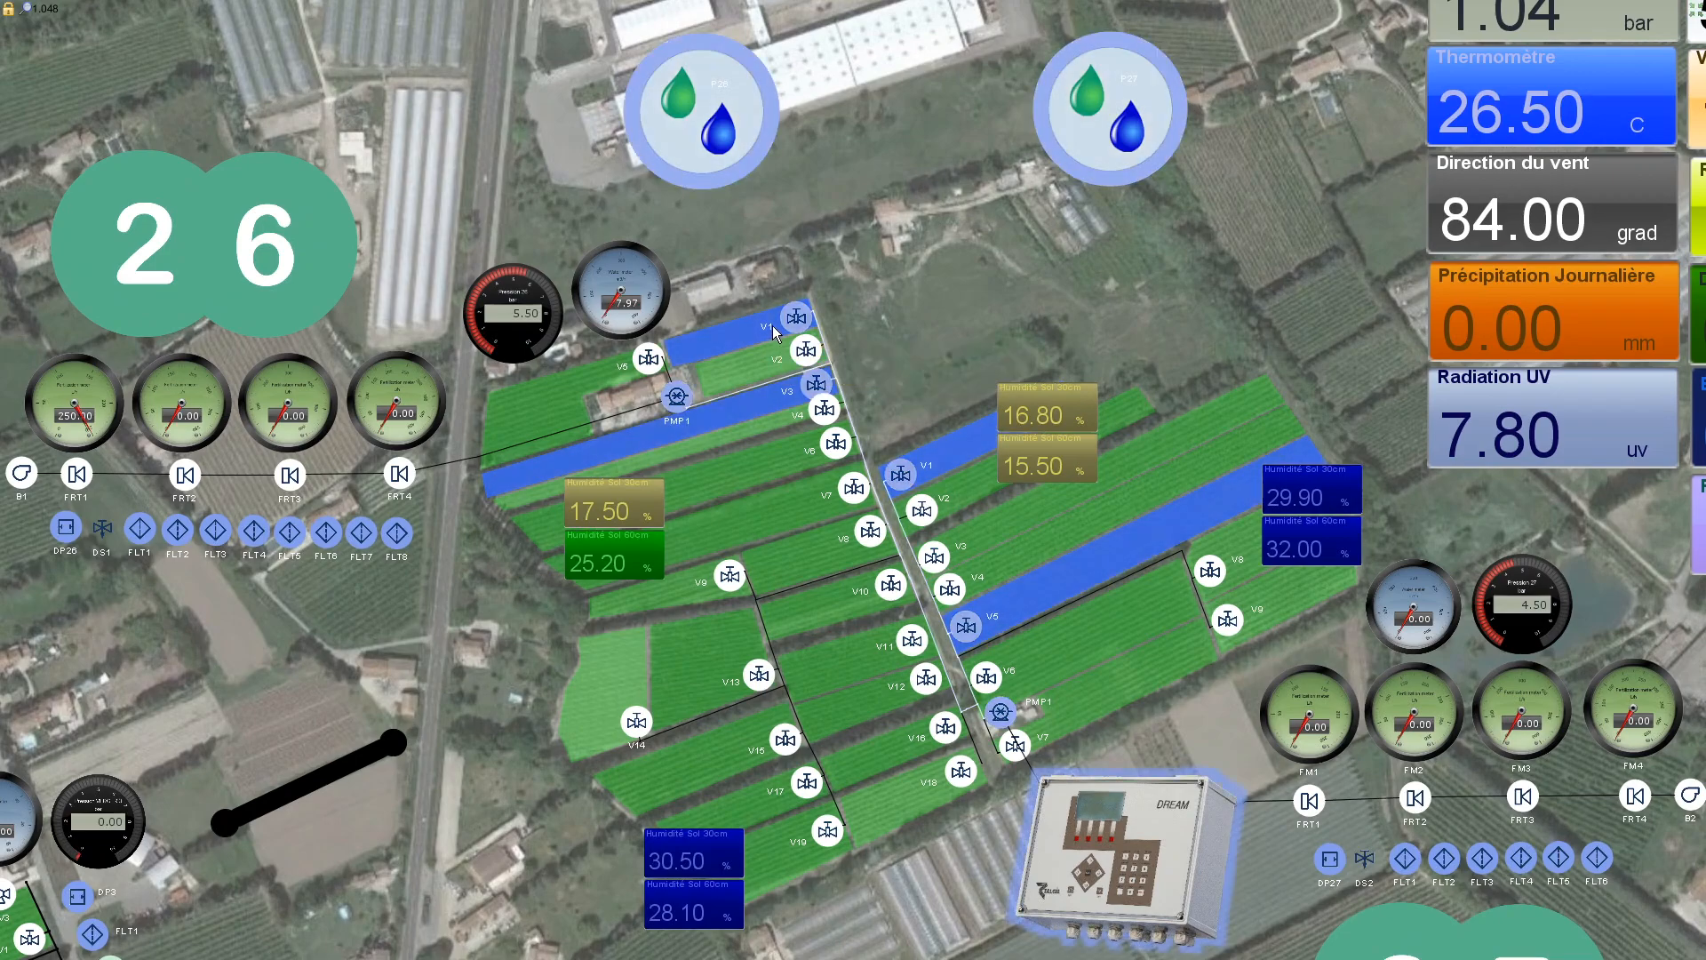
pyautogui.moveTo(812, 392)
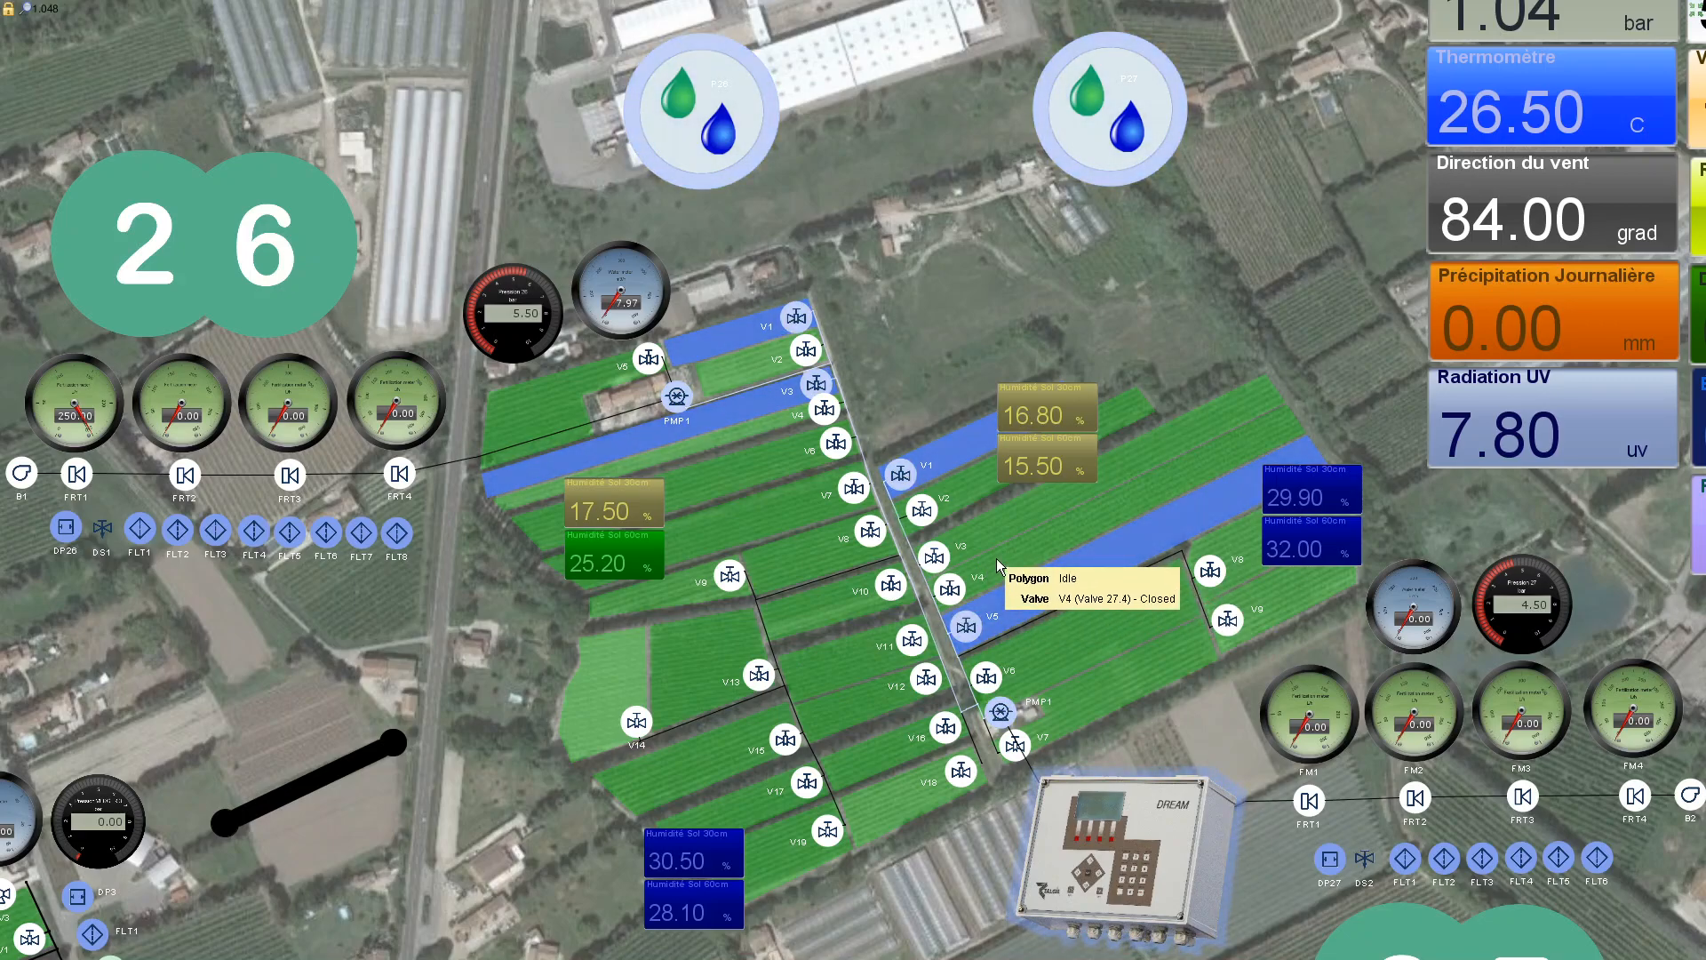
pyautogui.moveTo(1149, 878)
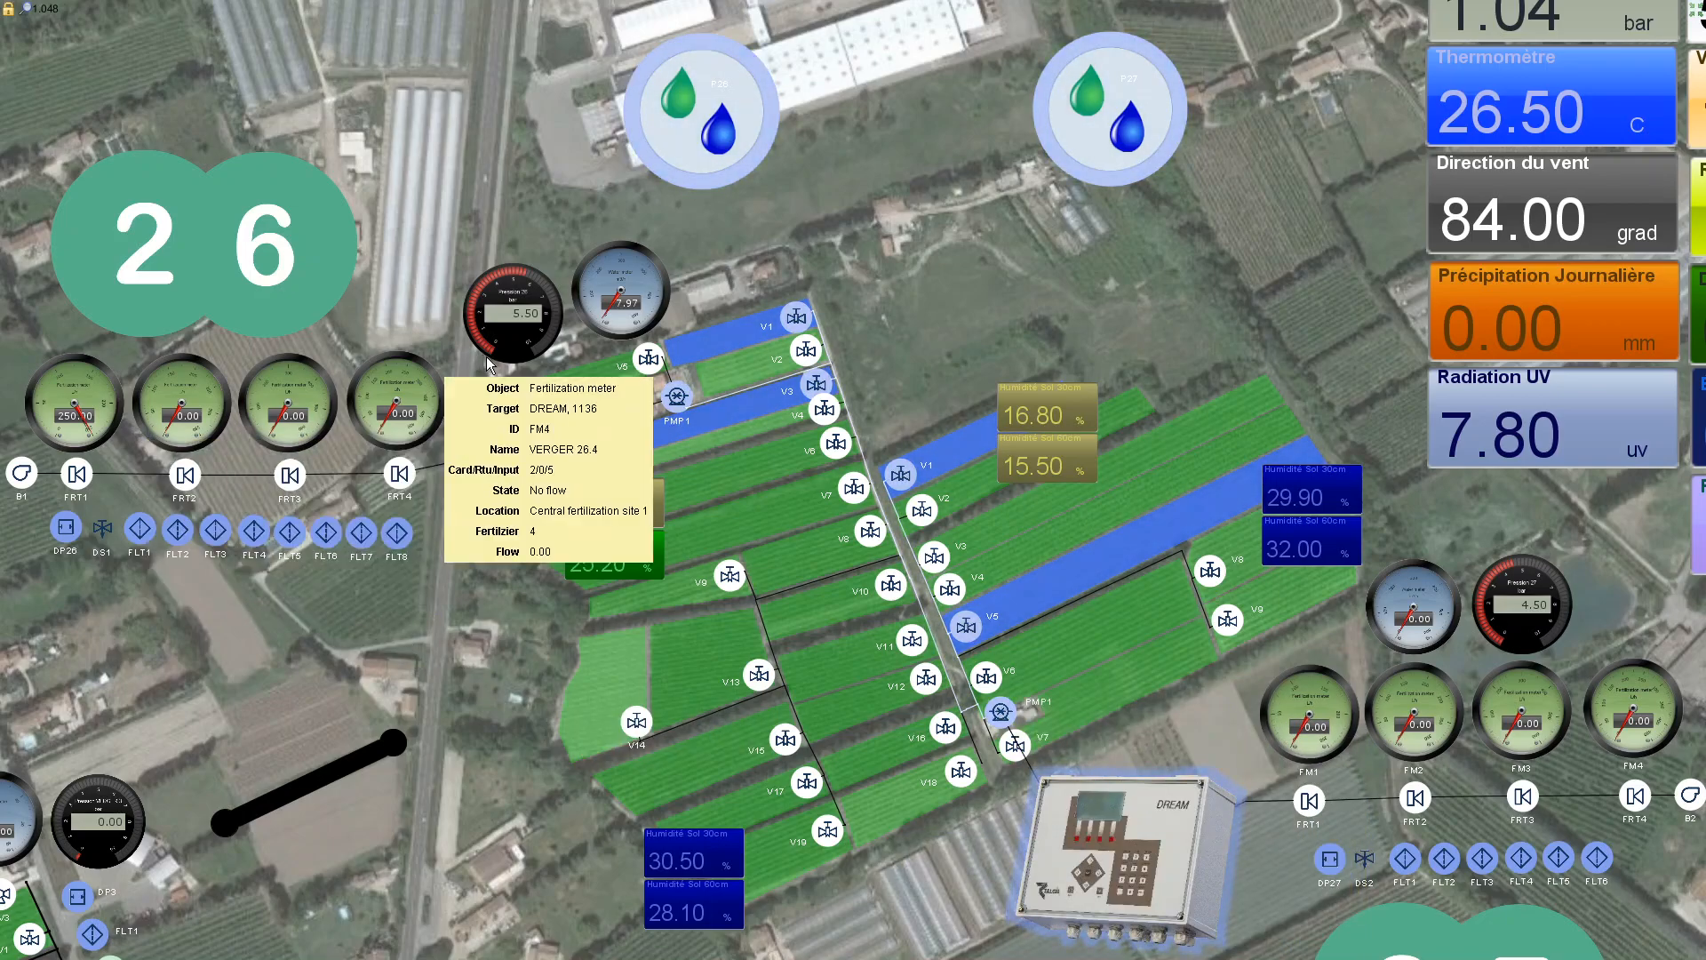
# - Check the details of the source water meter and the pressure sensor at site 26
pyautogui.moveTo(610, 332)
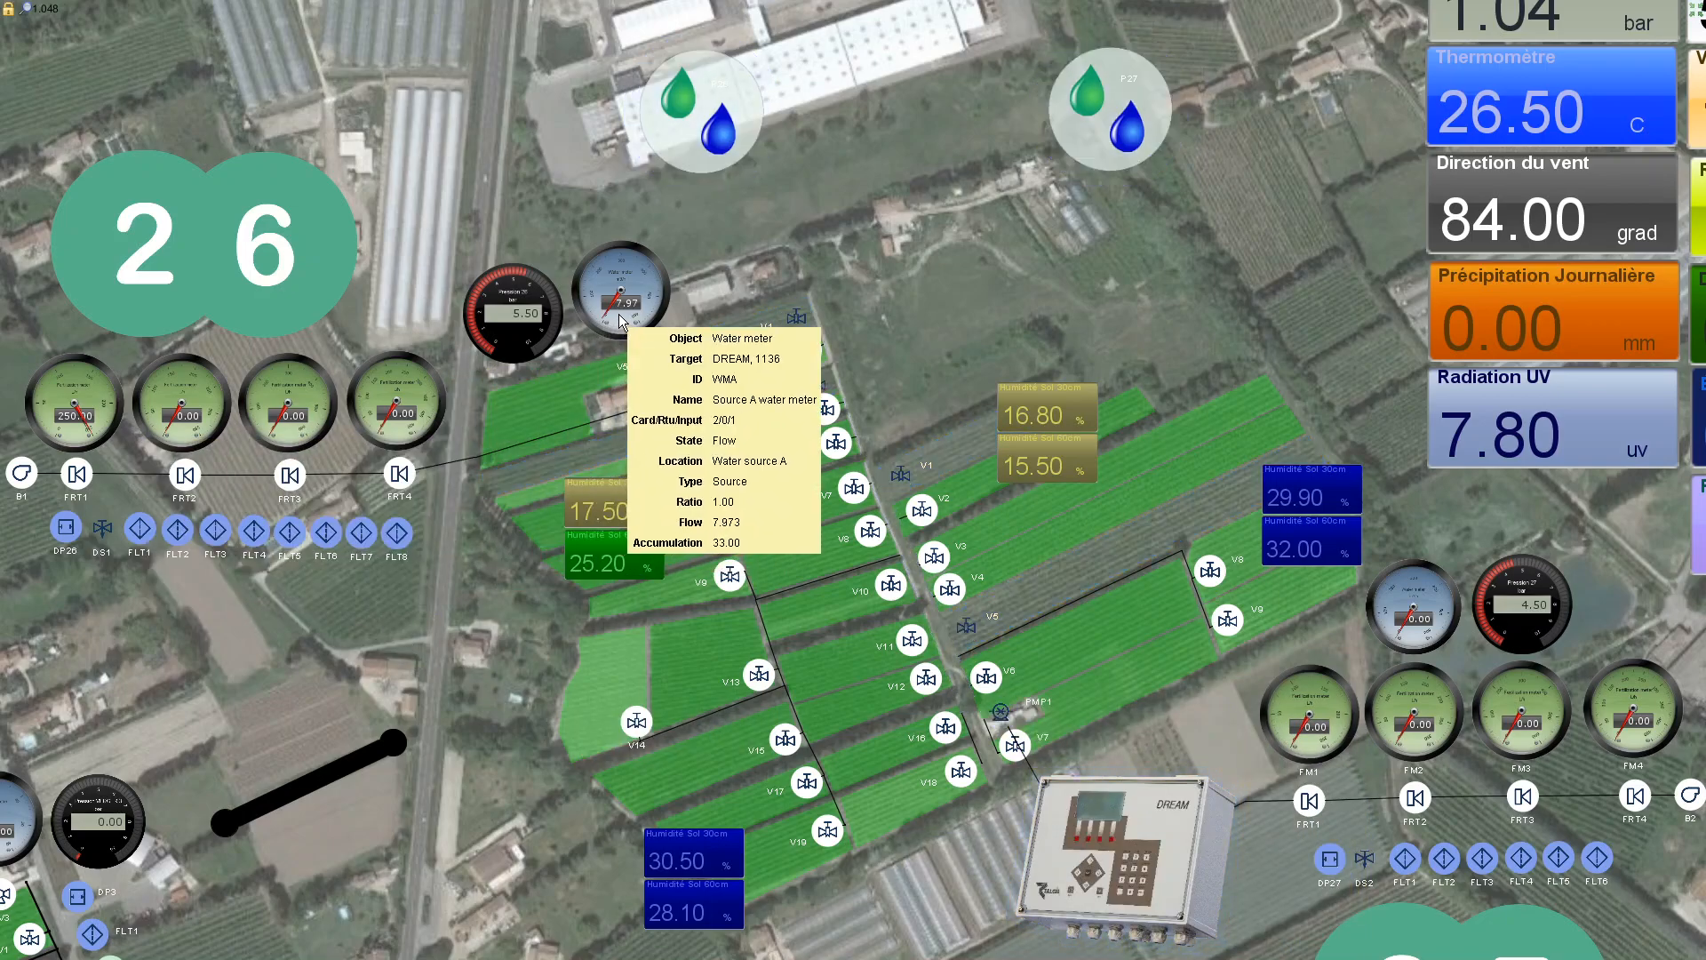
pyautogui.scroll(1, 619, 322)
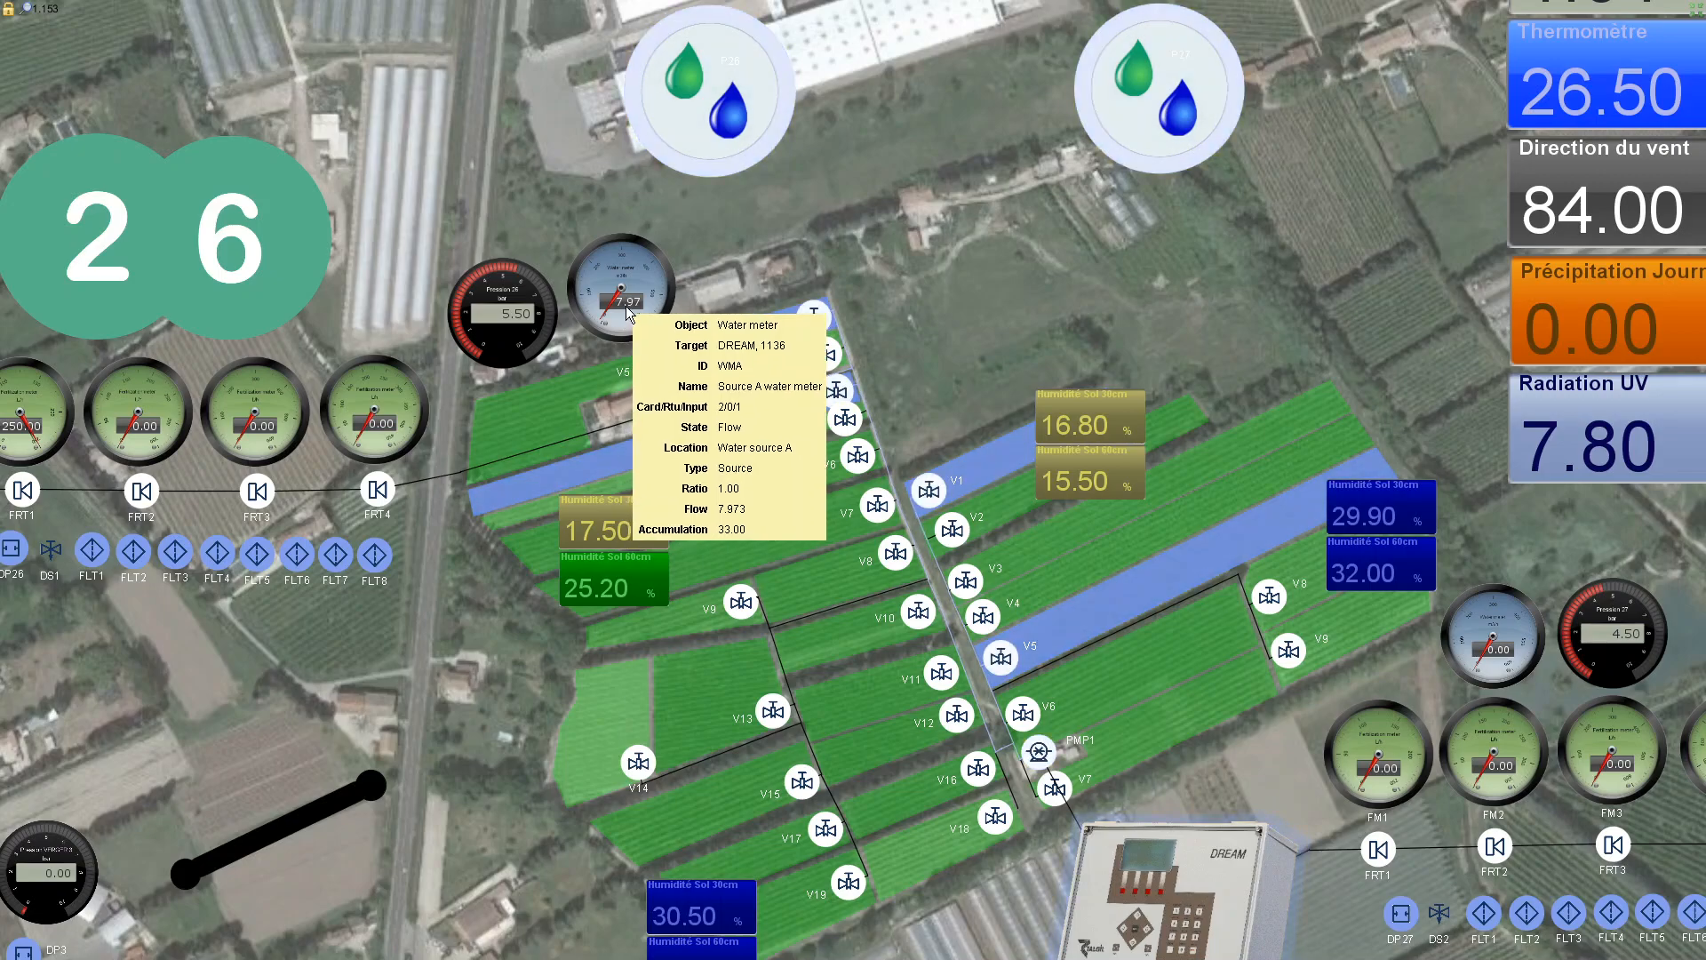
pyautogui.moveTo(508, 327)
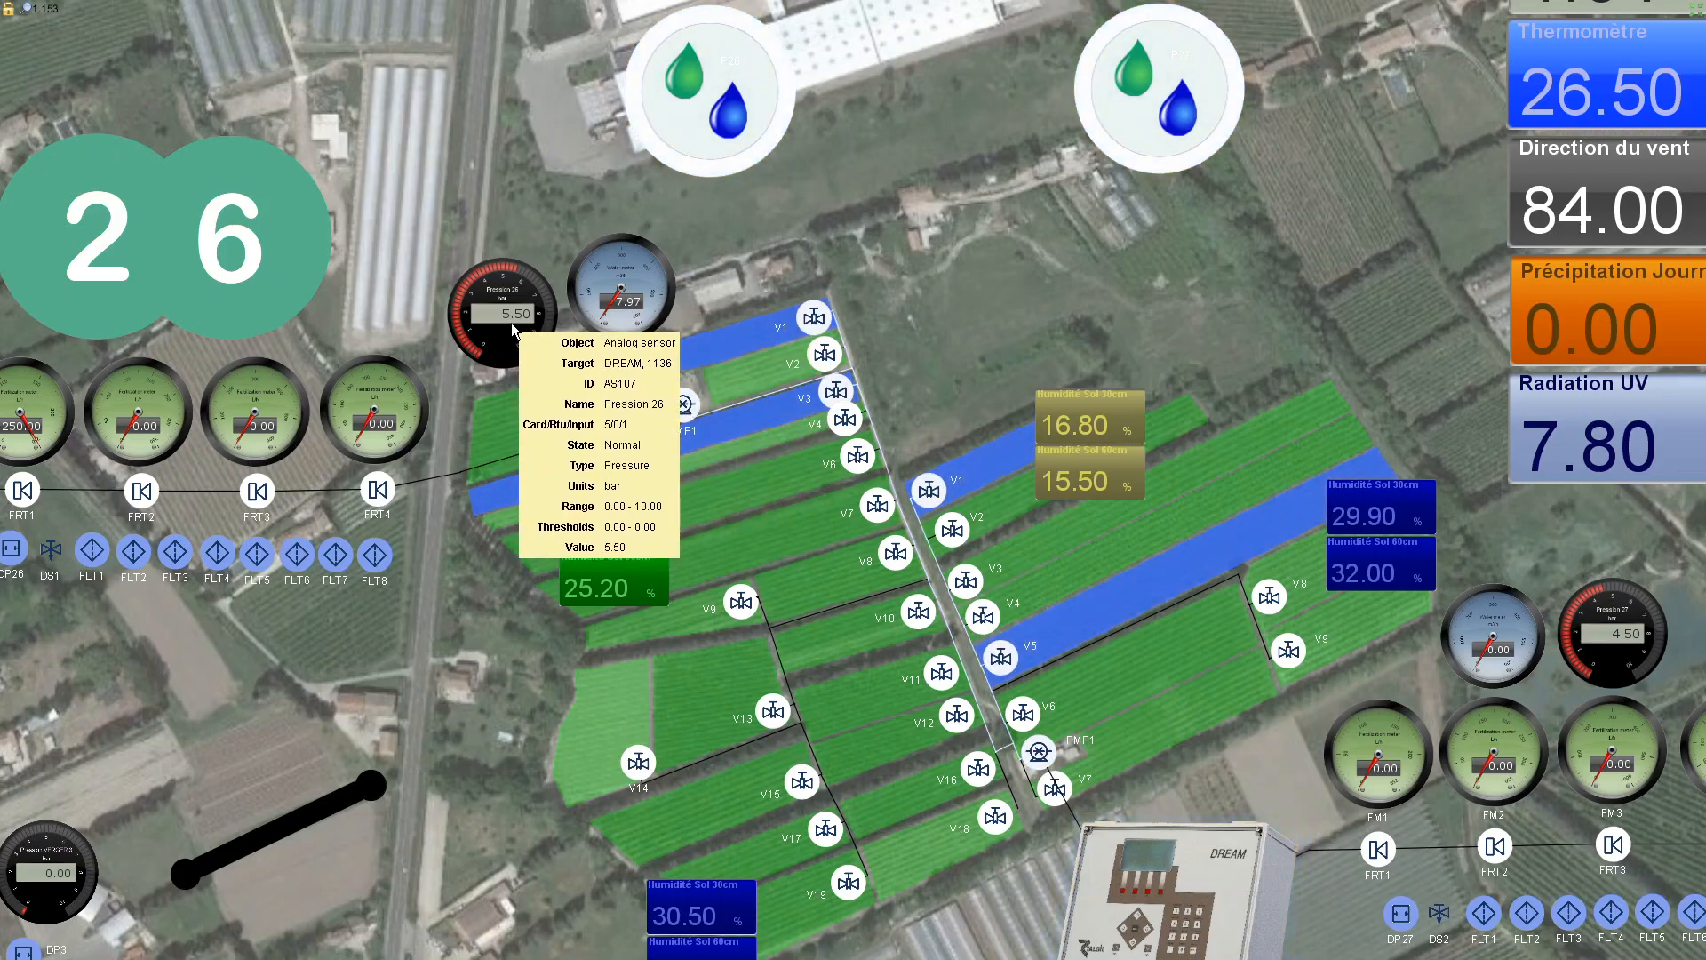
# - Inspect the fertilization meters and the booster and fertilizer line of site 26
pyautogui.moveTo(430, 268); pyautogui.dragTo(594, 216)
pyautogui.moveTo(195, 387)
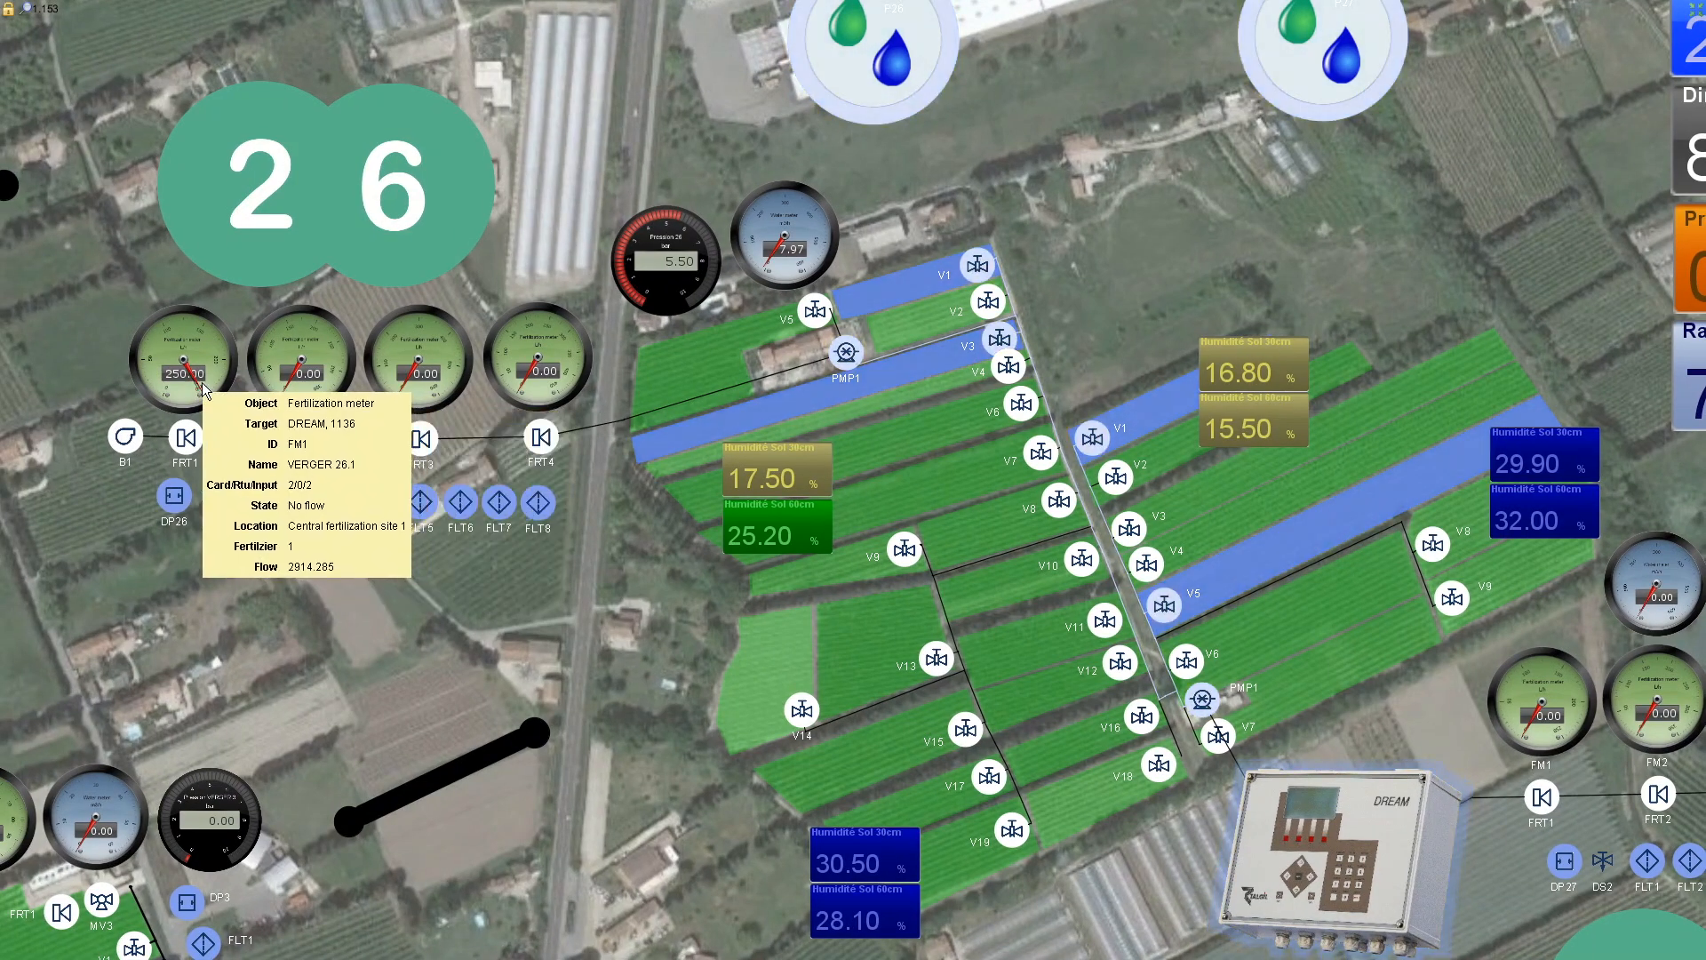
pyautogui.moveTo(520, 371)
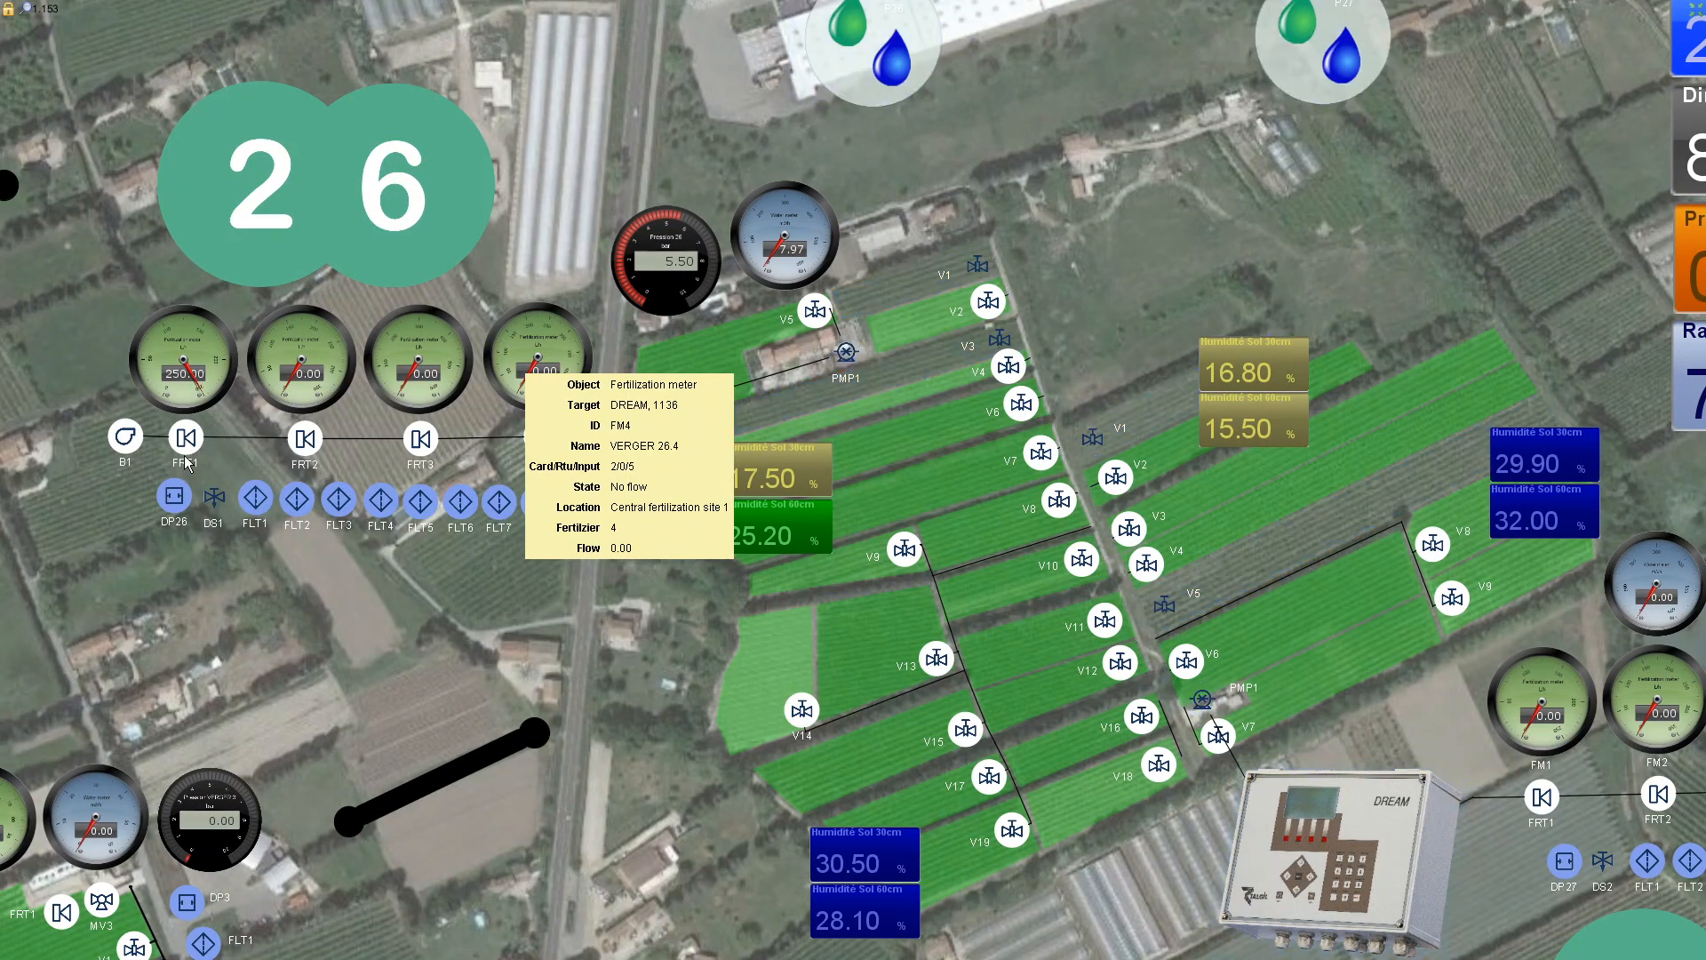
pyautogui.moveTo(188, 434)
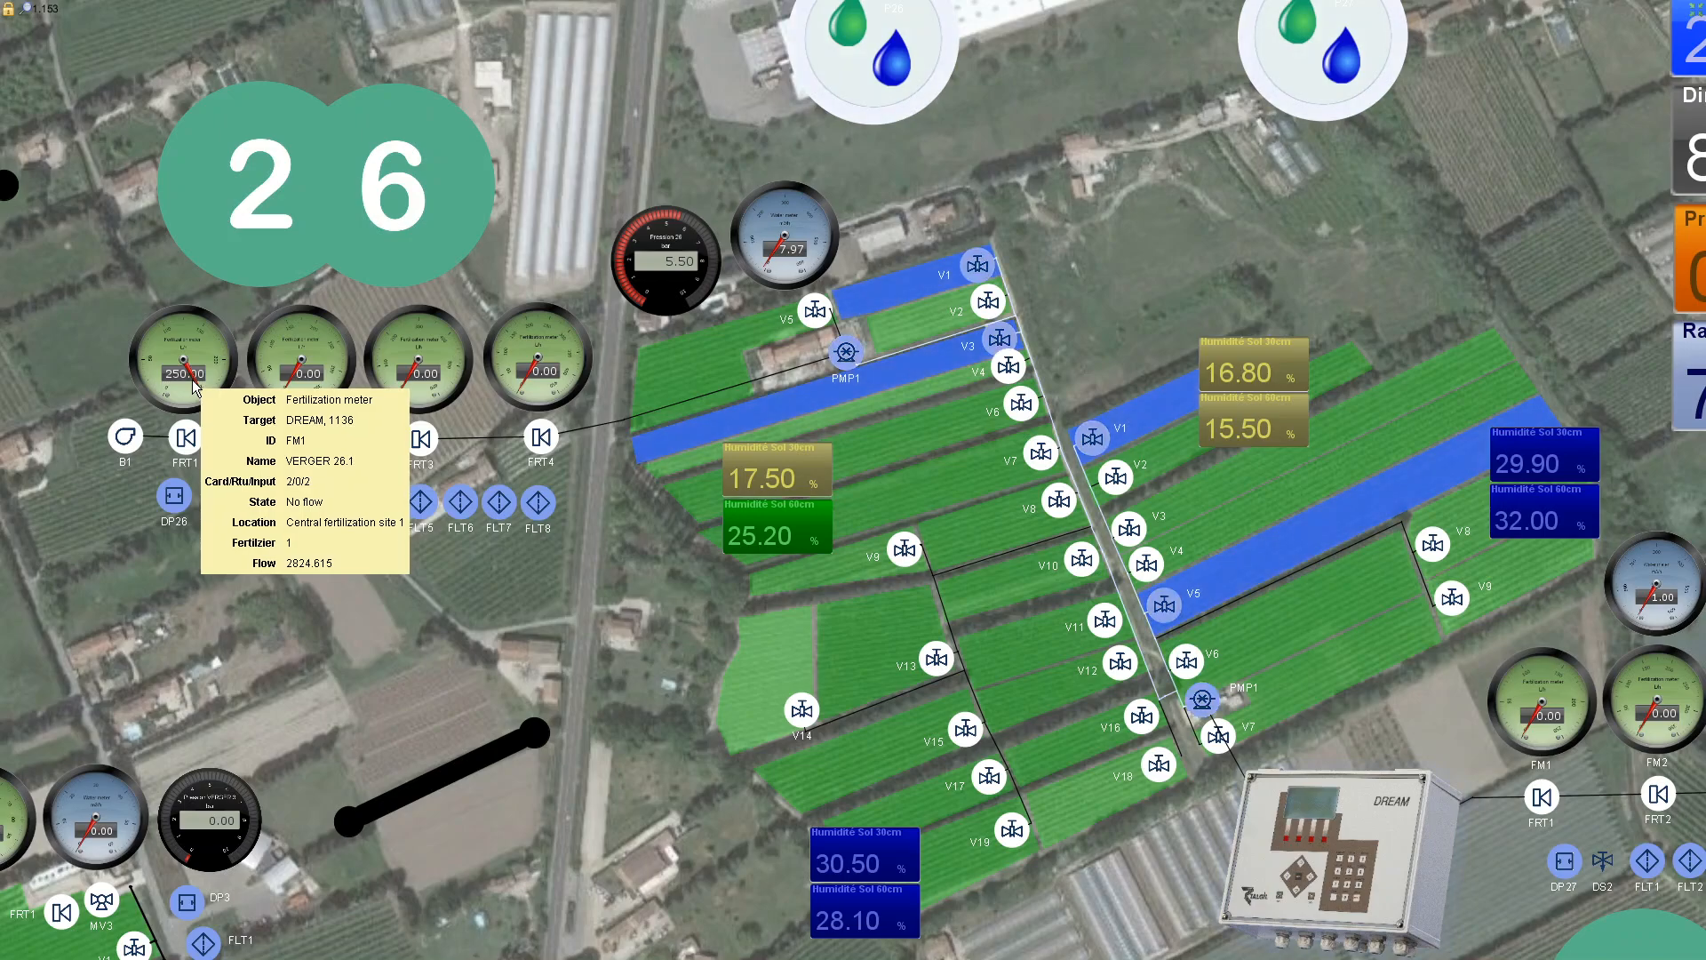
pyautogui.moveTo(129, 451)
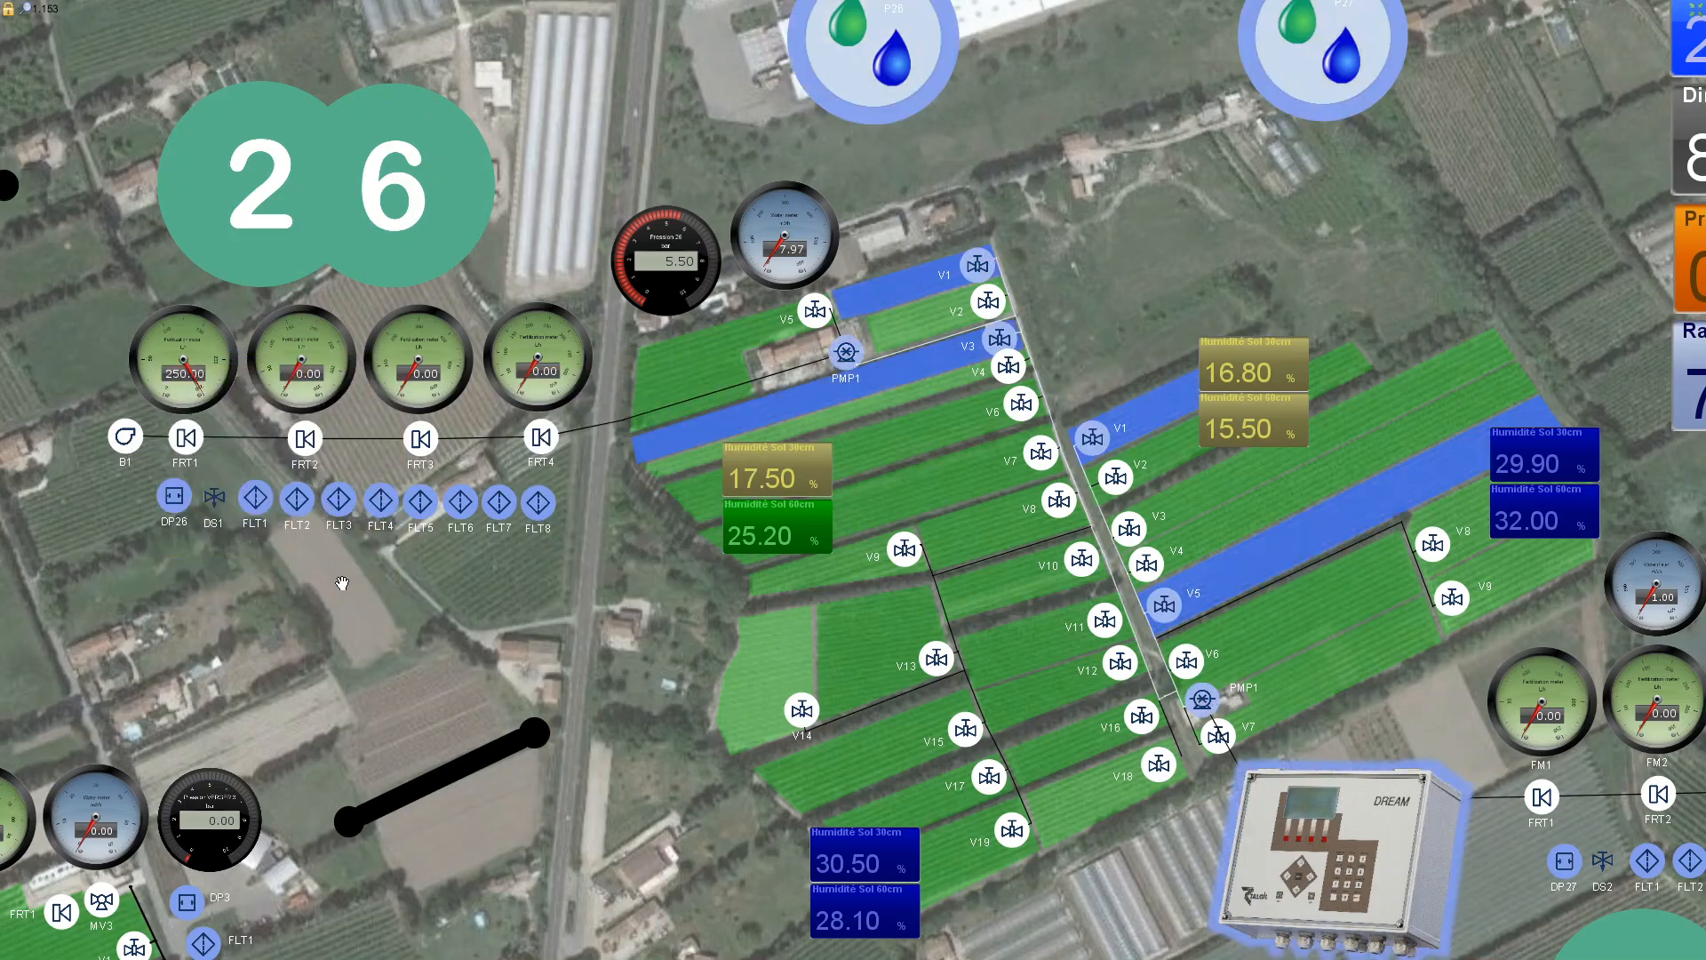
# - Inspect the filter row FLT1 to FLT8 of site 26 and view the manual operation options for filter FLT1
pyautogui.scroll(2, 278, 546)
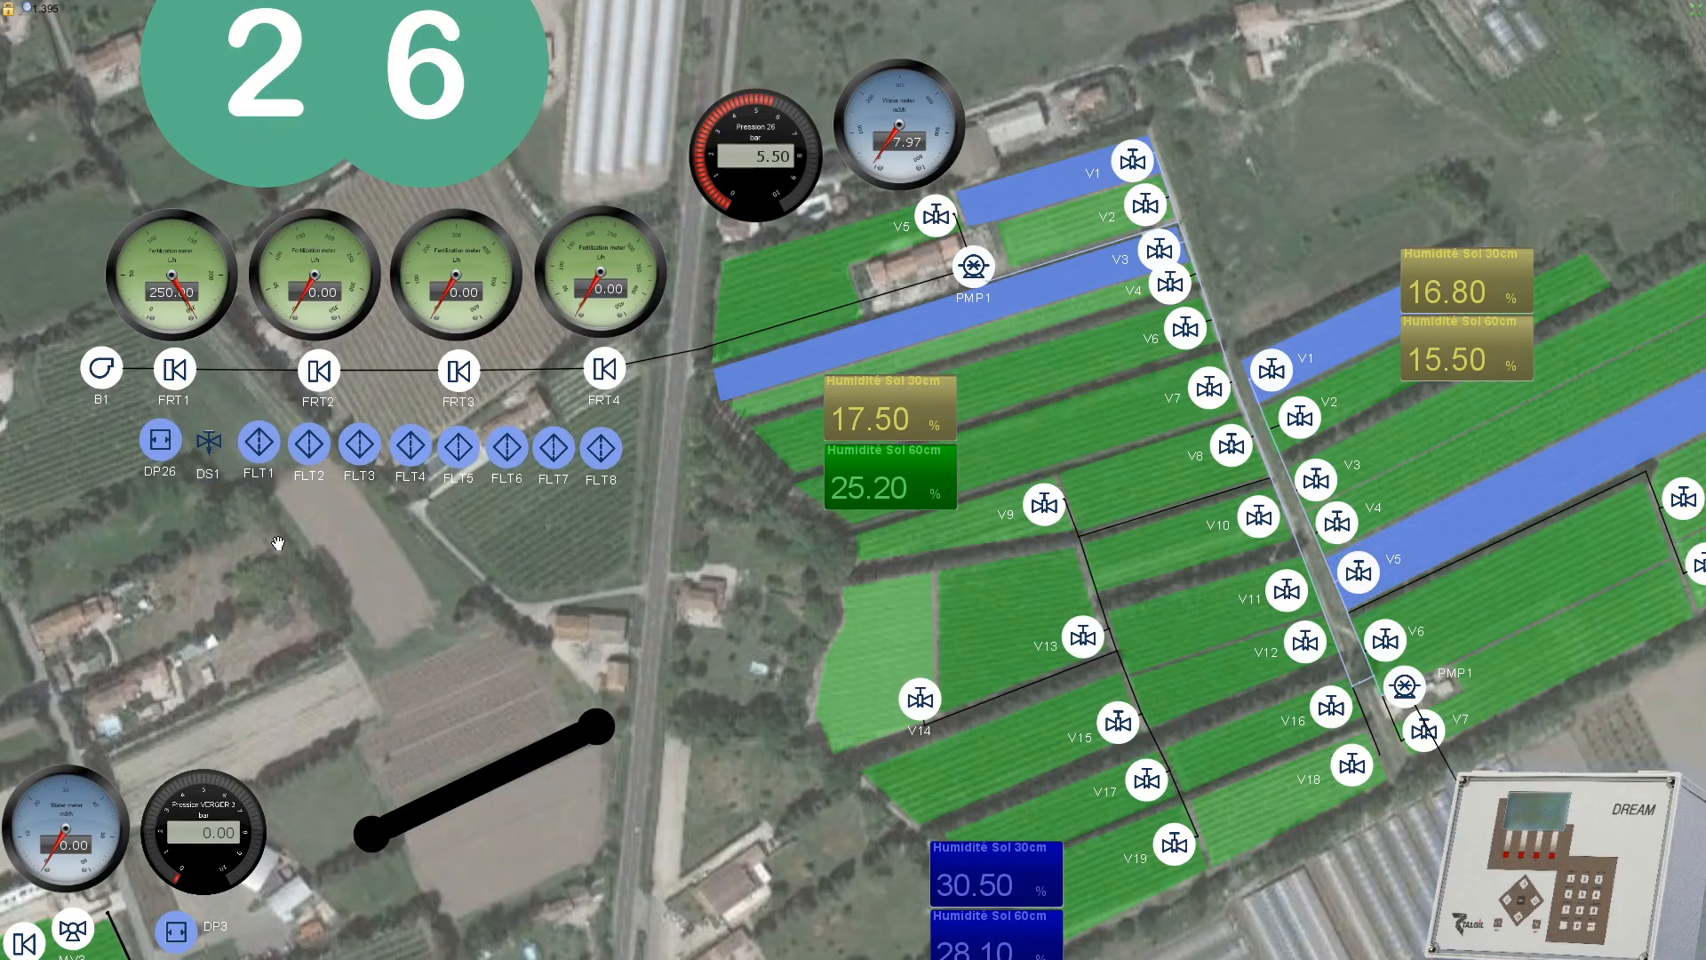
pyautogui.moveTo(262, 458)
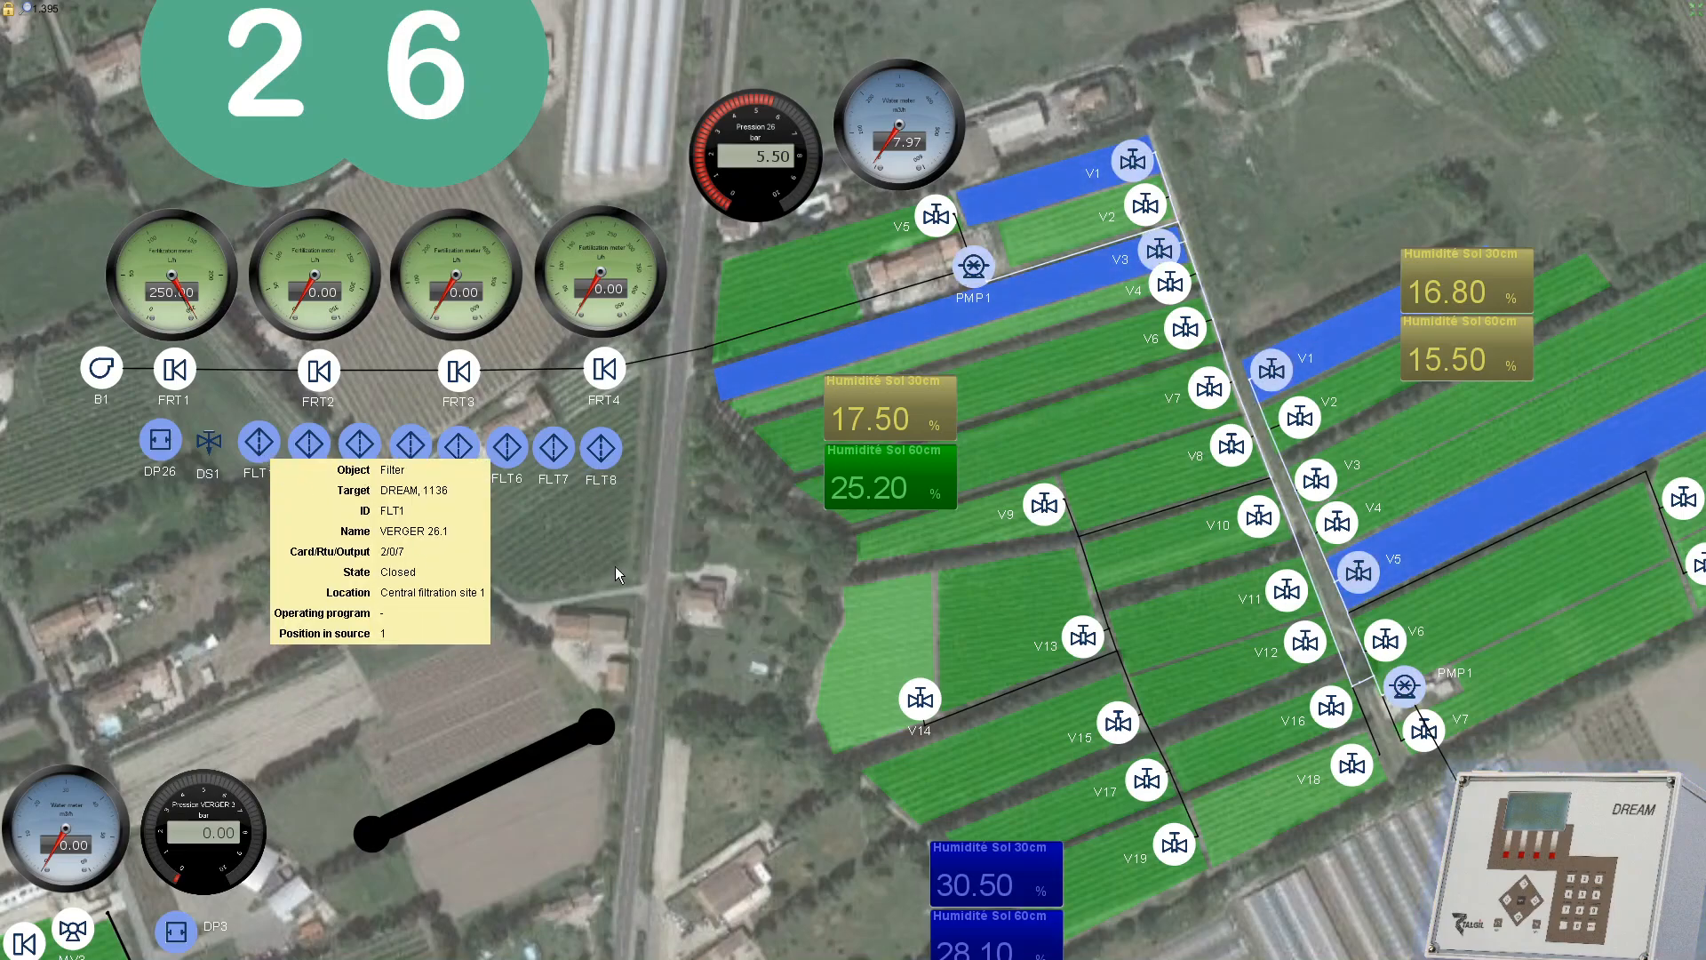
pyautogui.moveTo(614, 466)
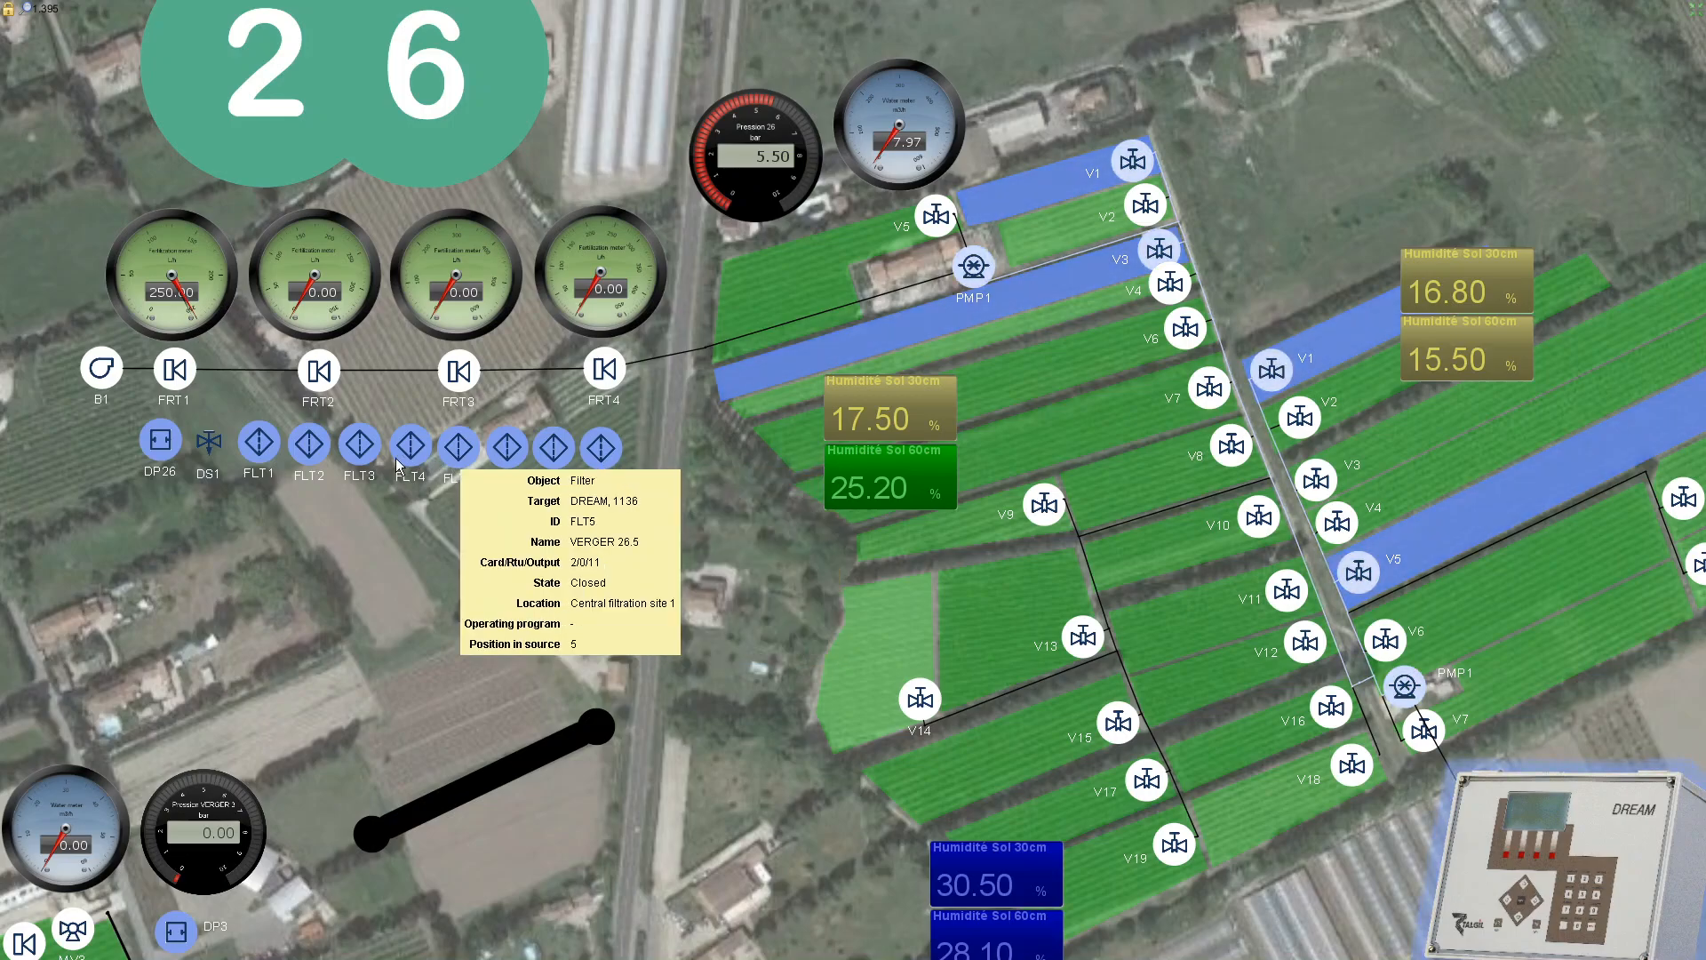
pyautogui.rightClick(275, 458)
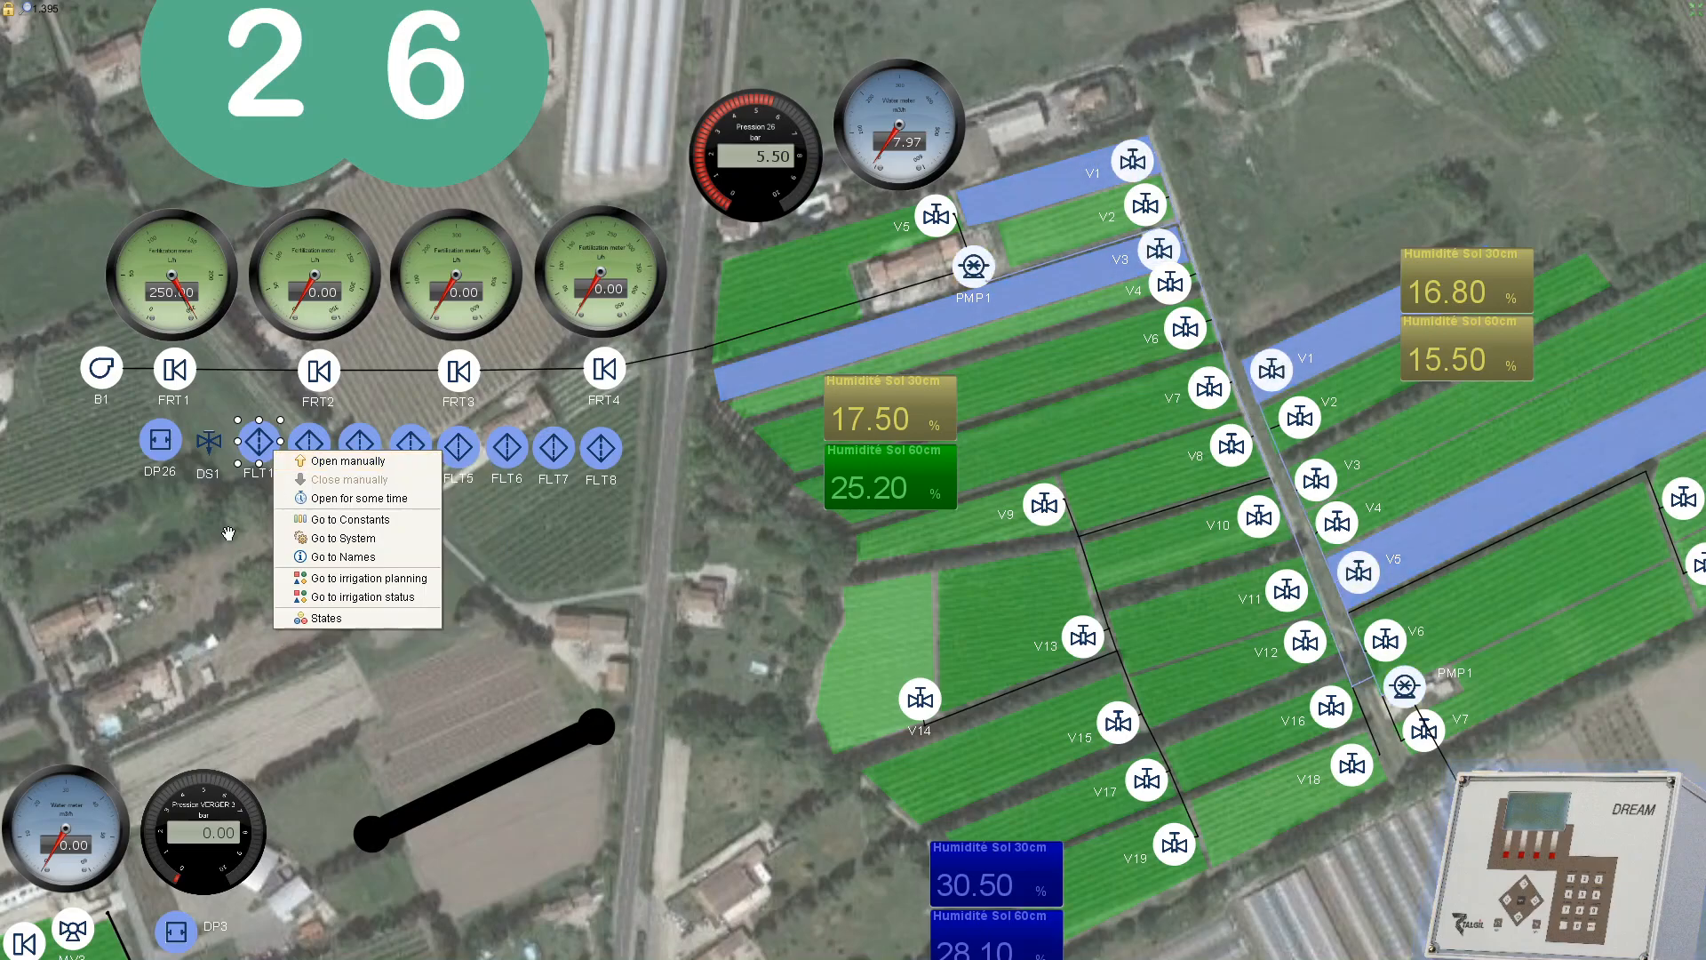
pyautogui.click(297, 469)
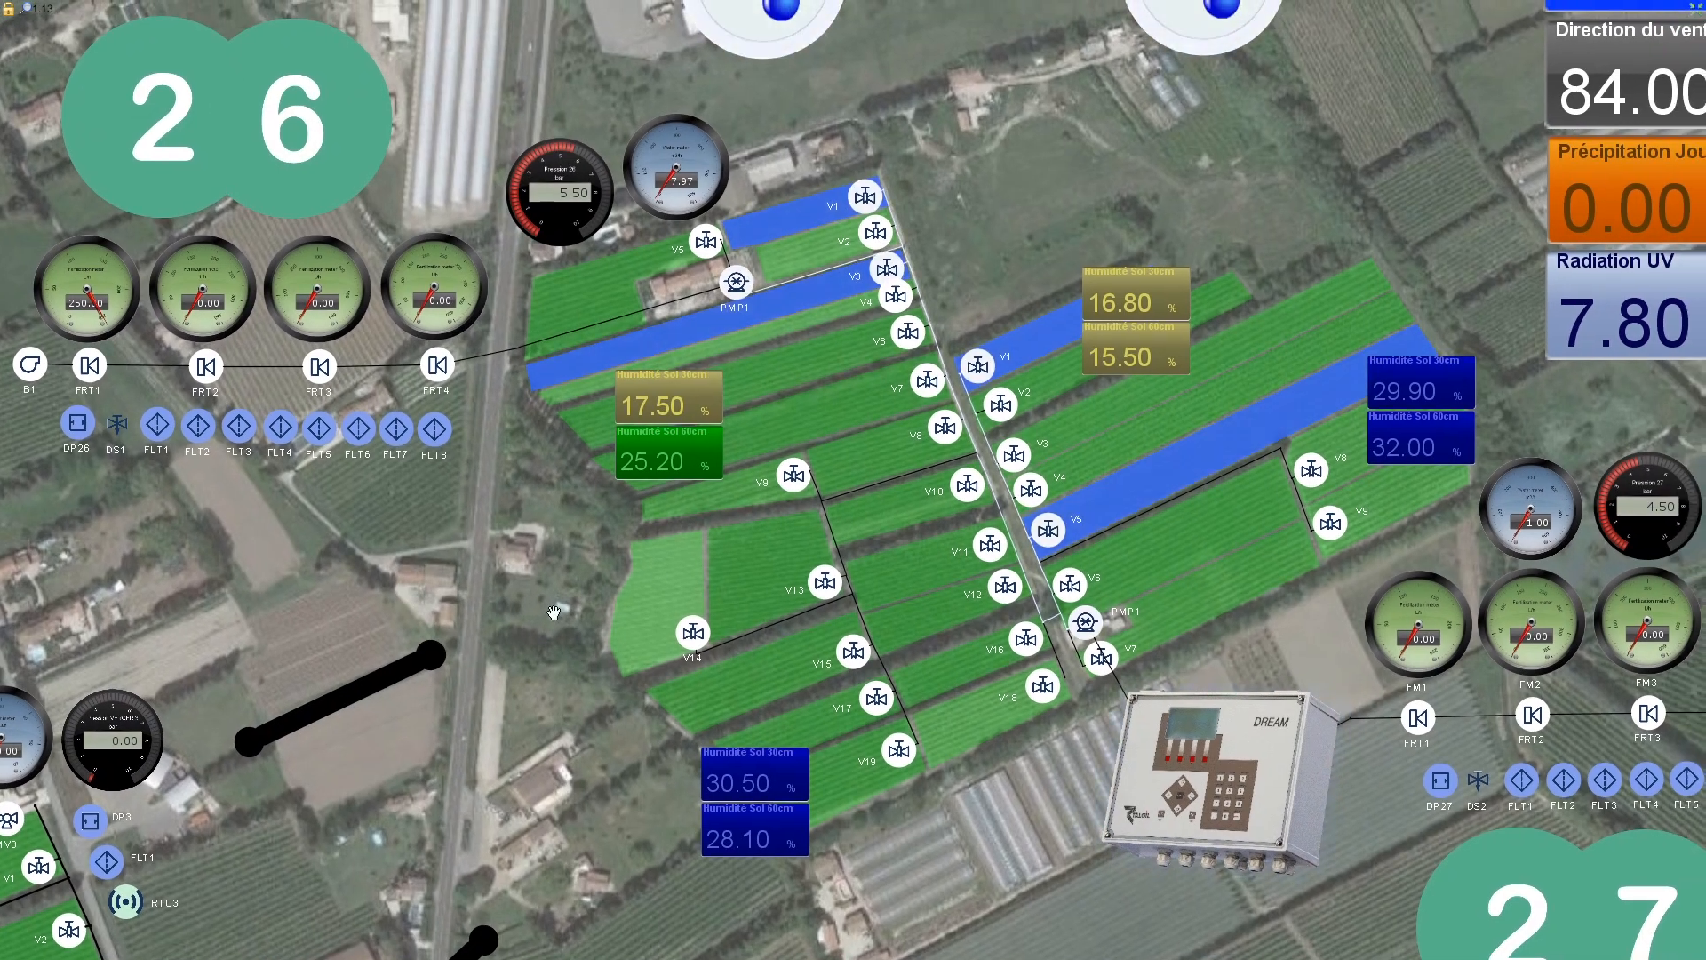
# - Check the details of the 30 cm and 60 cm soil moisture sensors beside the plots of site 26
pyautogui.moveTo(663, 422)
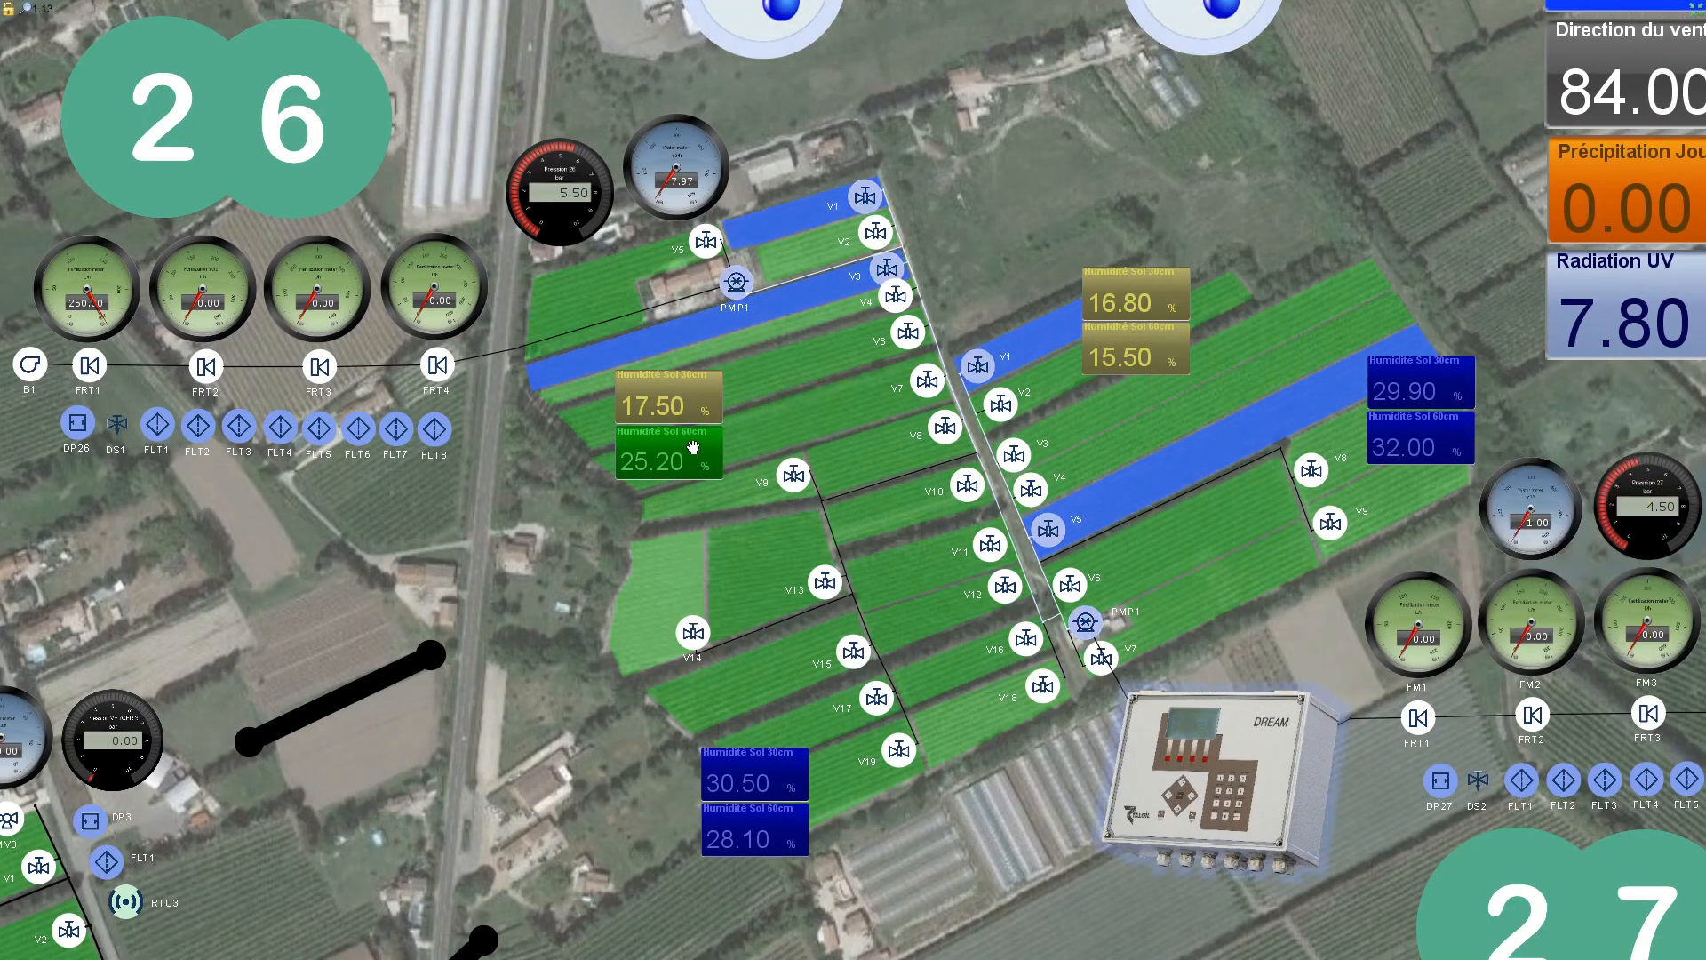
pyautogui.moveTo(700, 381)
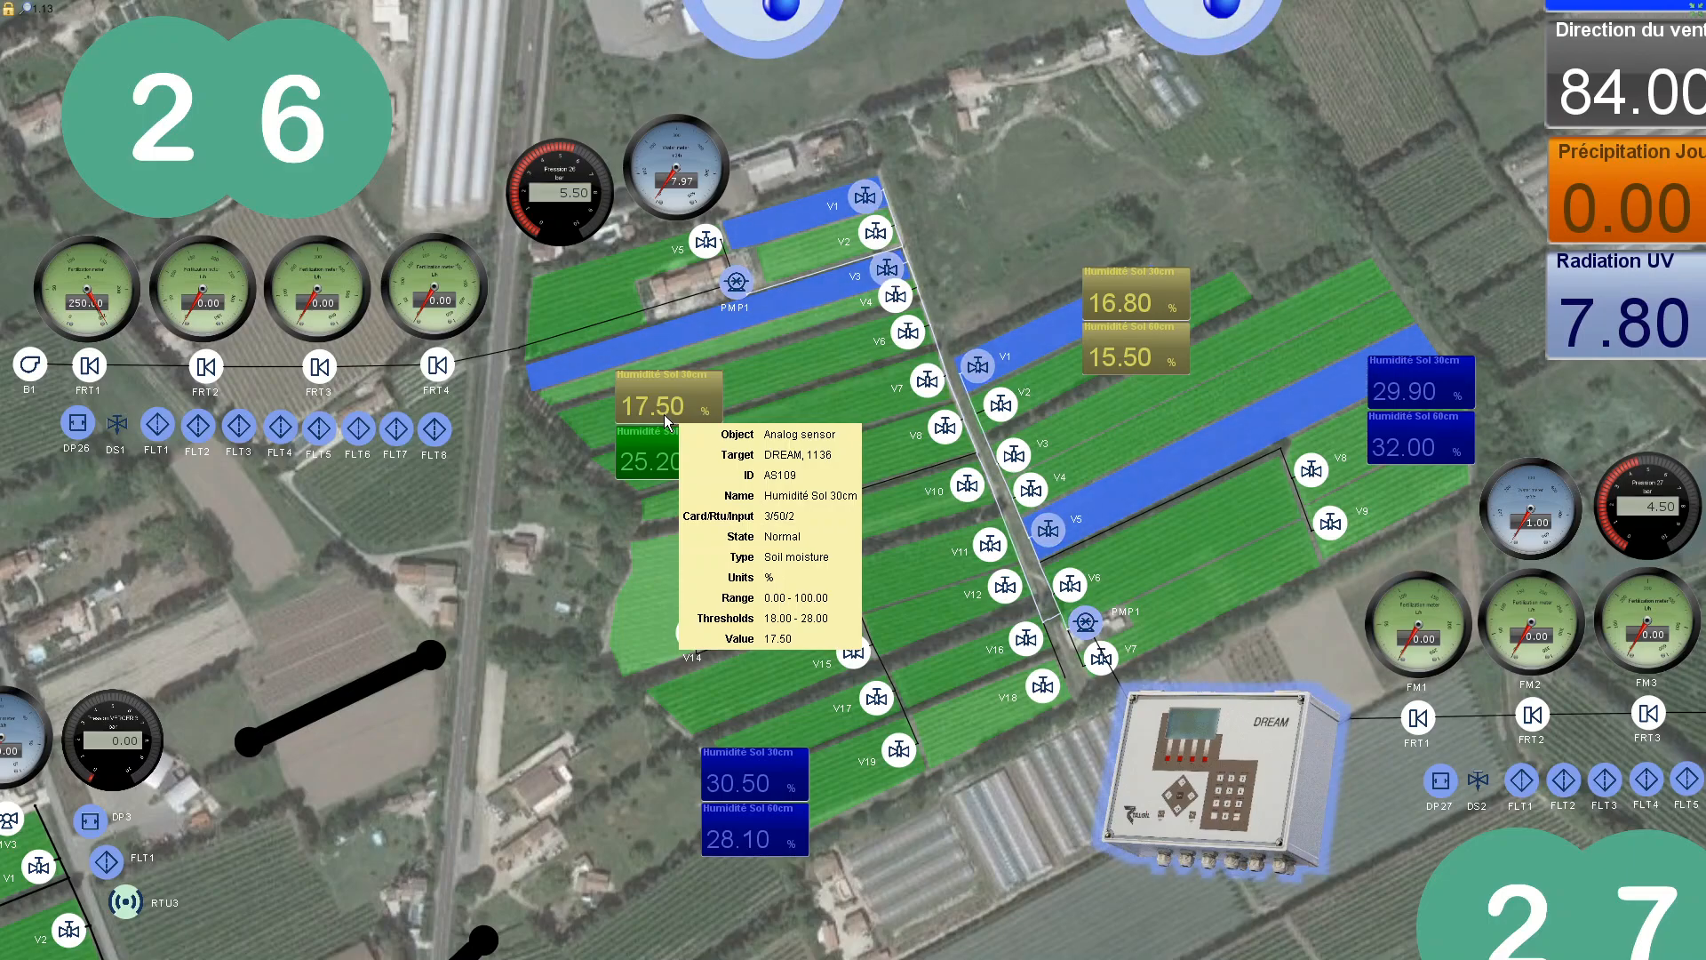
pyautogui.scroll(2, 670, 414)
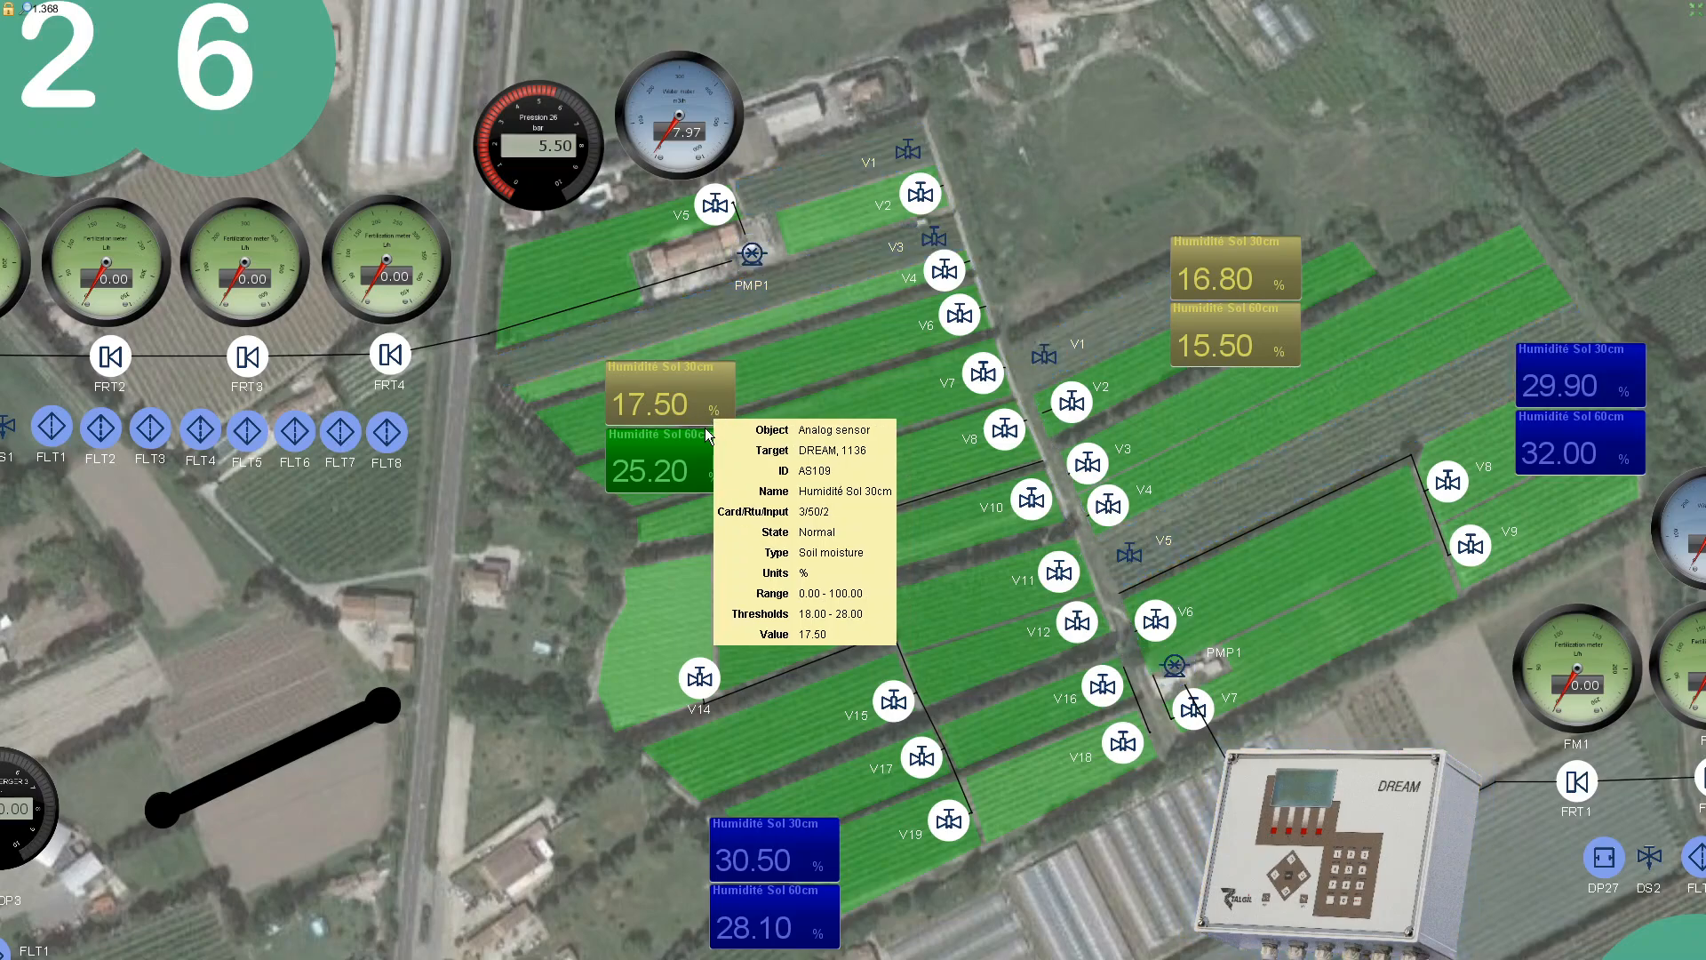
pyautogui.moveTo(709, 454)
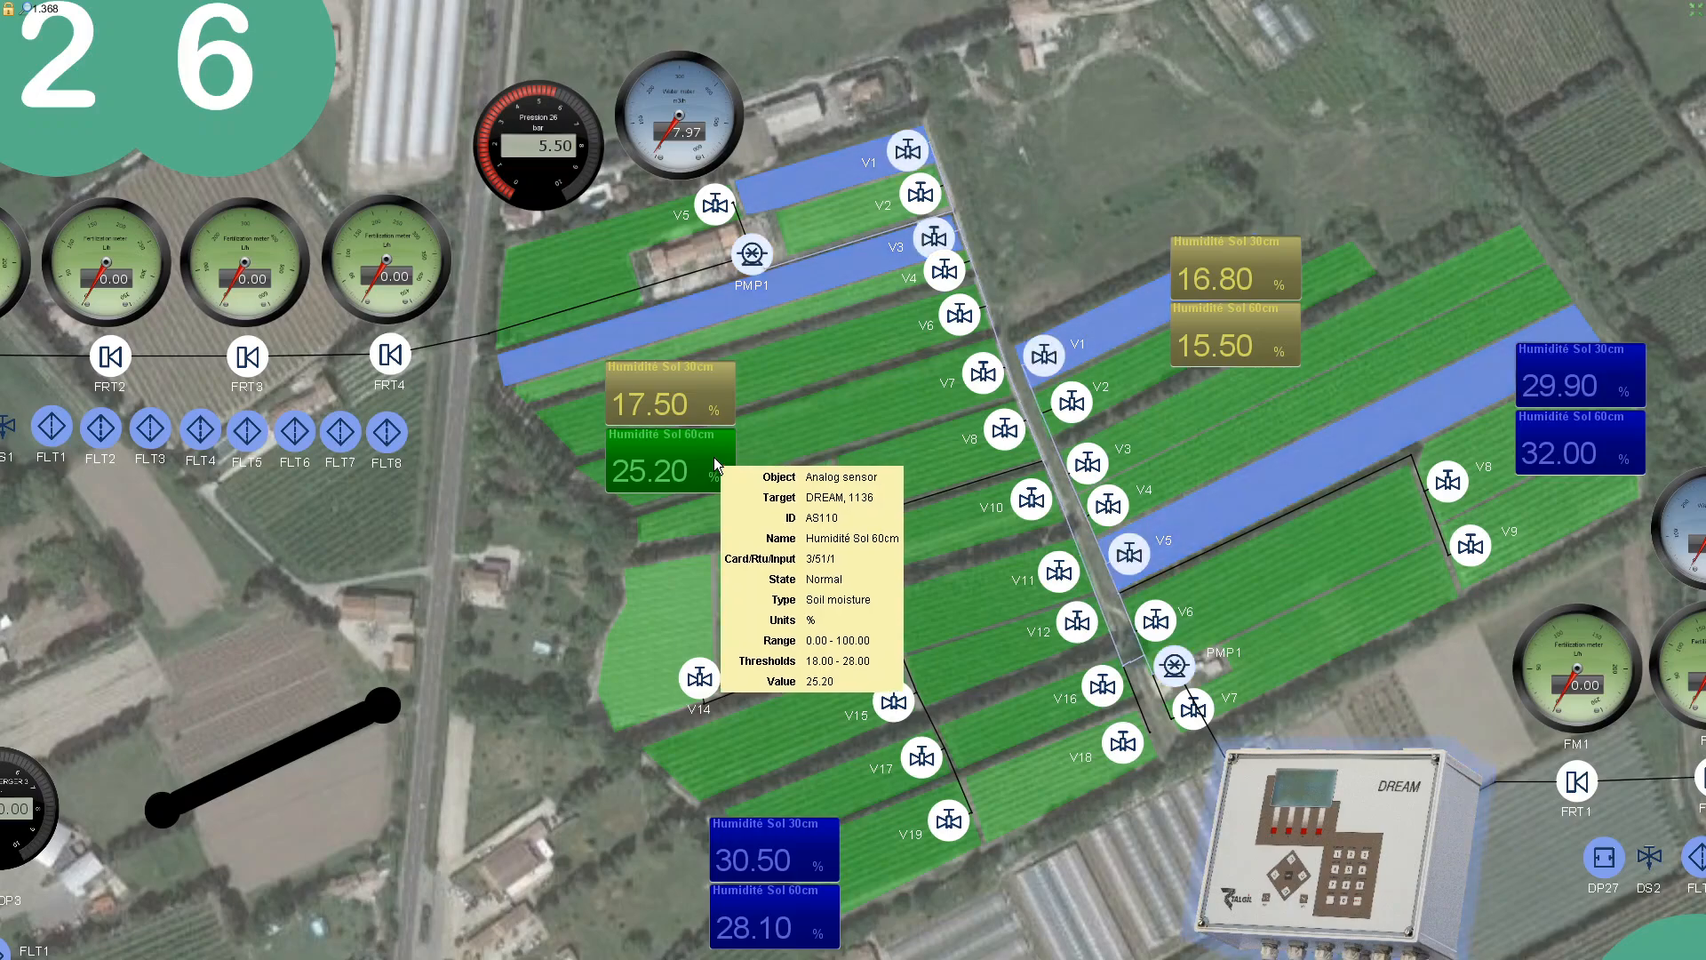
pyautogui.moveTo(742, 414)
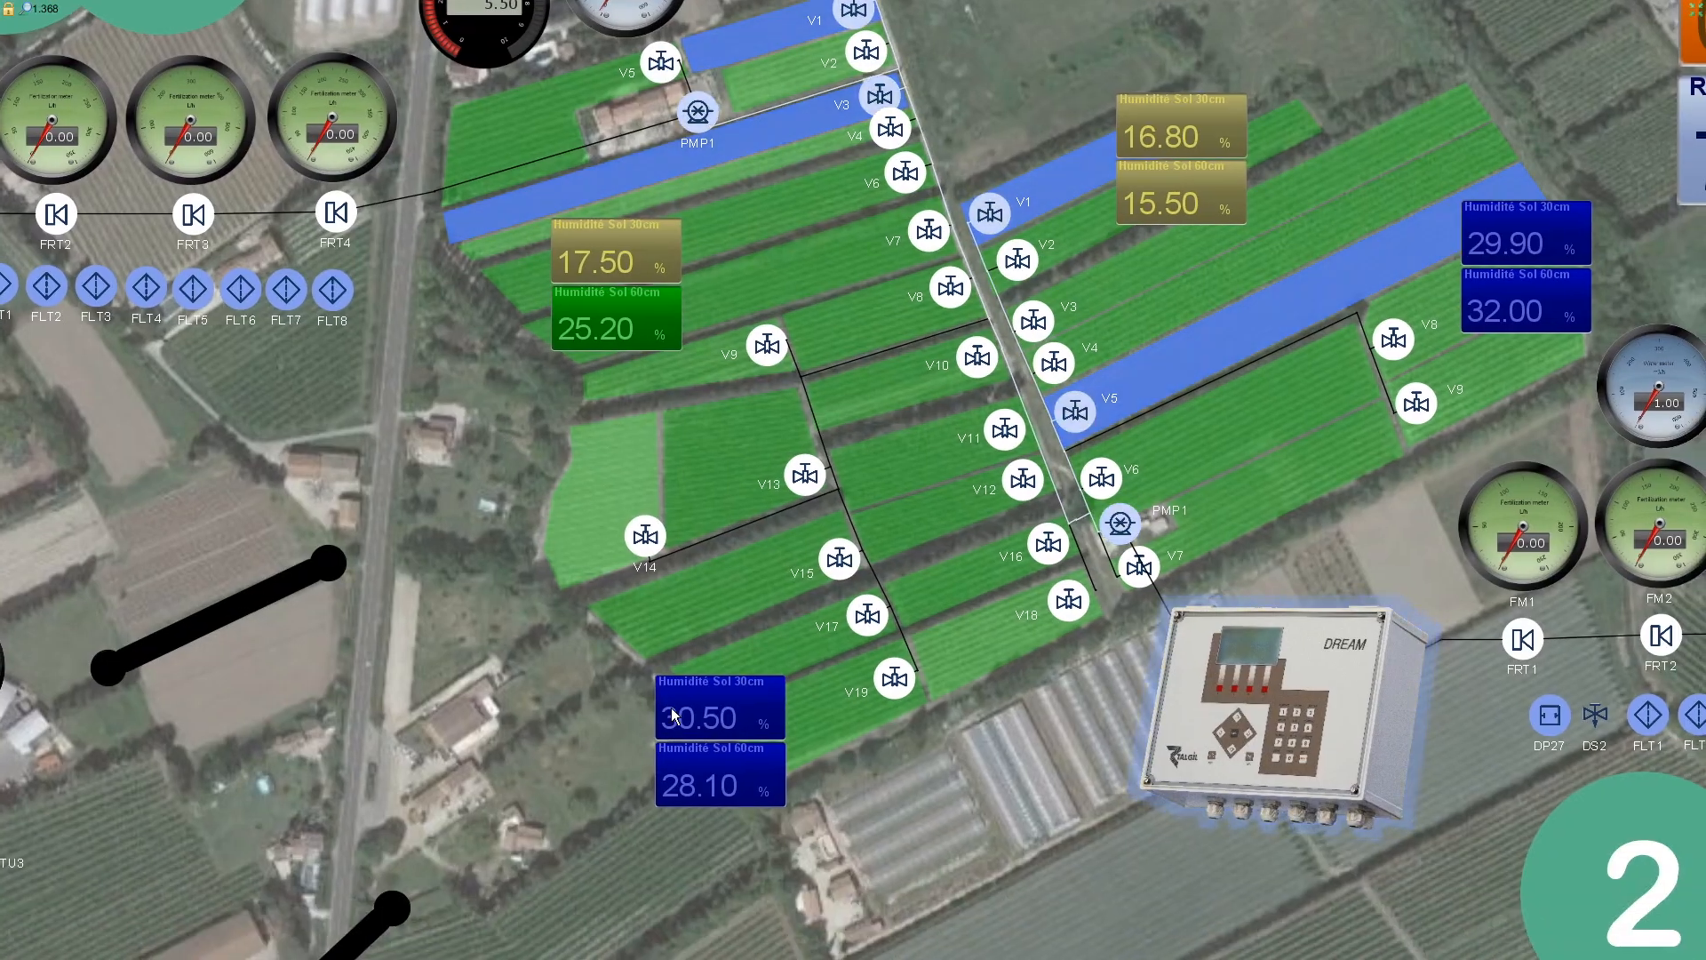
pyautogui.moveTo(702, 729)
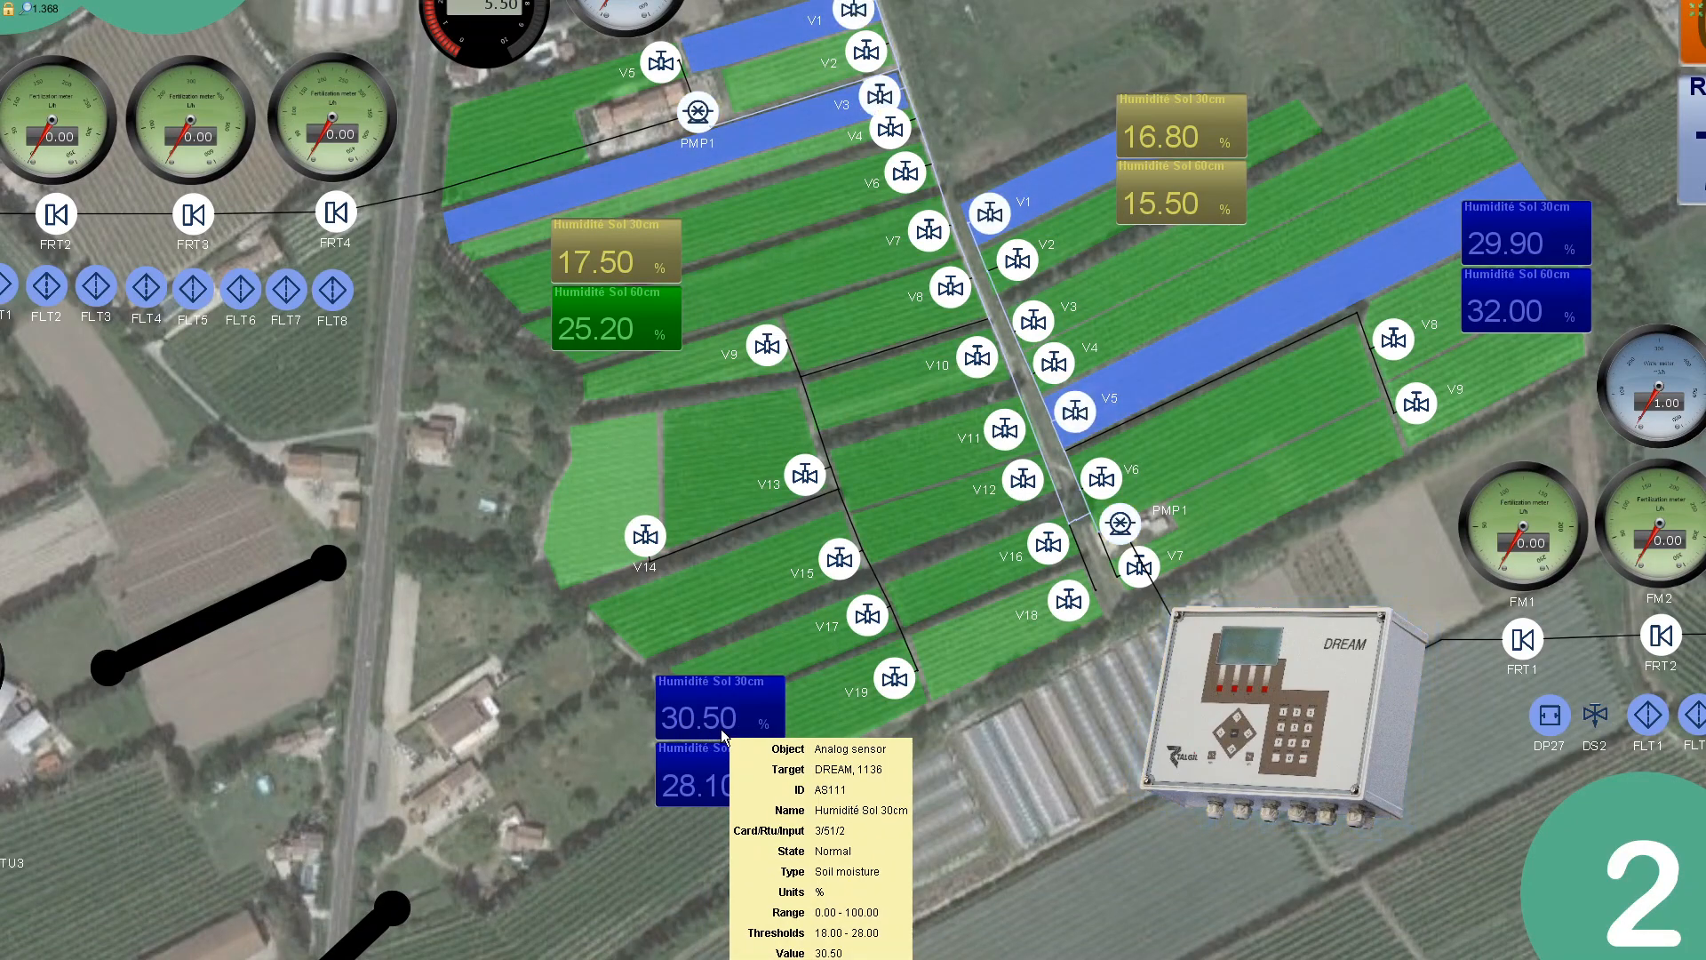
pyautogui.moveTo(727, 774)
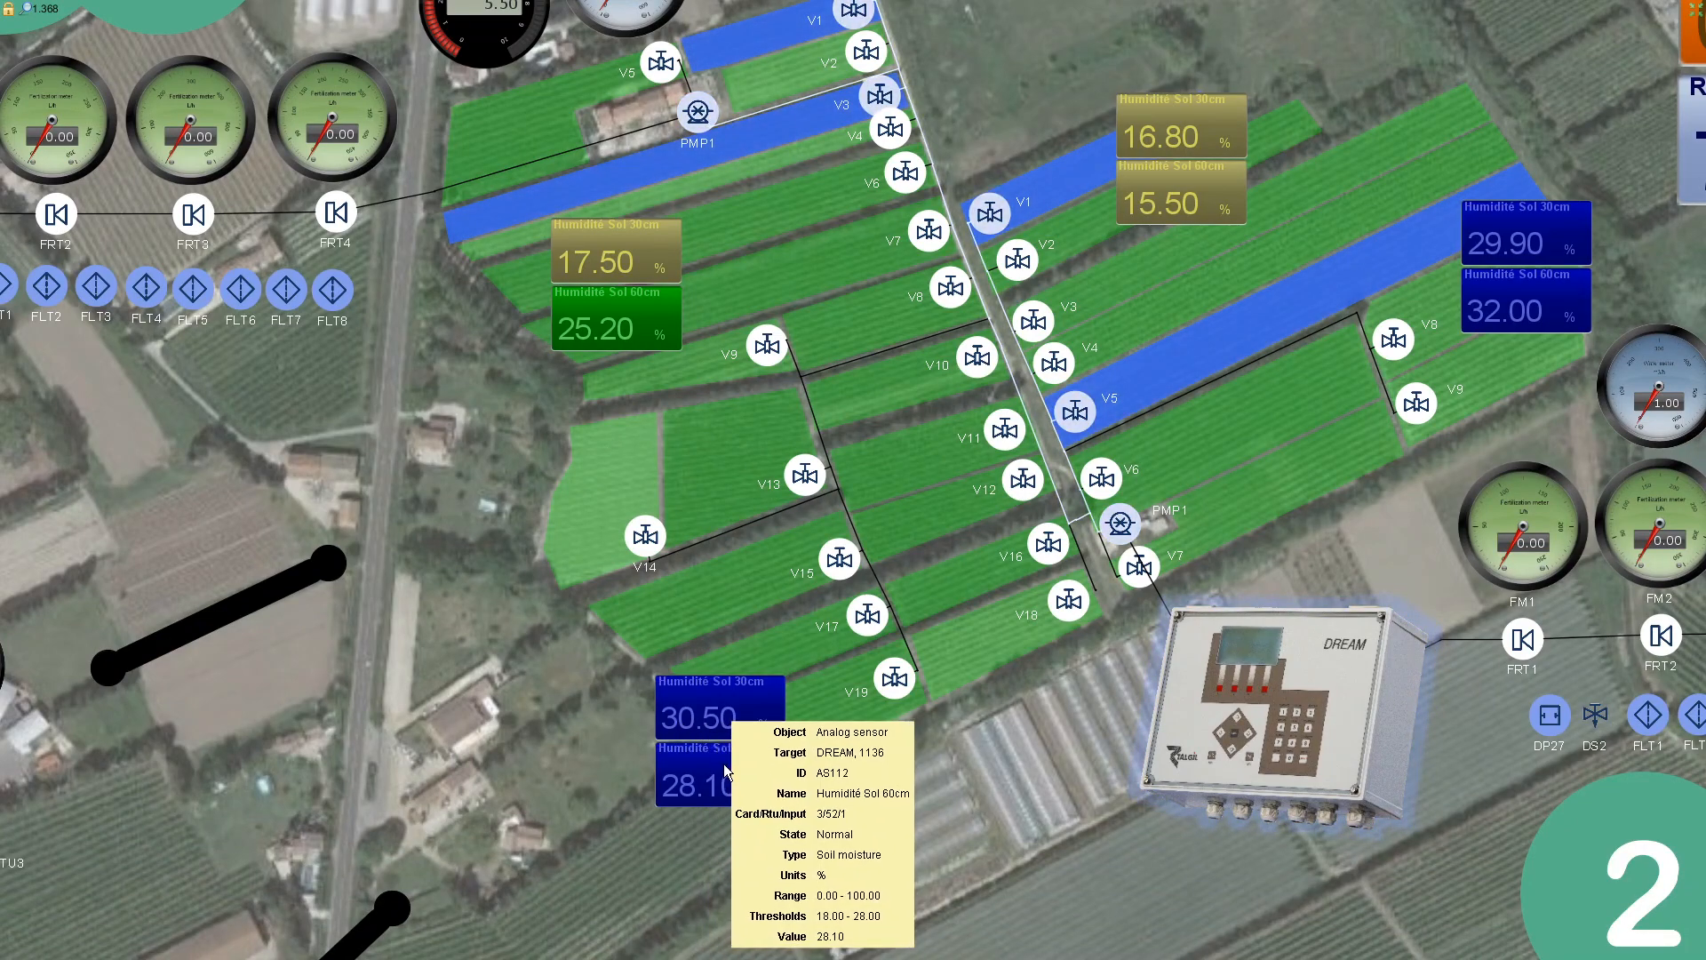
# - View the weather station readings above site 27 and check the details of the barometric pressure sensor
pyautogui.scroll(-1, 721, 739)
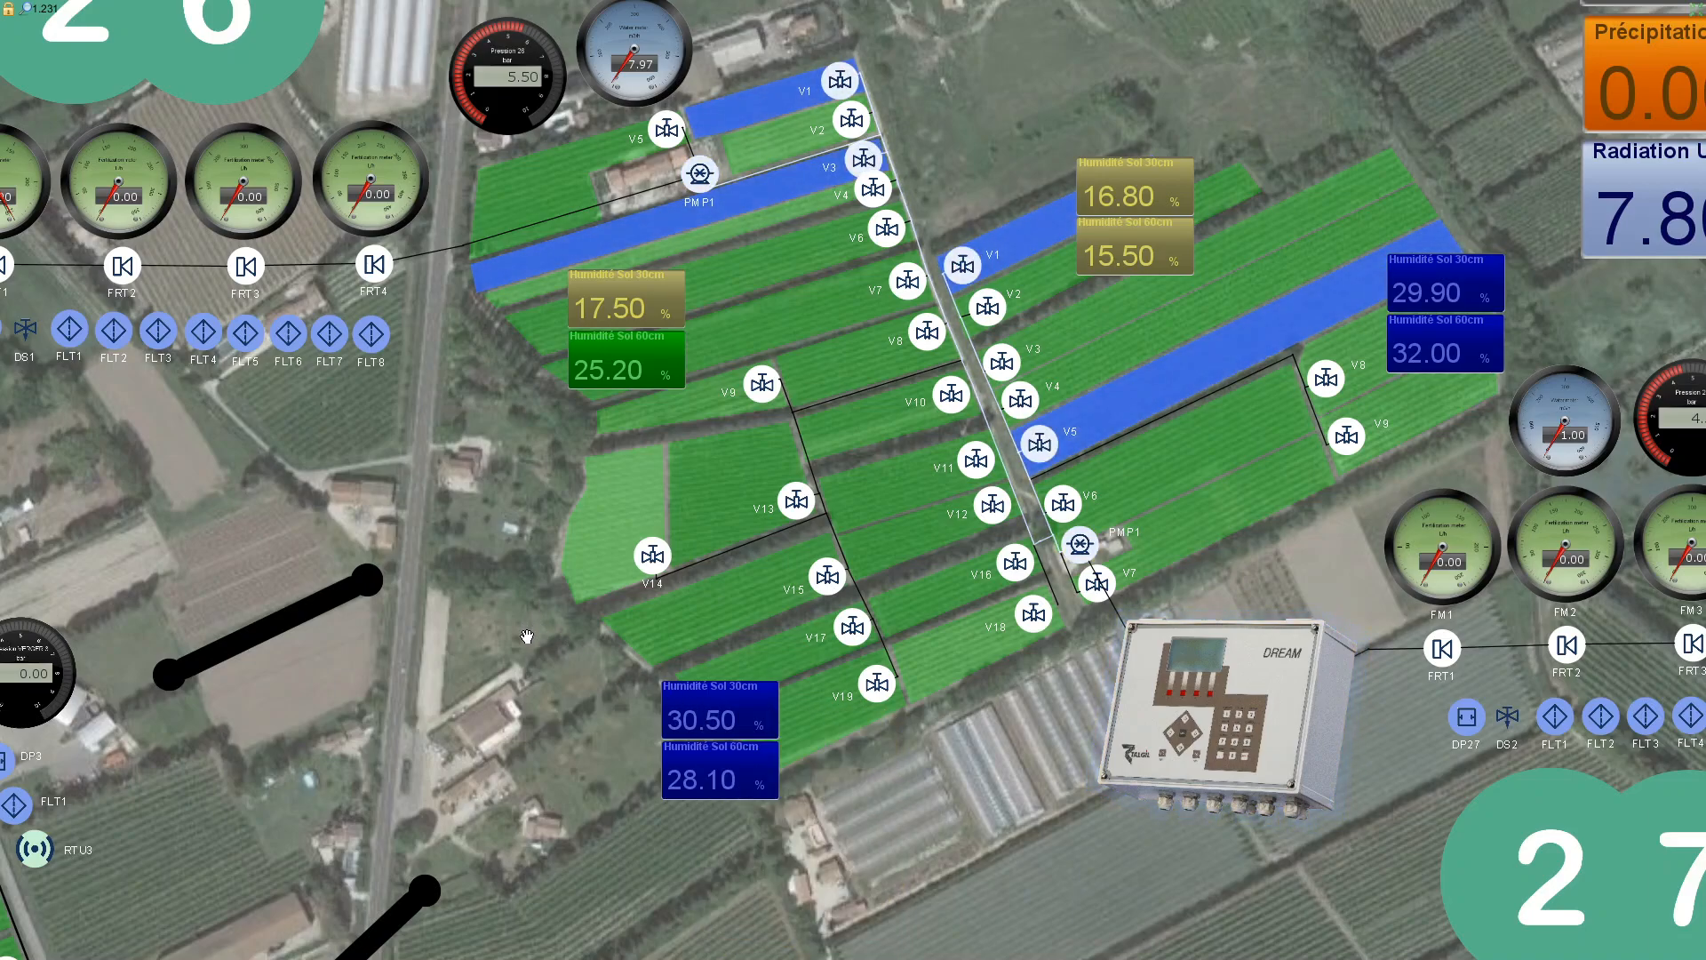
pyautogui.scroll(-1, 527, 636)
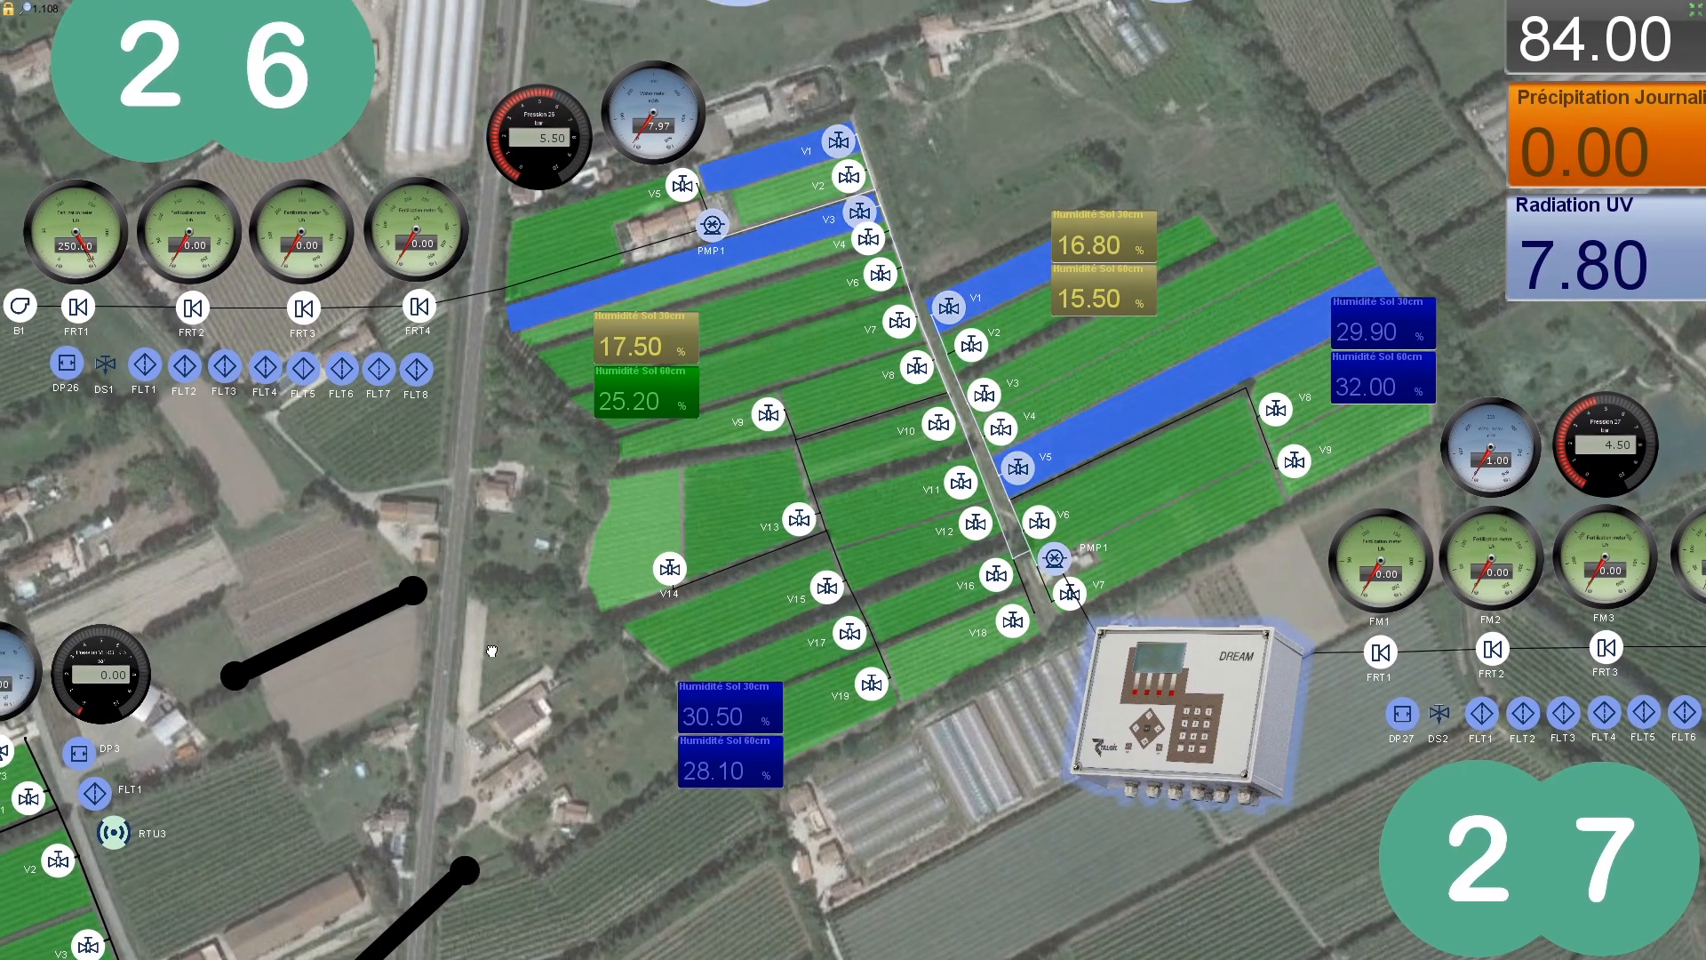
pyautogui.scroll(-3, 492, 652)
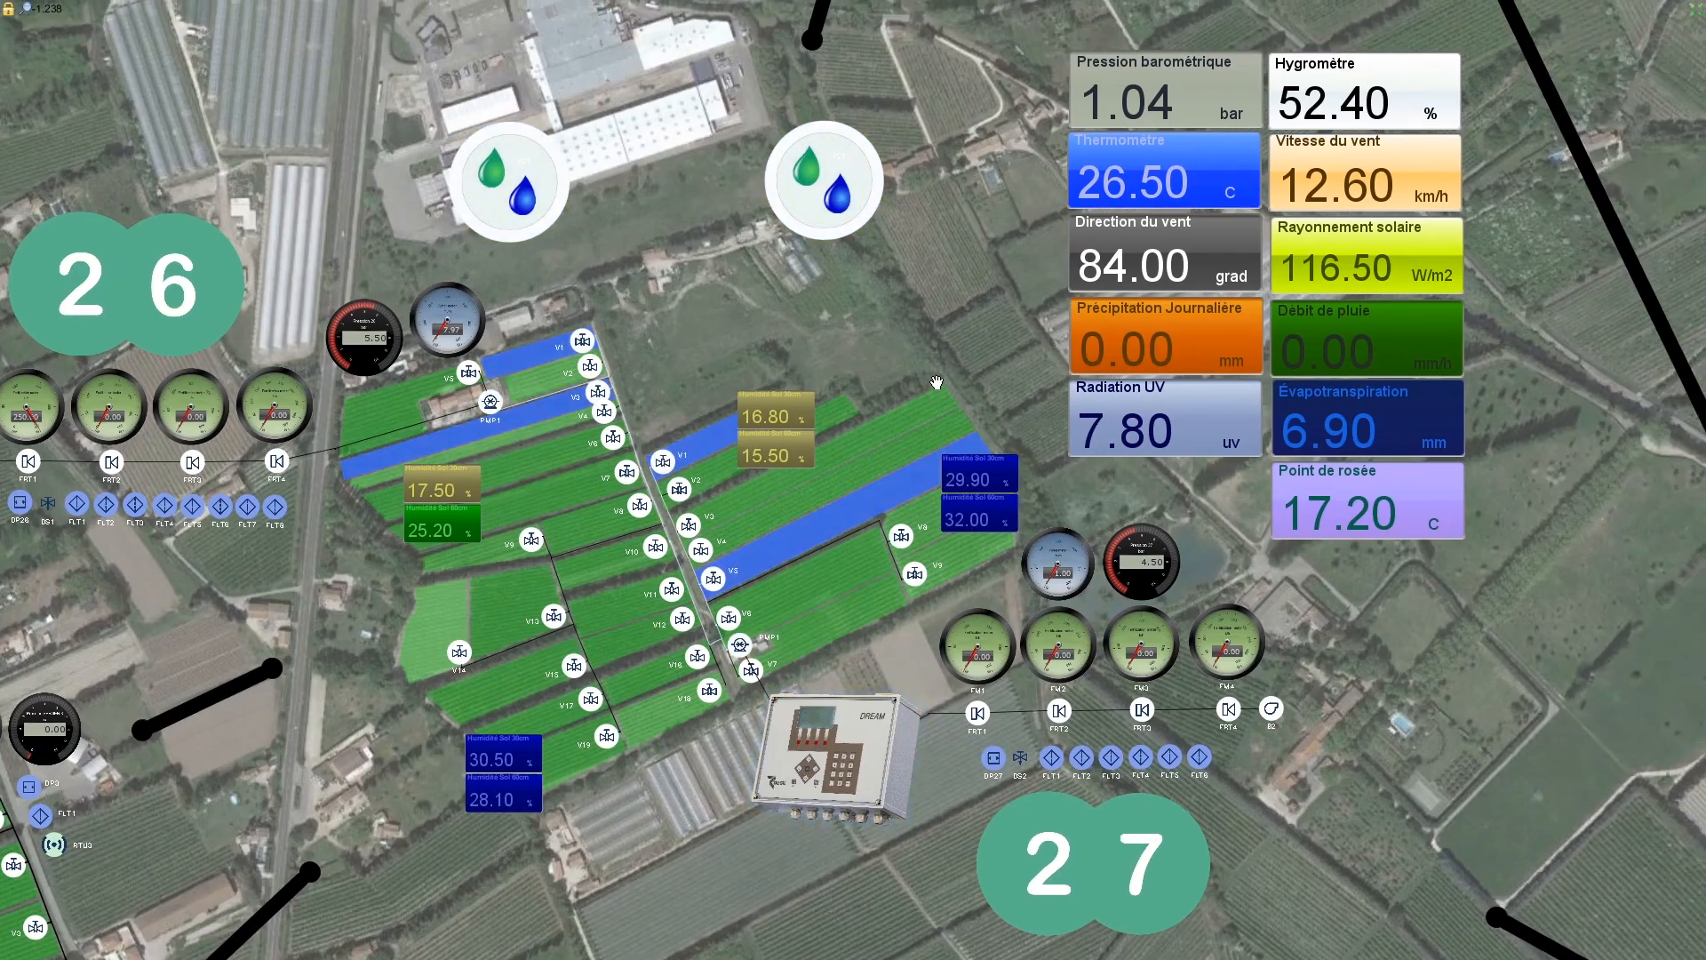
pyautogui.moveTo(1407, 95)
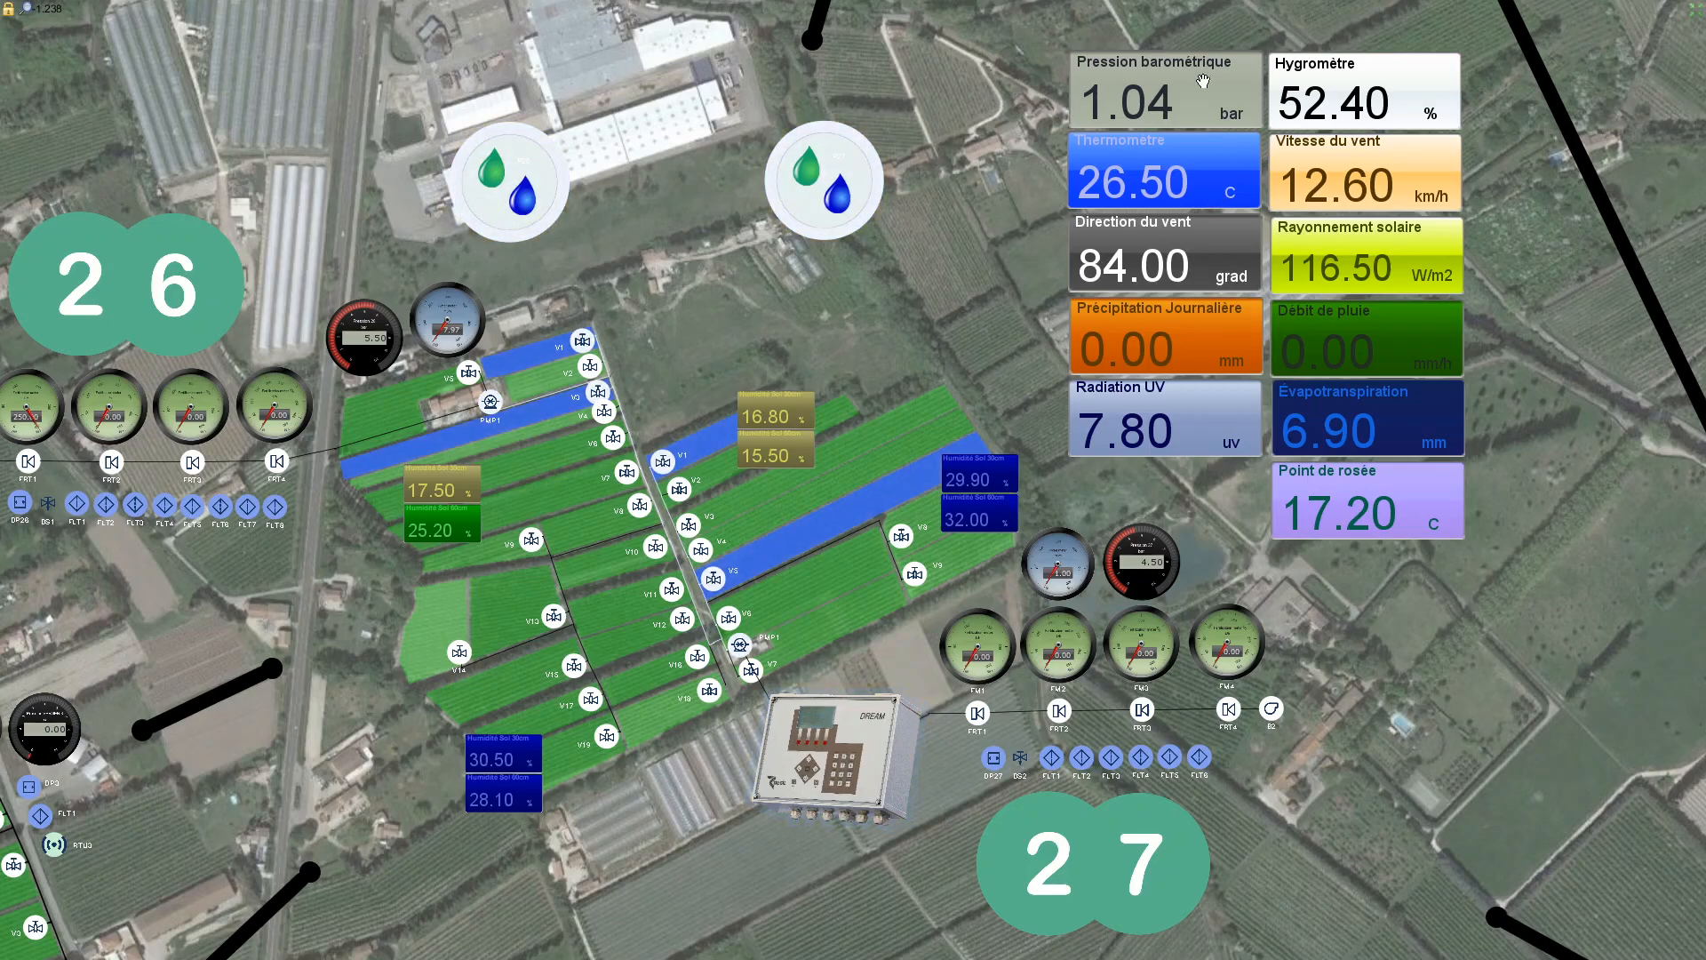
pyautogui.moveTo(1293, 76)
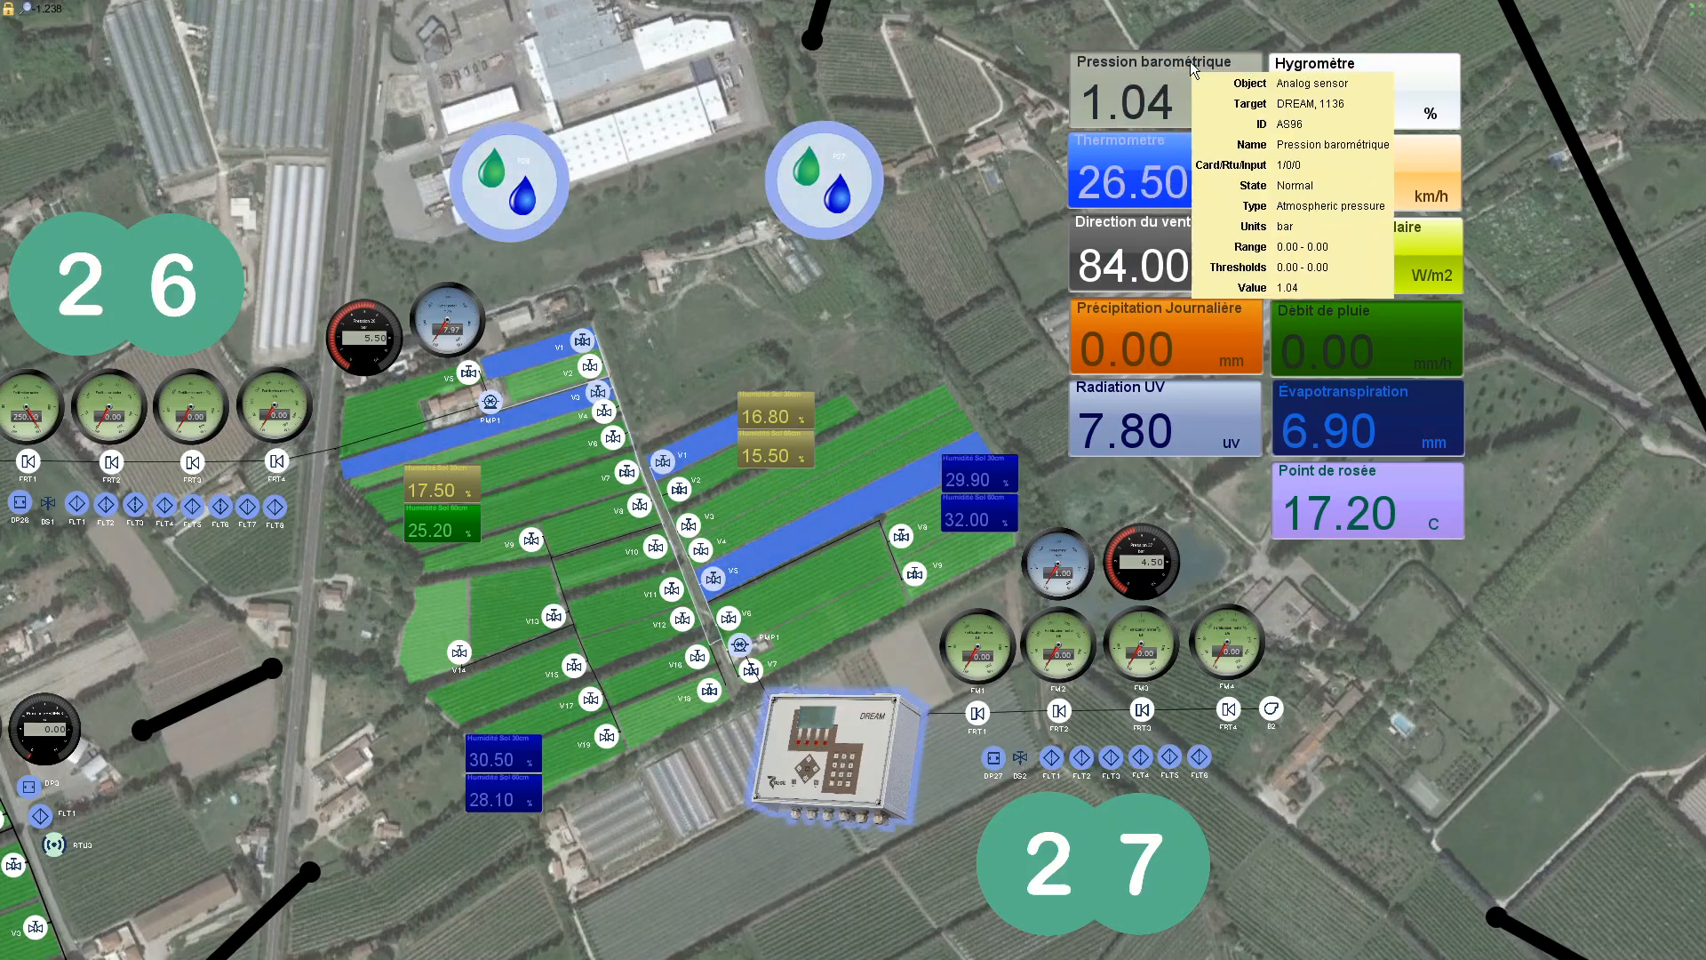
# - Check the sensor details of the barometric pressure, hygrometer, thermometer, wind speed, wind direction and solar radiation readings above site 27
pyautogui.moveTo(1176, 67)
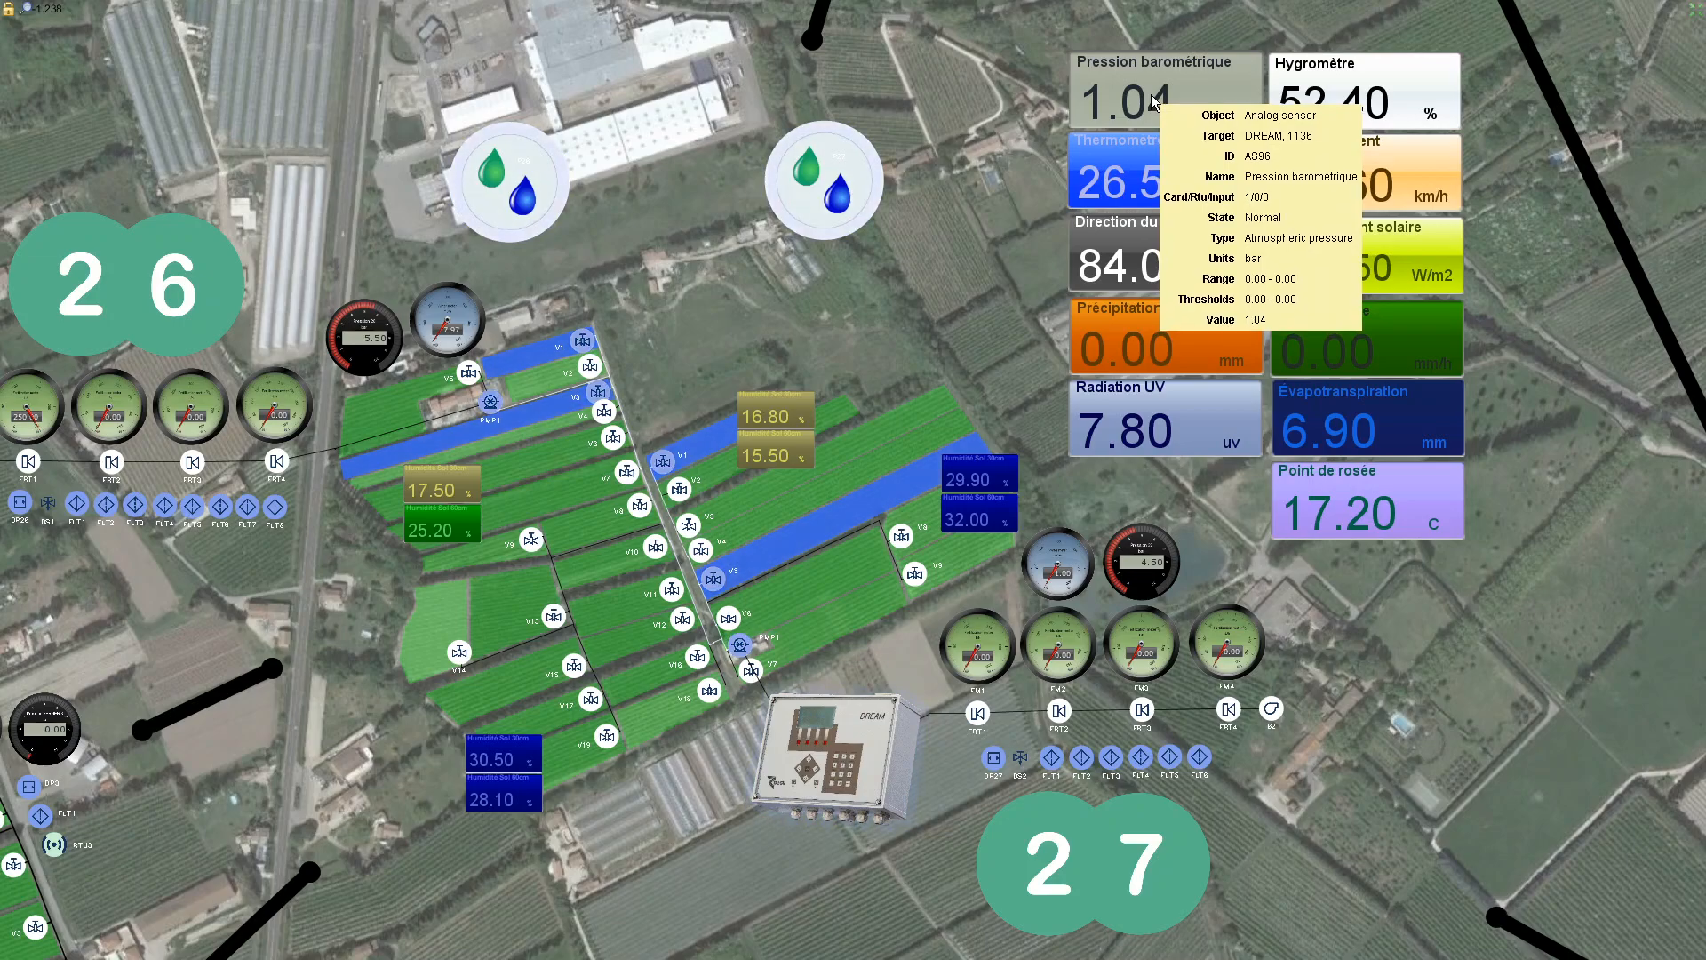
pyautogui.moveTo(1320, 105)
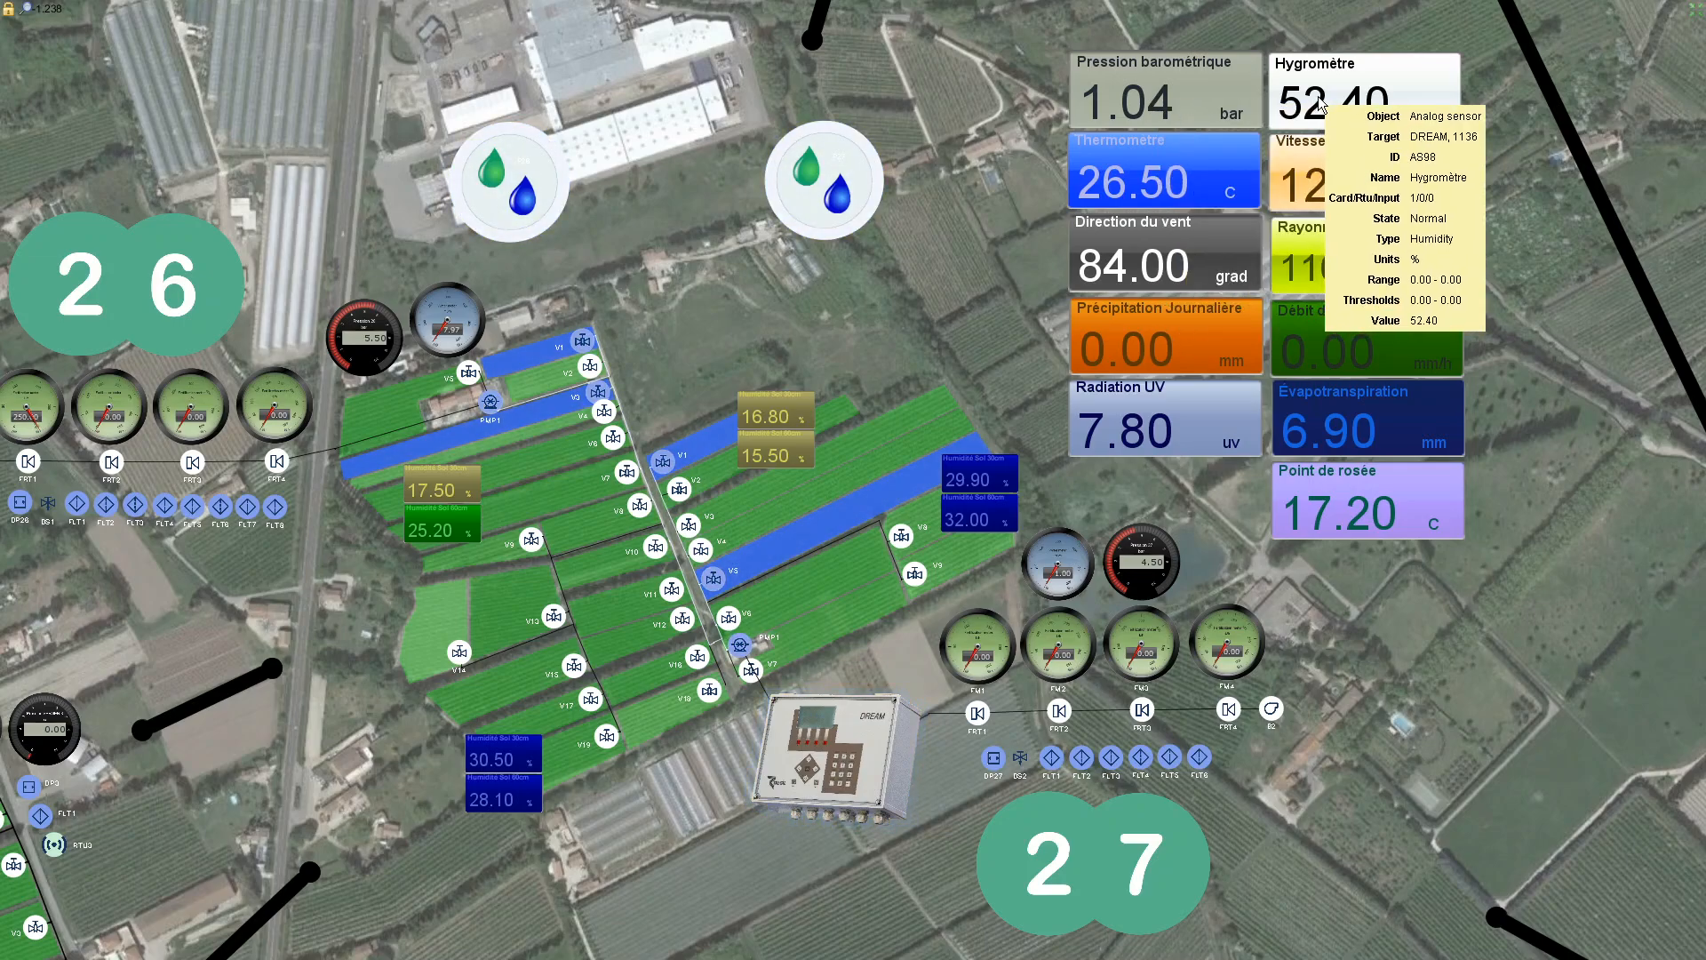
pyautogui.moveTo(1167, 184)
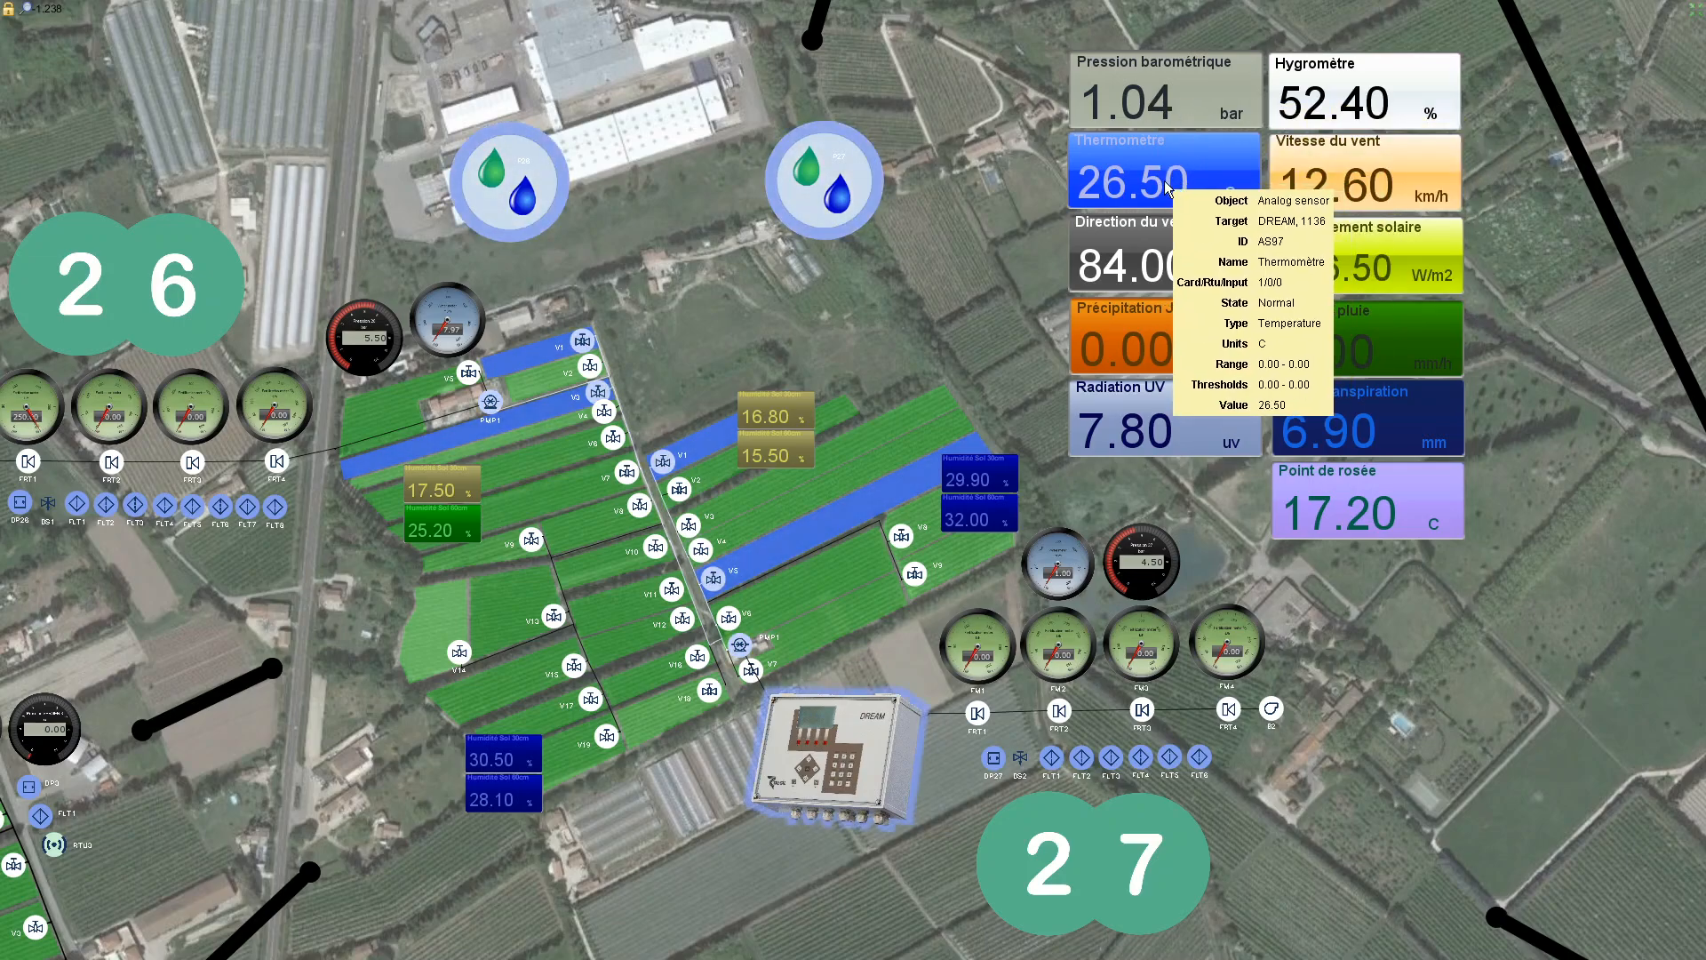
pyautogui.moveTo(1362, 192)
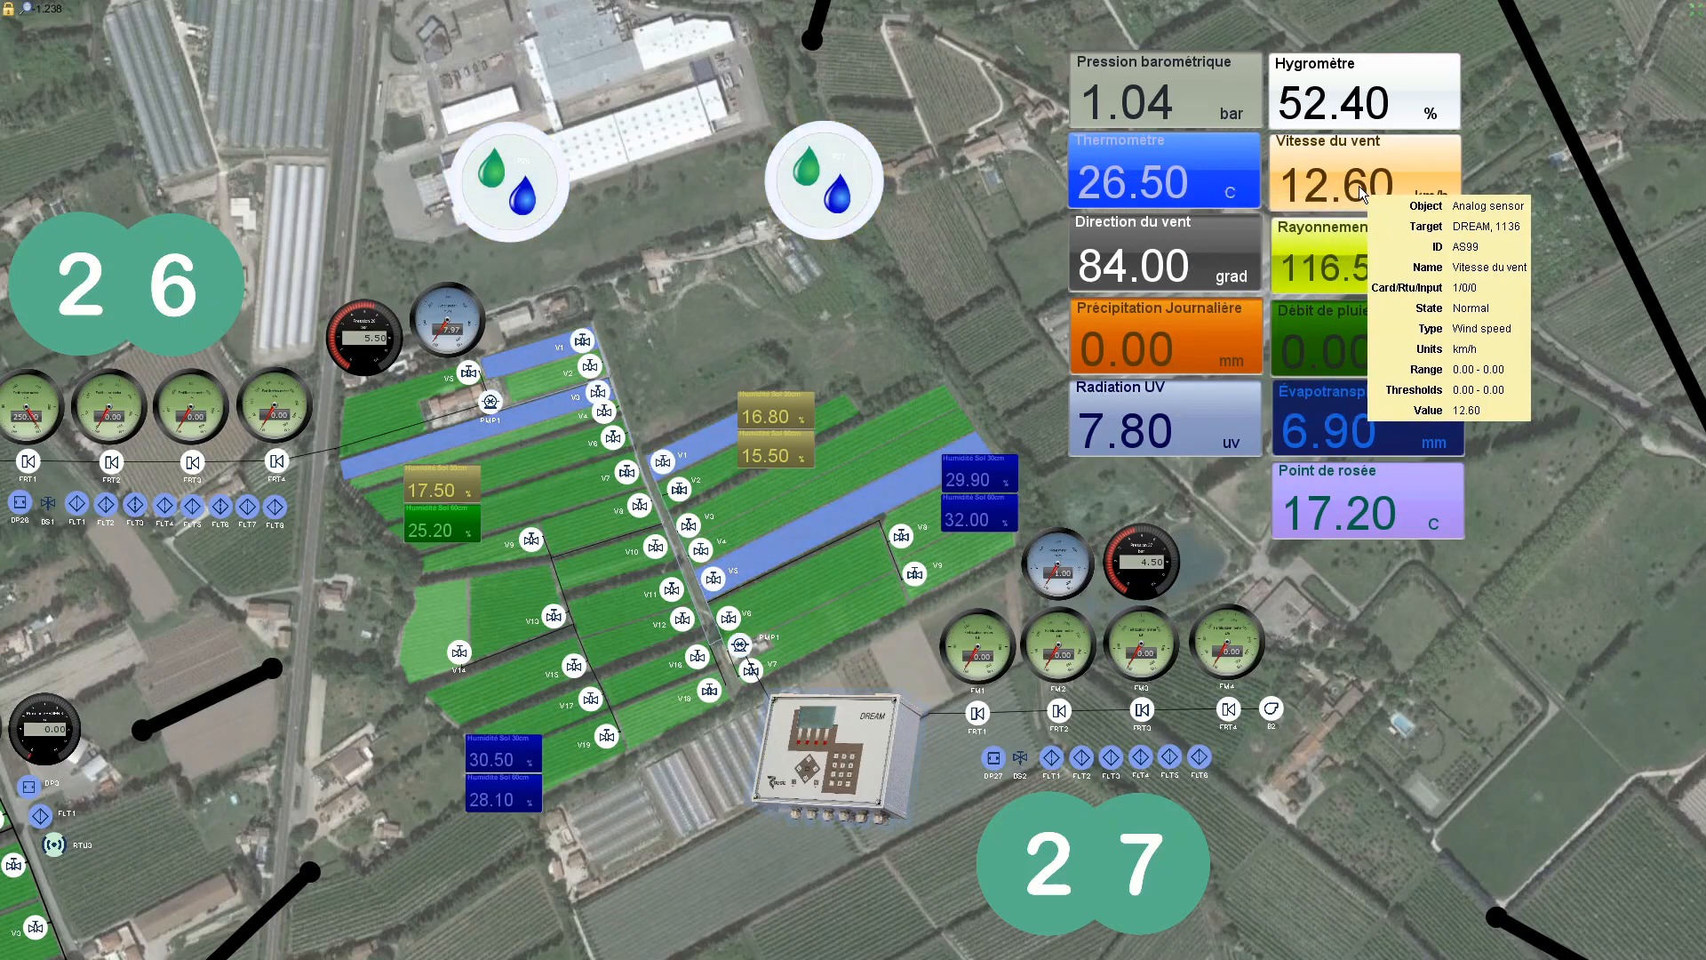
pyautogui.moveTo(1192, 270)
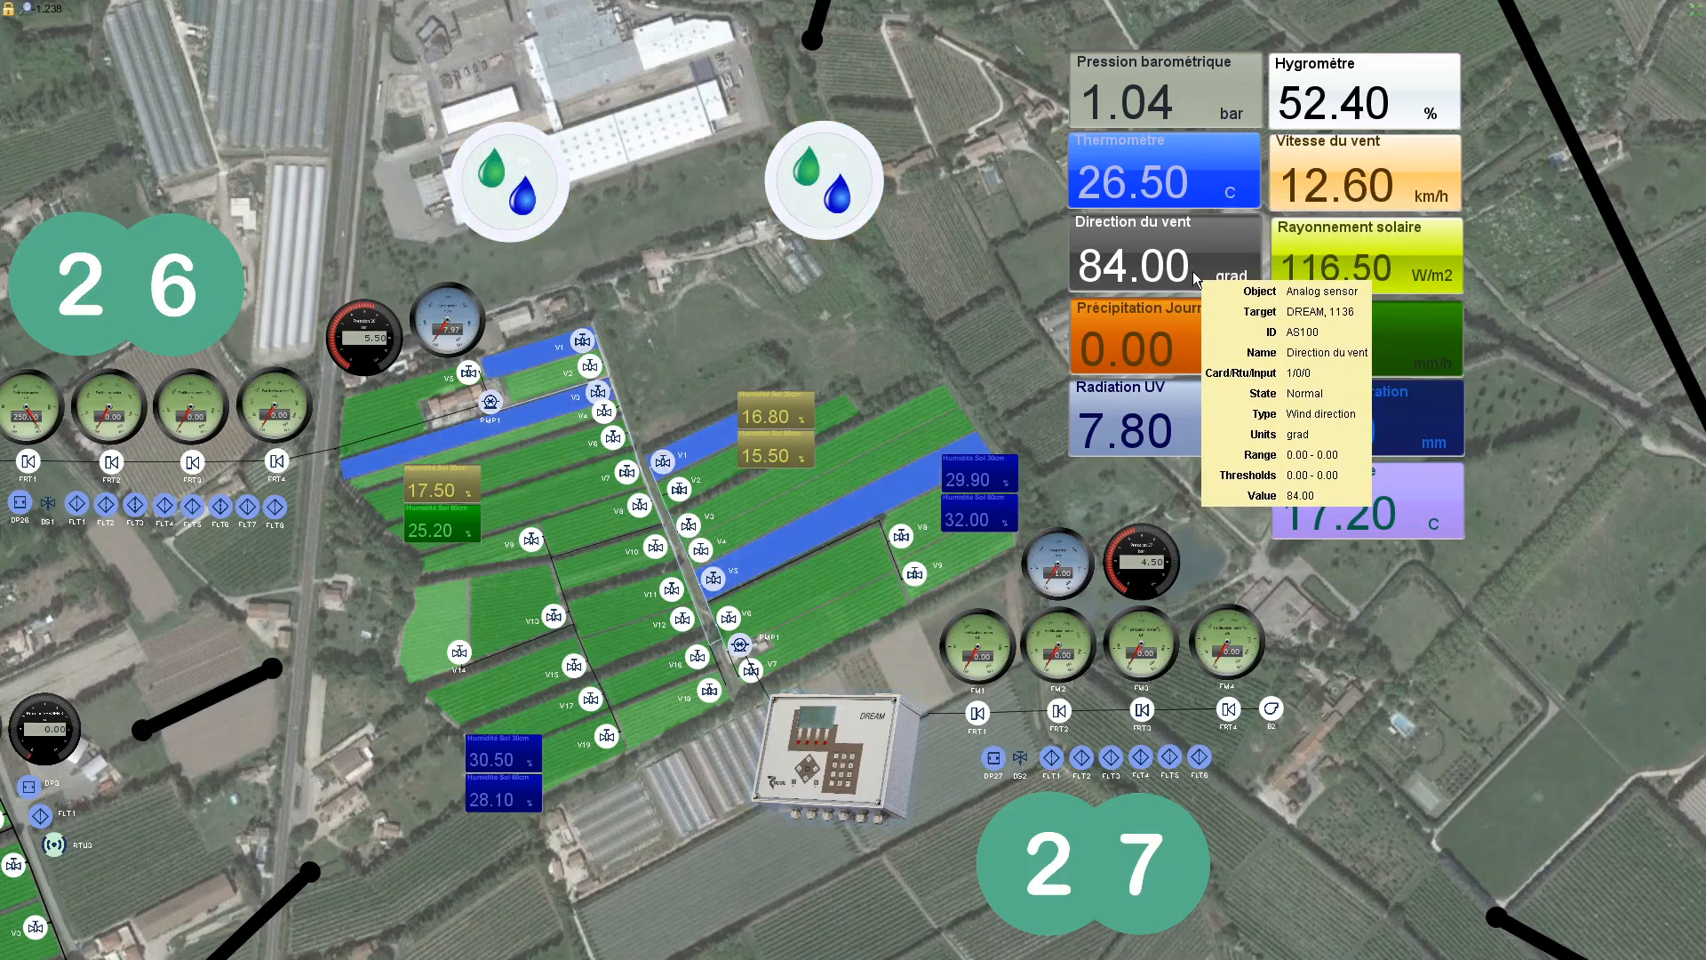
pyautogui.moveTo(1356, 268)
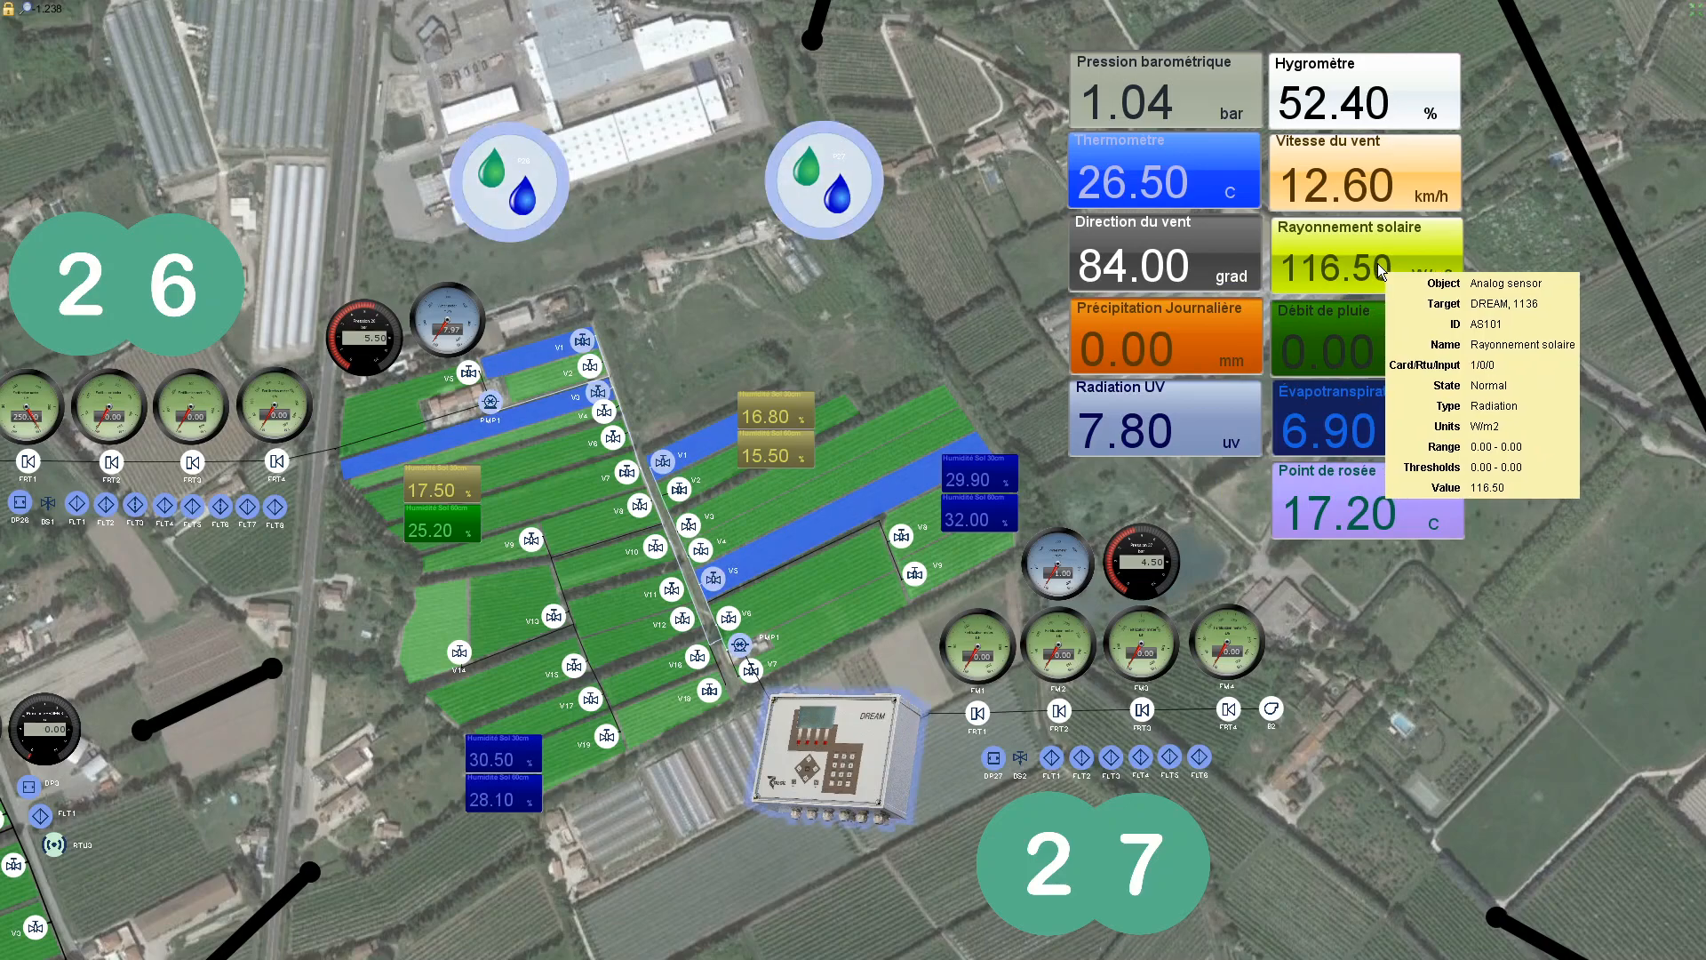
# - Check the sensor details of the daily precipitation, rain rate, evapotranspiration and dew point readings of the weather station
pyautogui.moveTo(1229, 364)
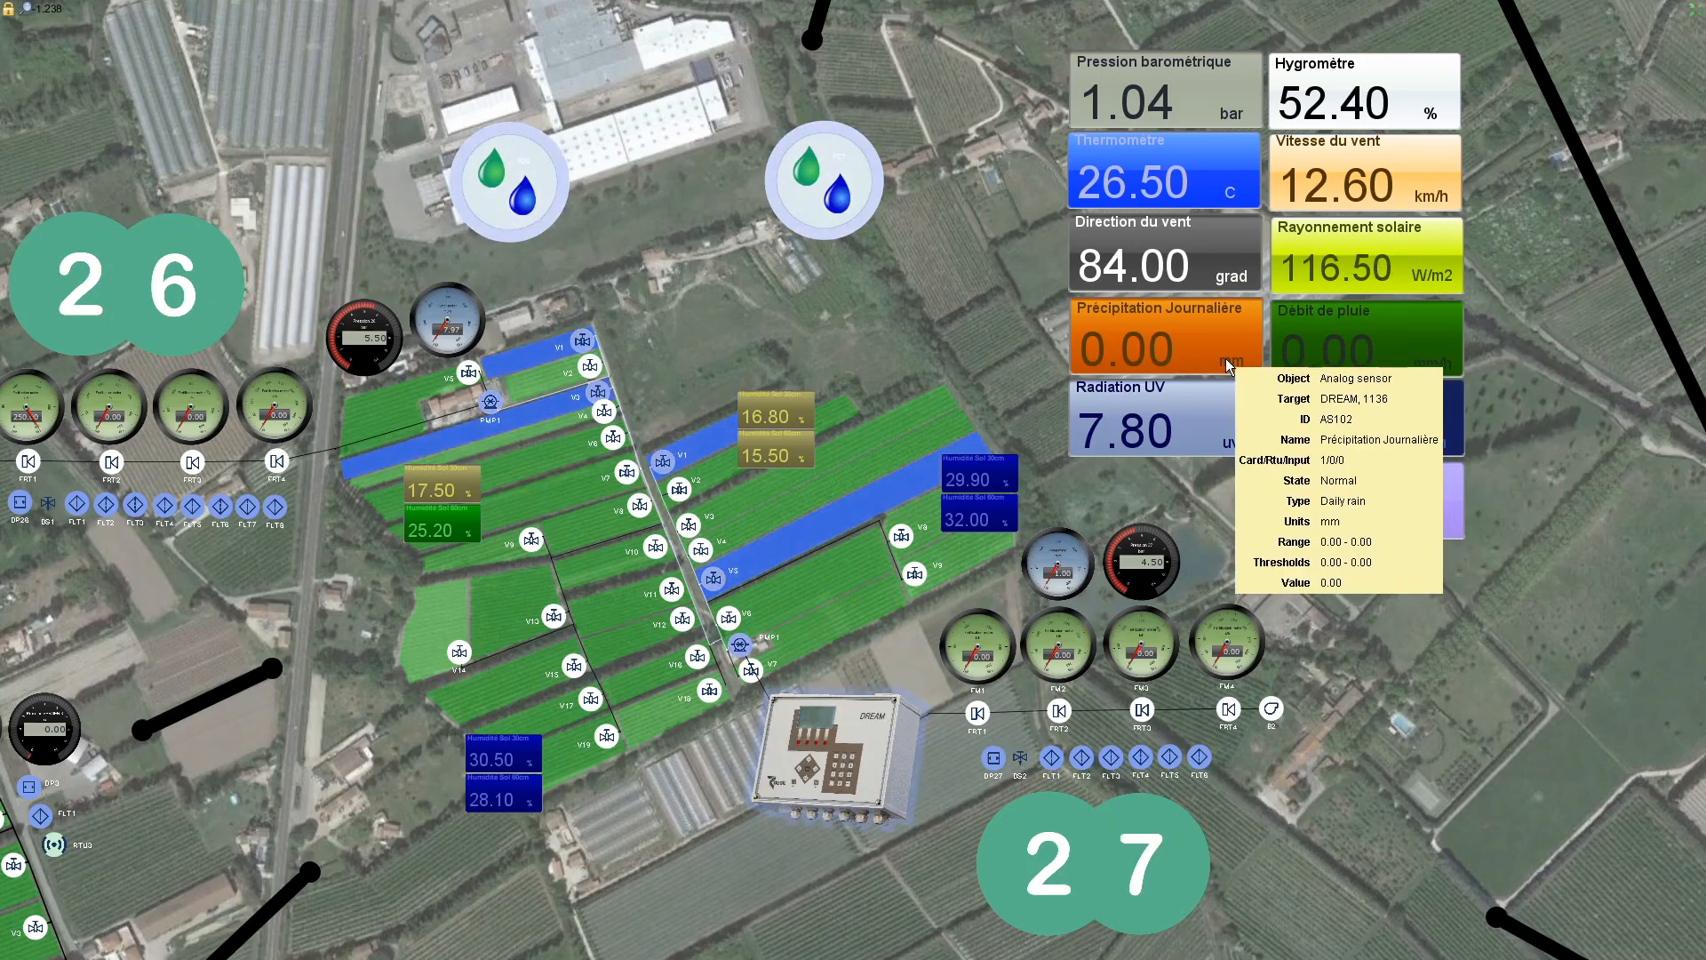
pyautogui.moveTo(1349, 360)
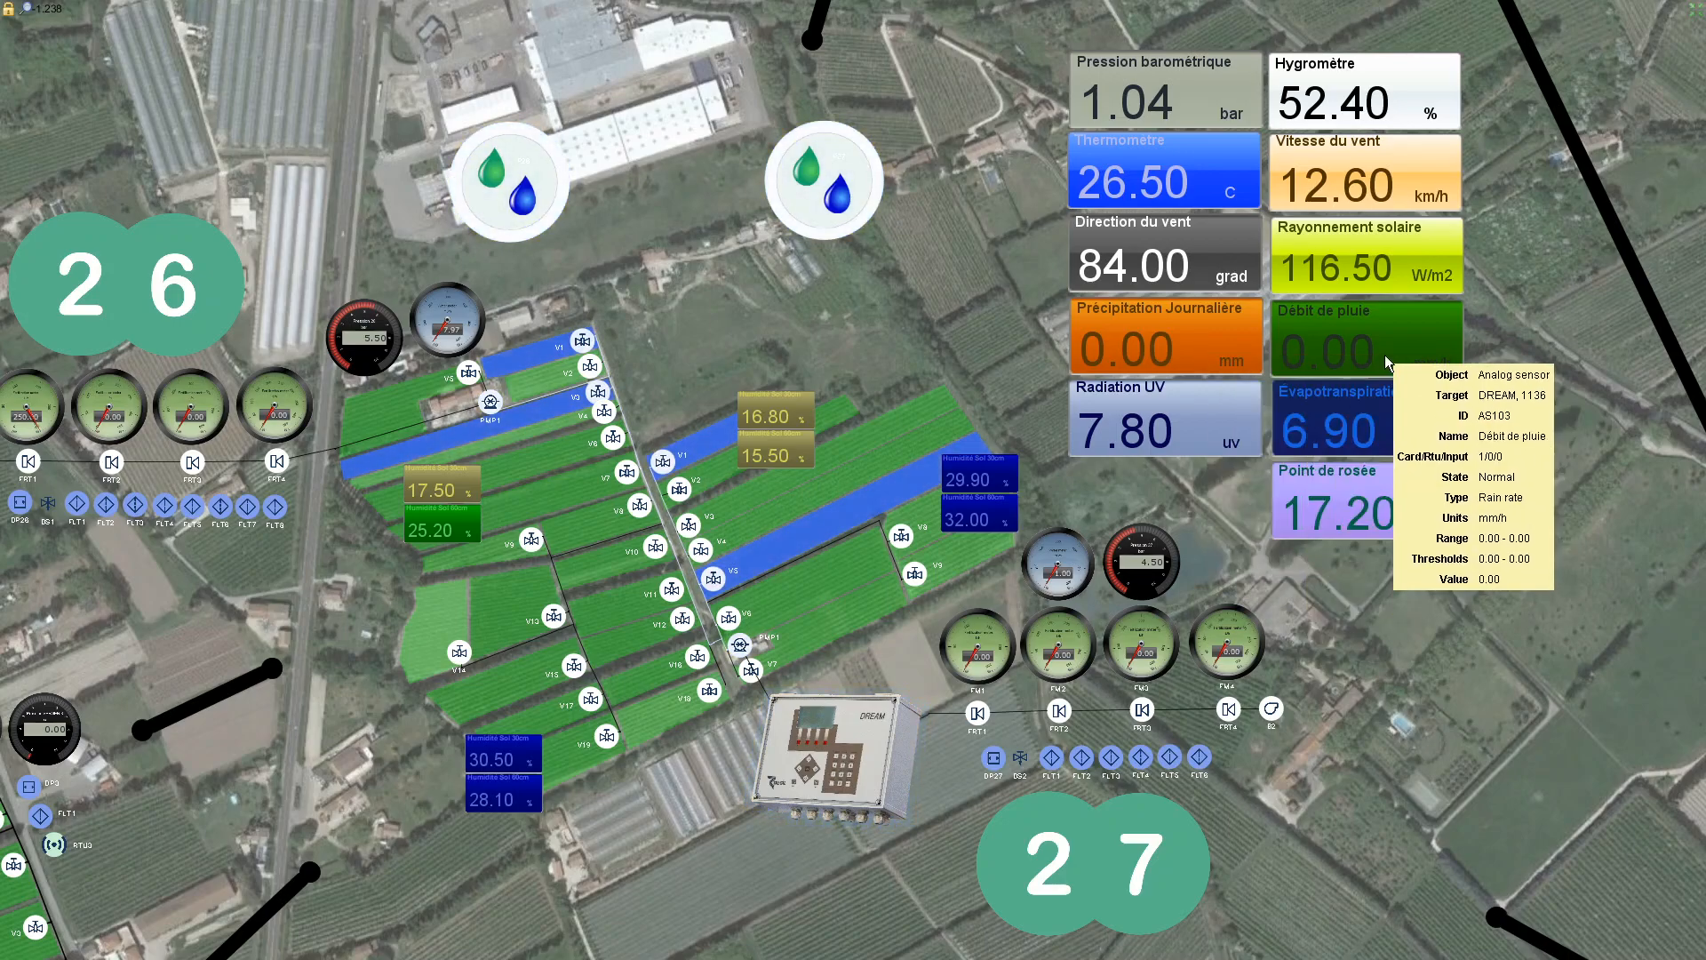
pyautogui.moveTo(1388, 436)
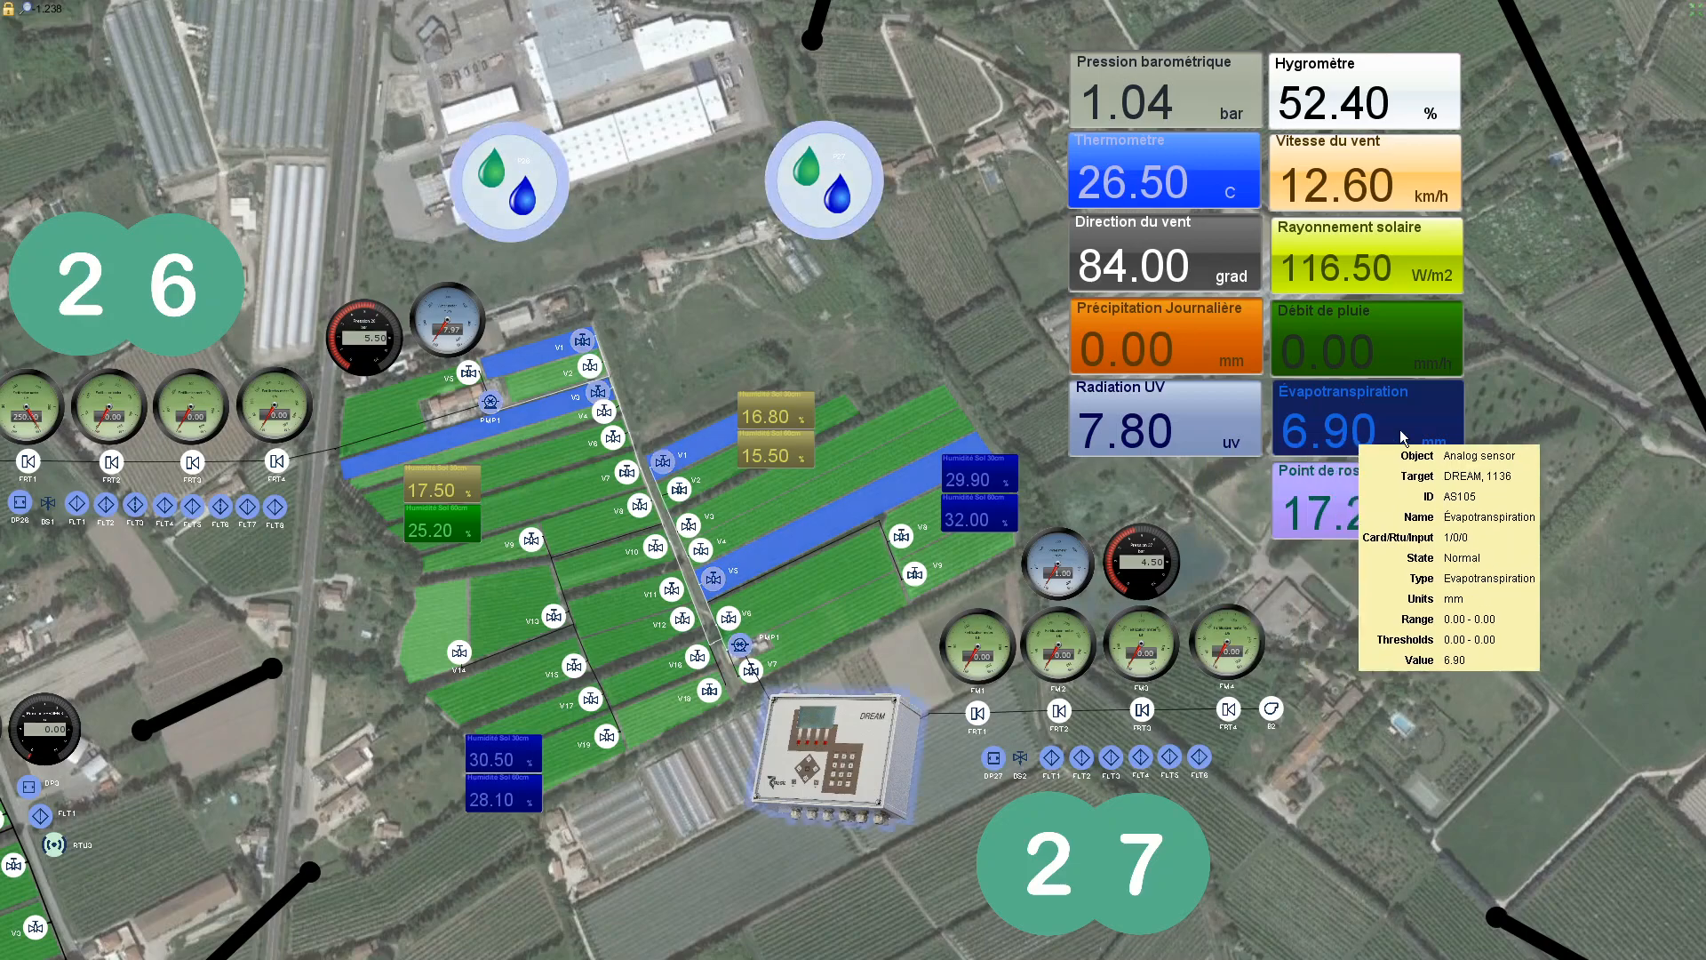
pyautogui.moveTo(1416, 495)
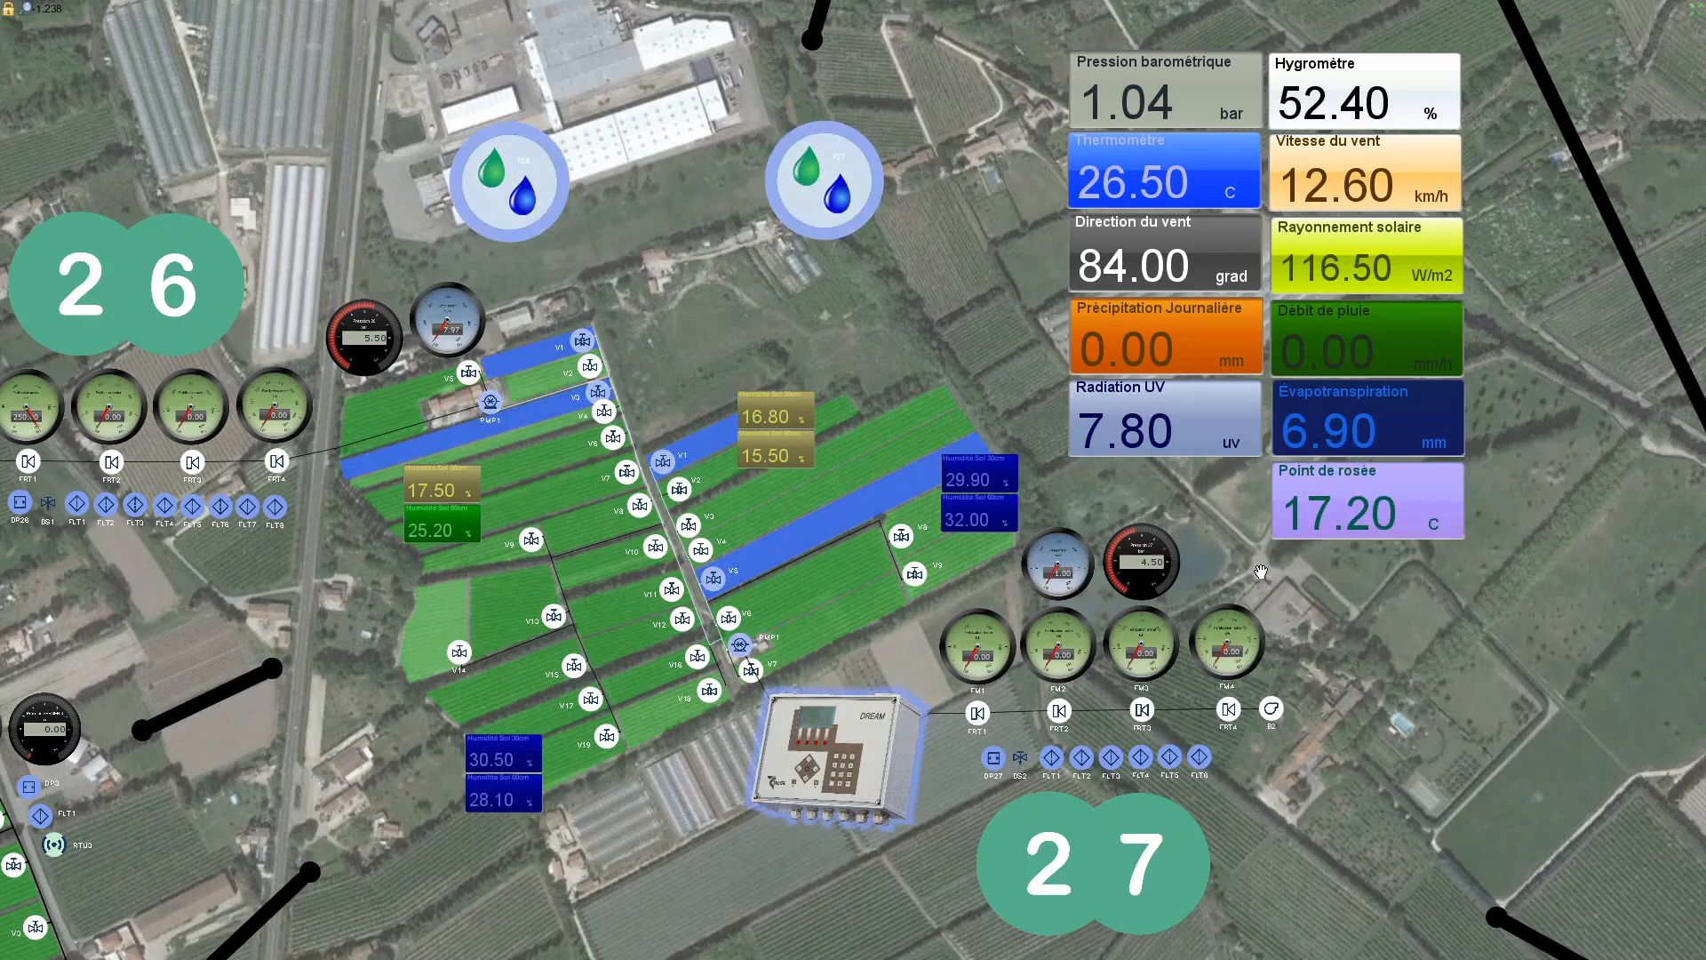
# - Stop the irrigation programs of sites 26 and 27
pyautogui.moveTo(956, 387); pyautogui.dragTo(1004, 380)
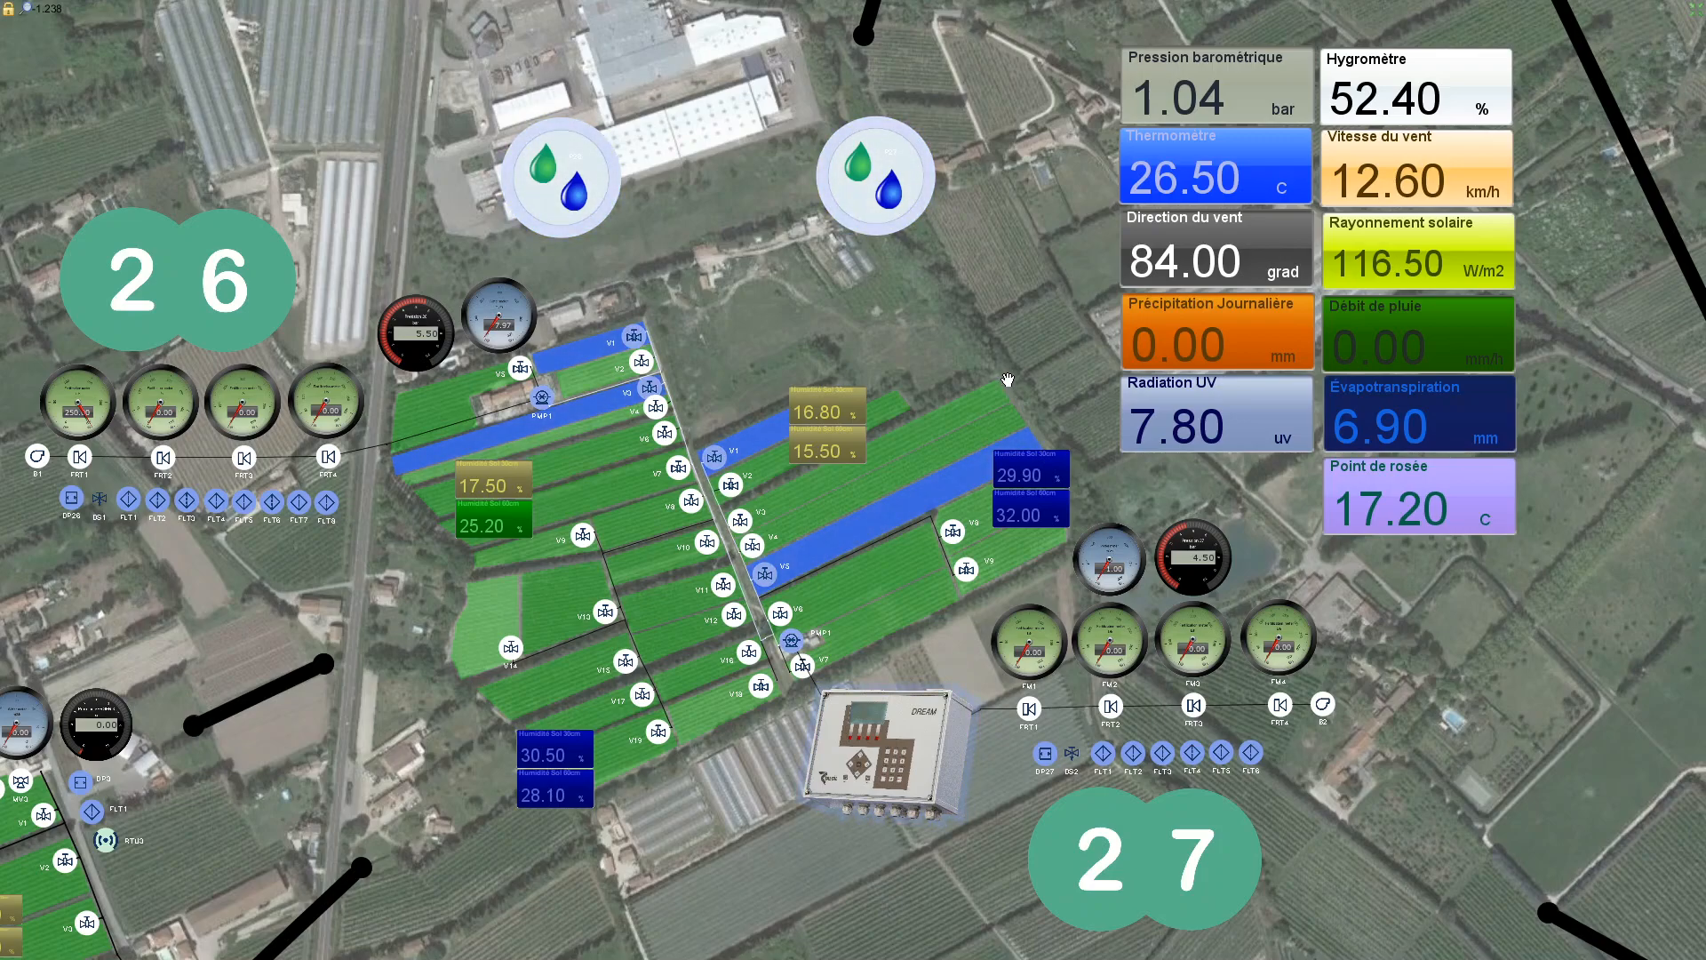
pyautogui.scroll(-2, 926, 329)
pyautogui.moveTo(919, 378)
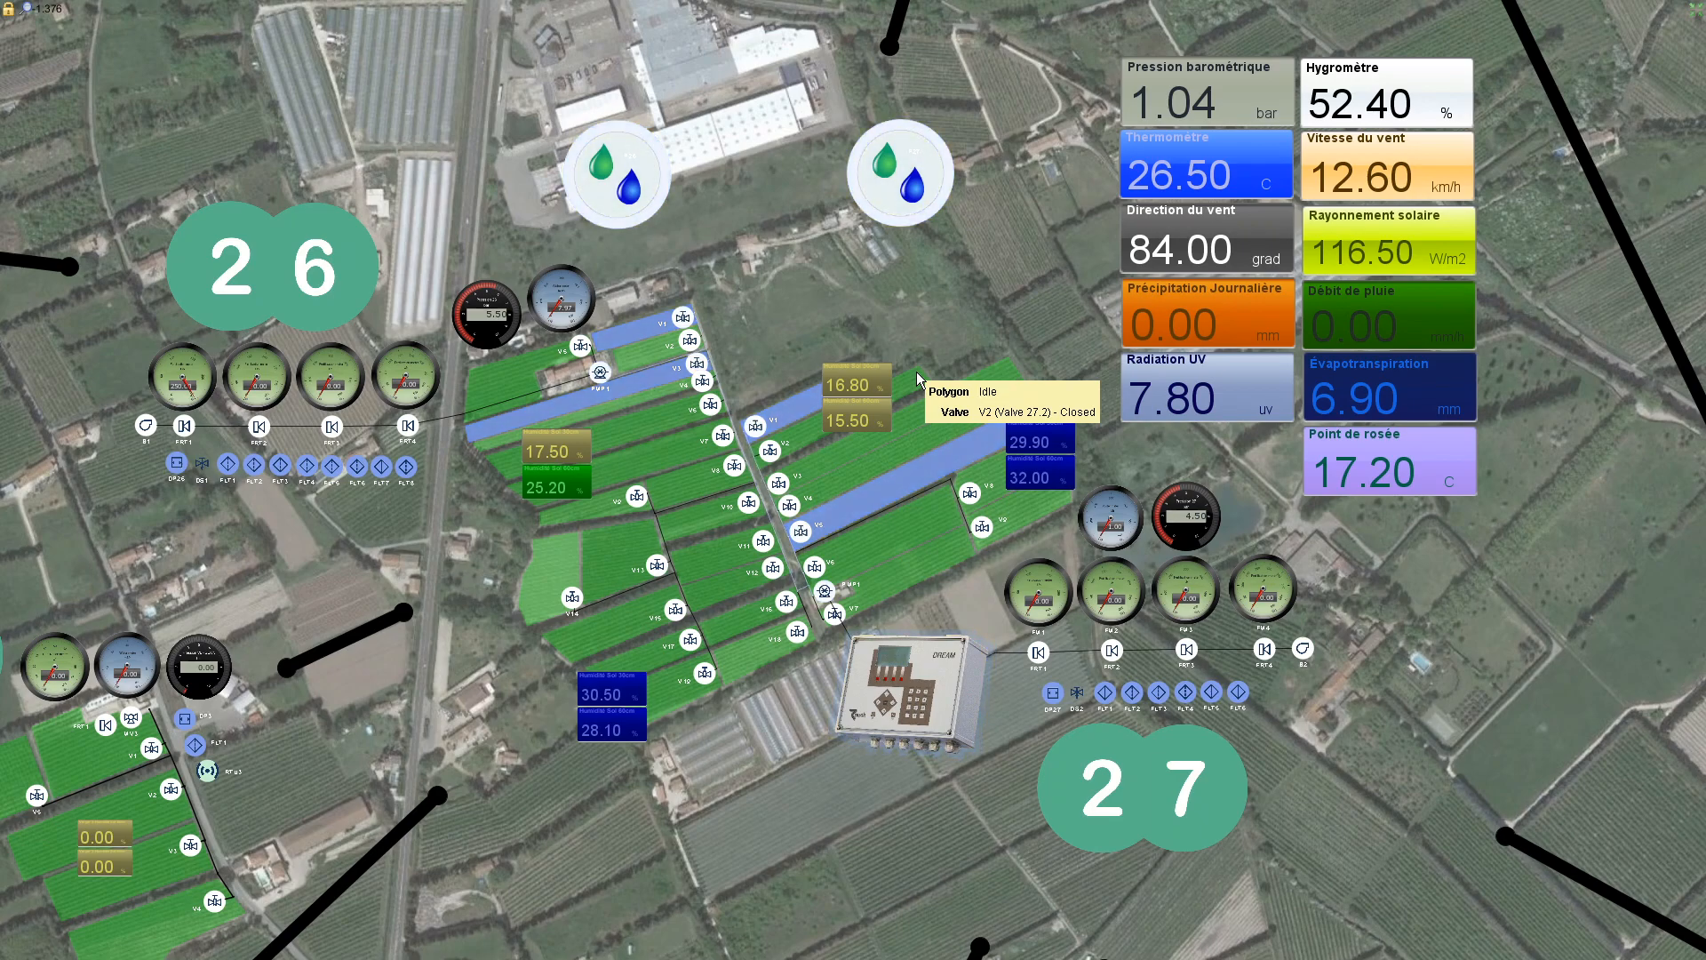
pyautogui.moveTo(851, 327); pyautogui.dragTo(915, 306)
pyautogui.rightClick(681, 167)
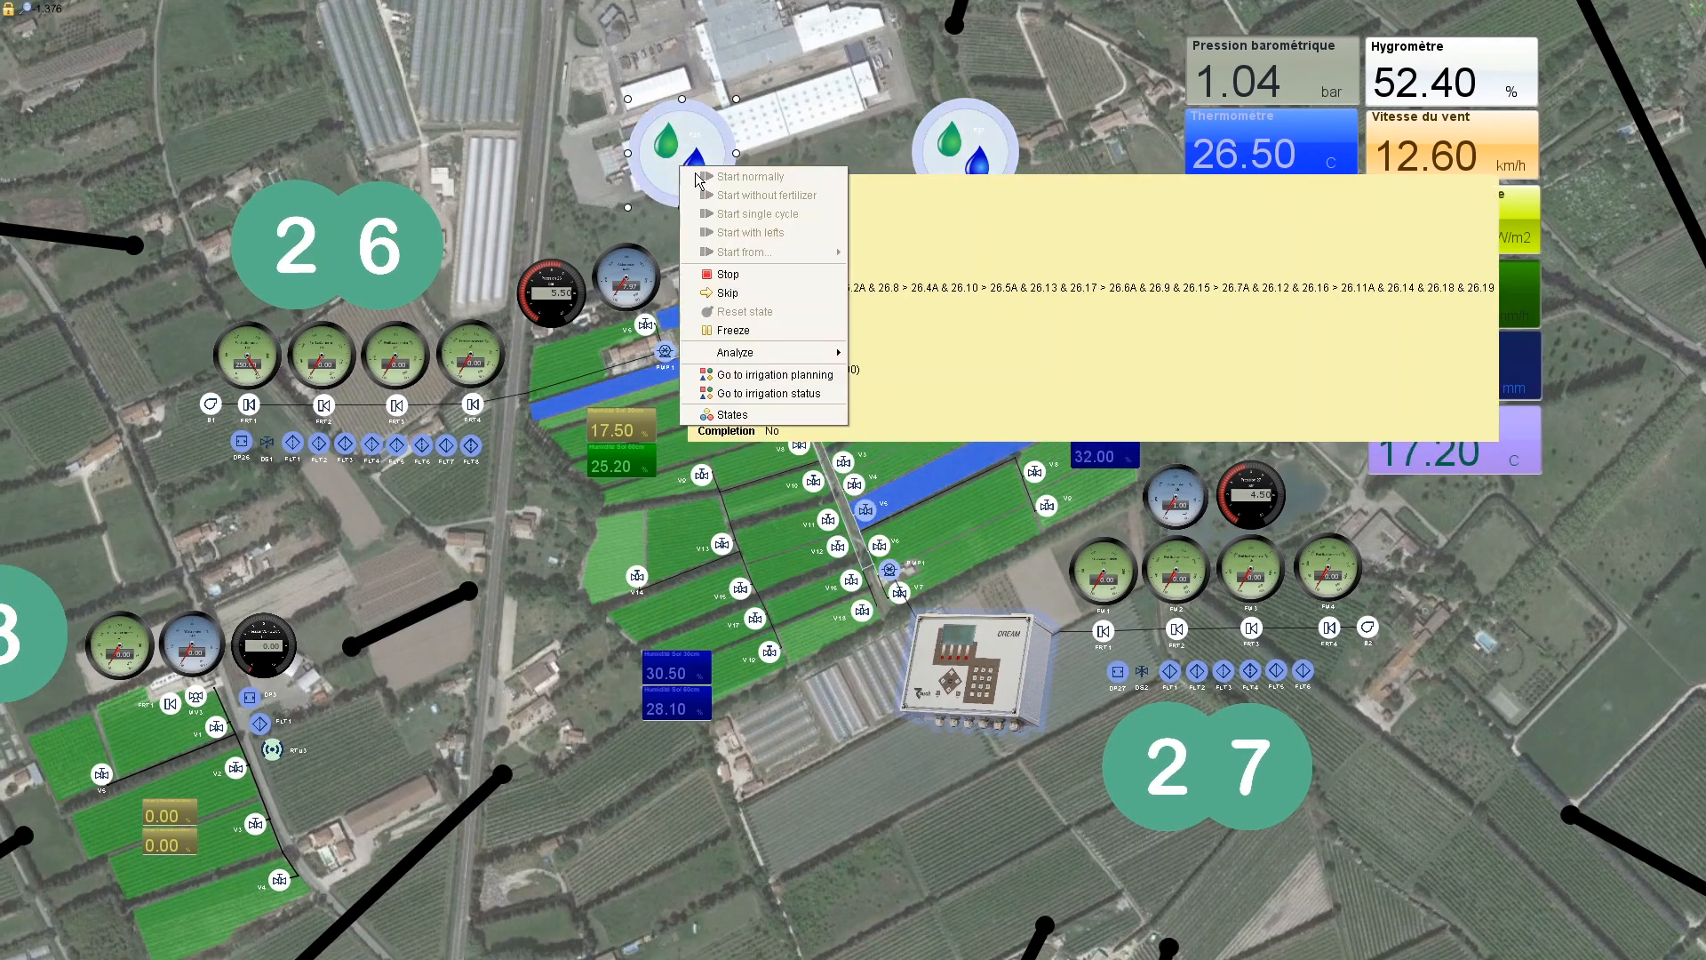
pyautogui.click(725, 274)
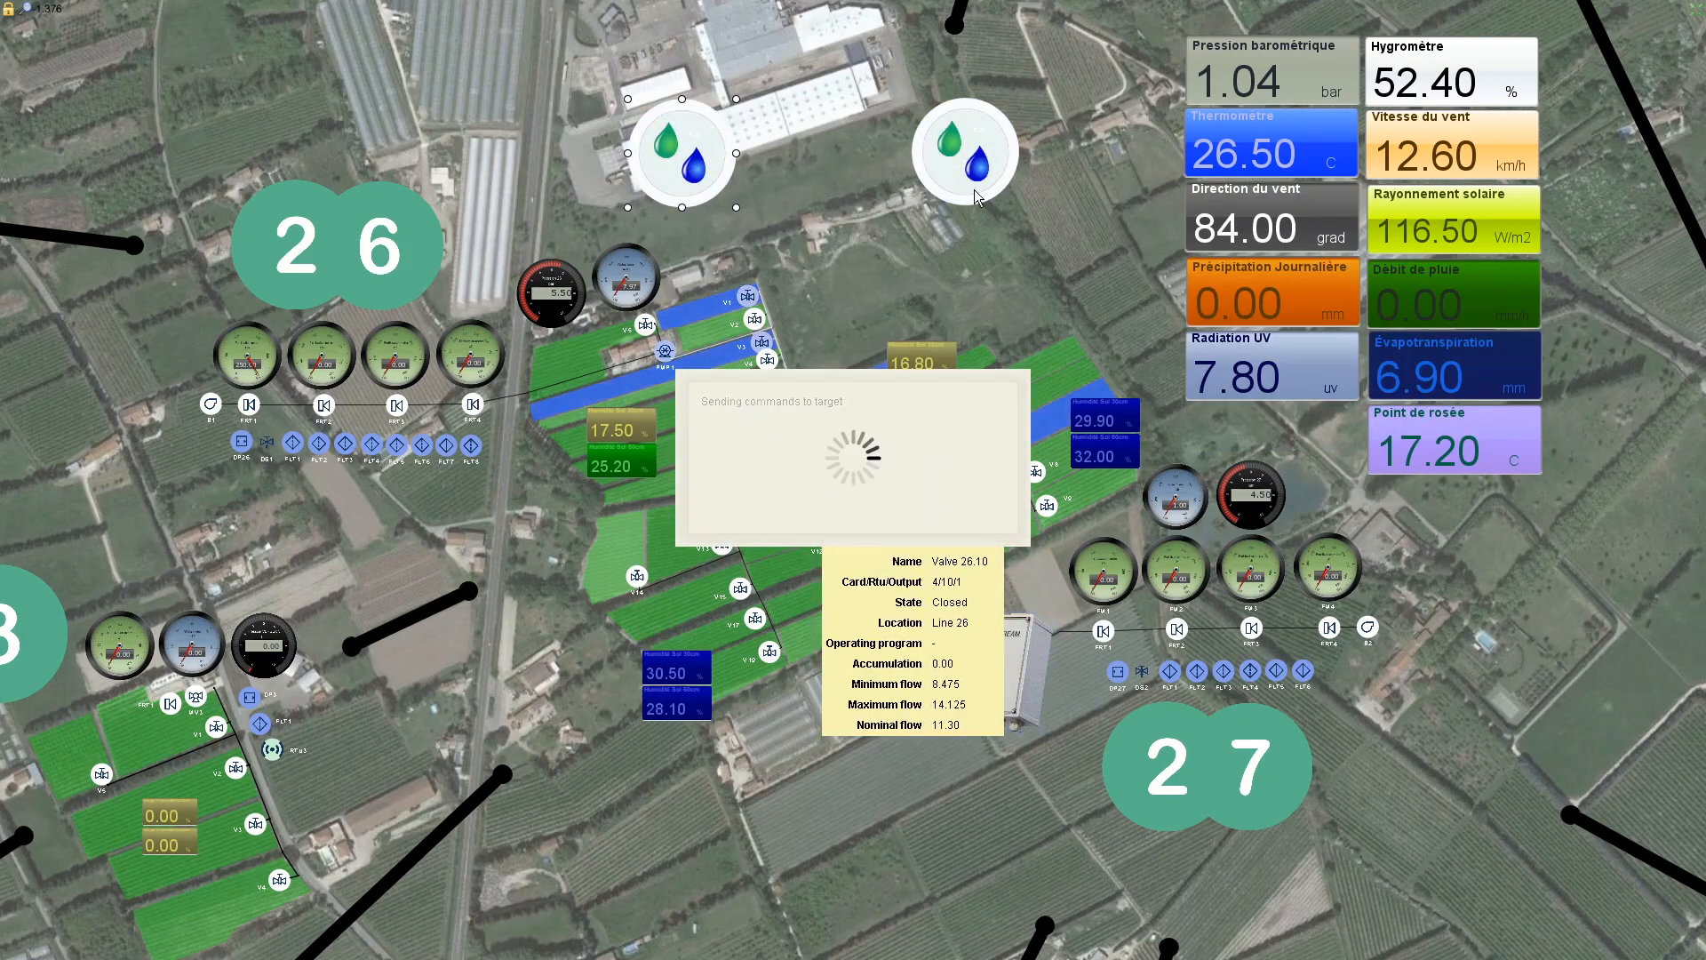
pyautogui.rightClick(988, 148)
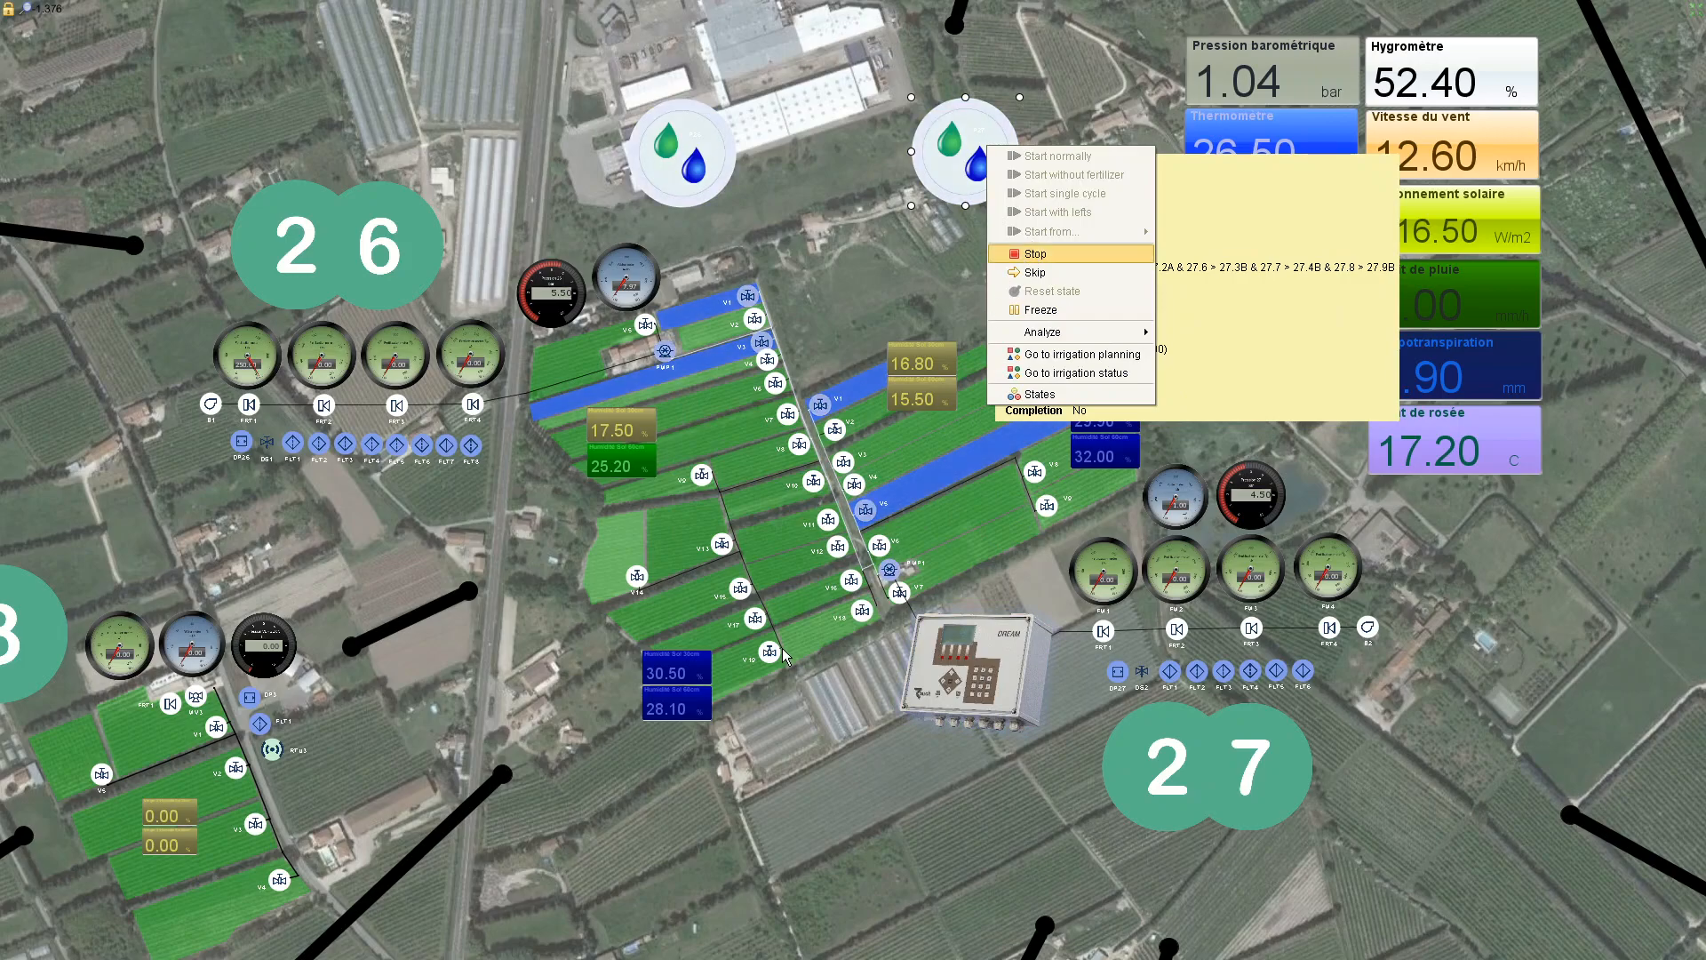
pyautogui.press('Return')
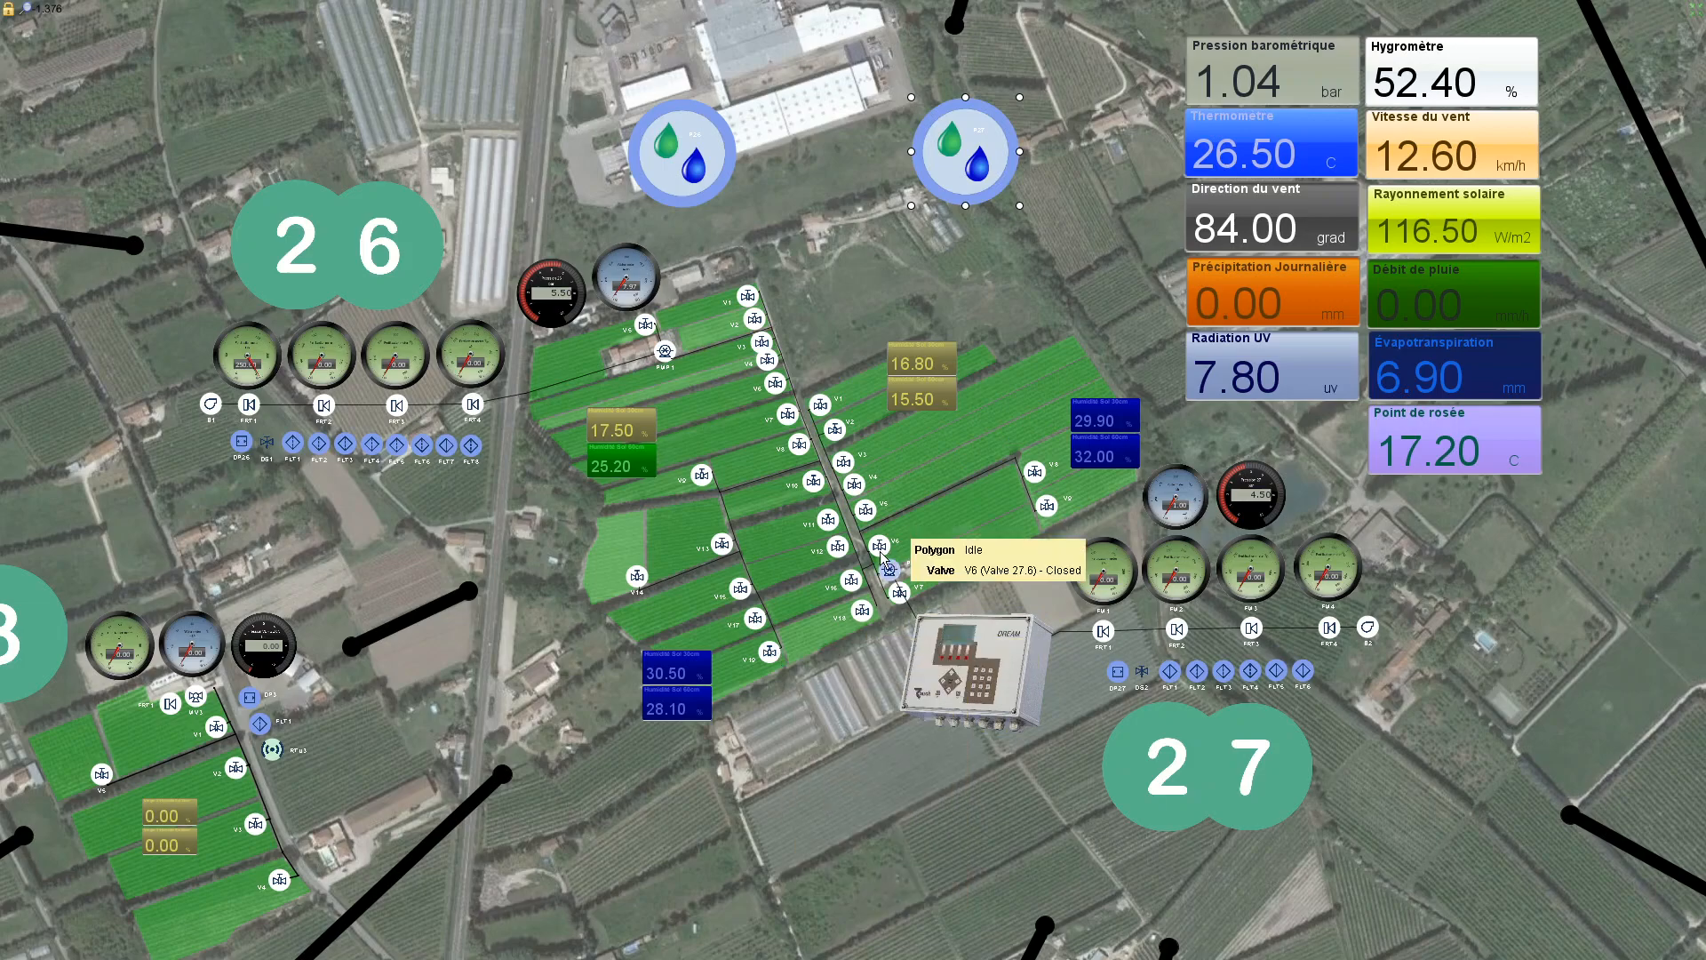
# - Check the details of program 26 and the DREAM controller, and the states of the plots watered by valves 27.5 and 26.8
pyautogui.moveTo(632, 211)
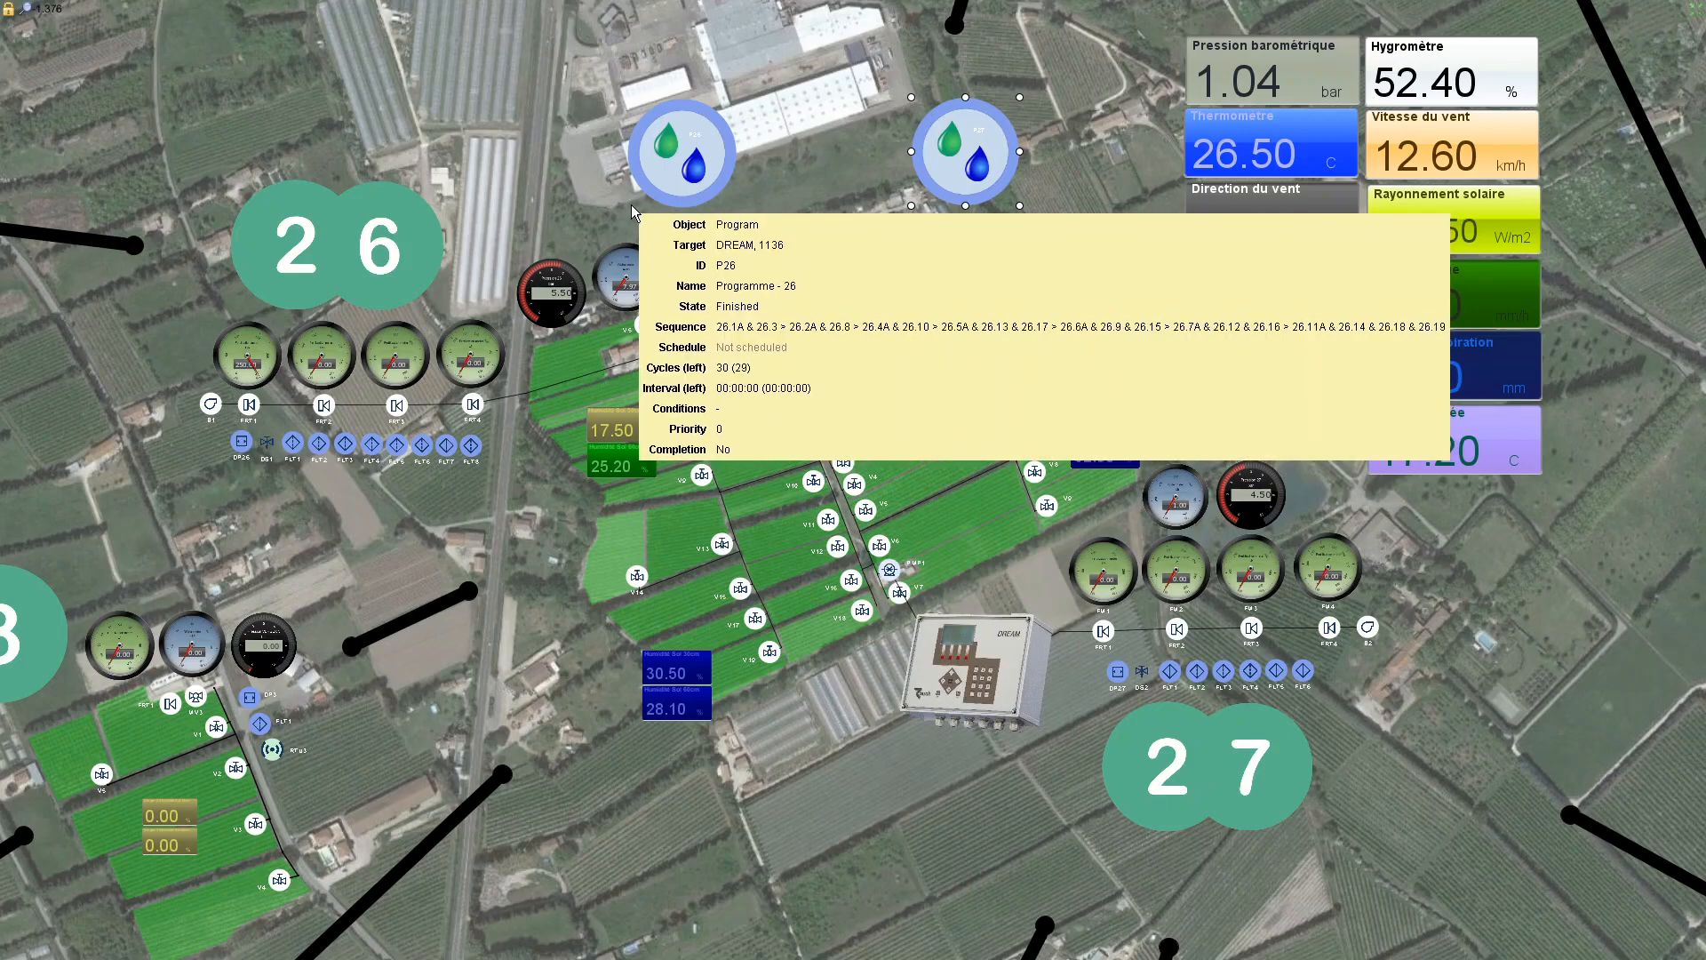
pyautogui.moveTo(960, 701)
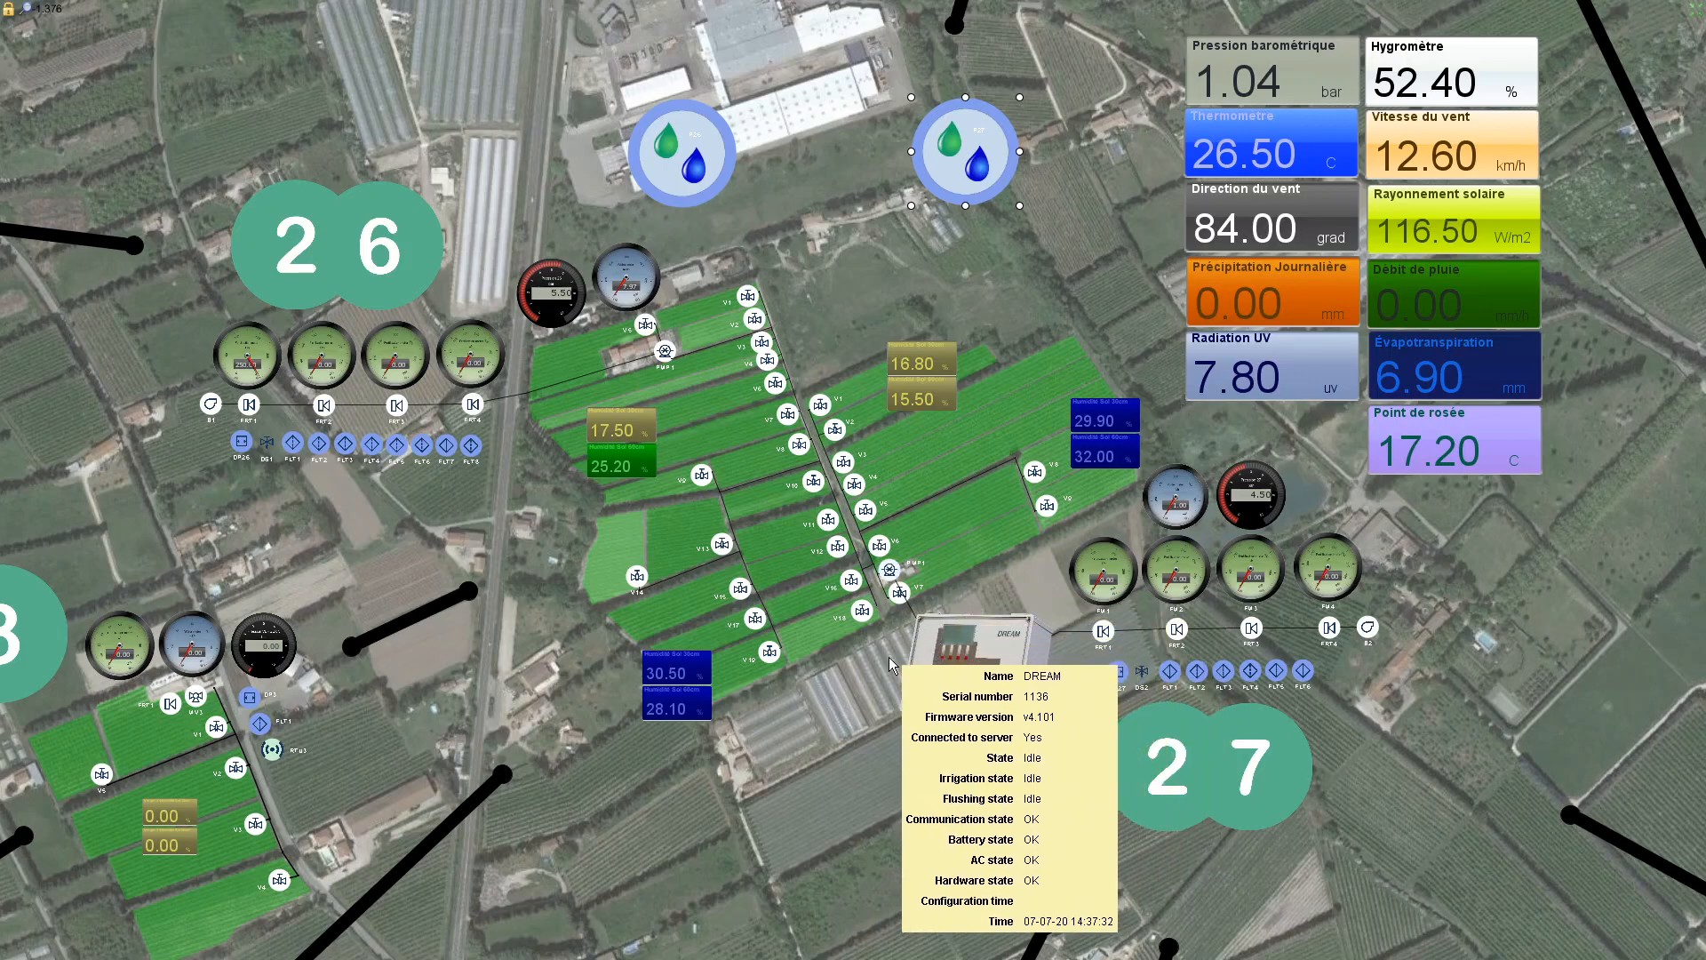
pyautogui.moveTo(990, 445)
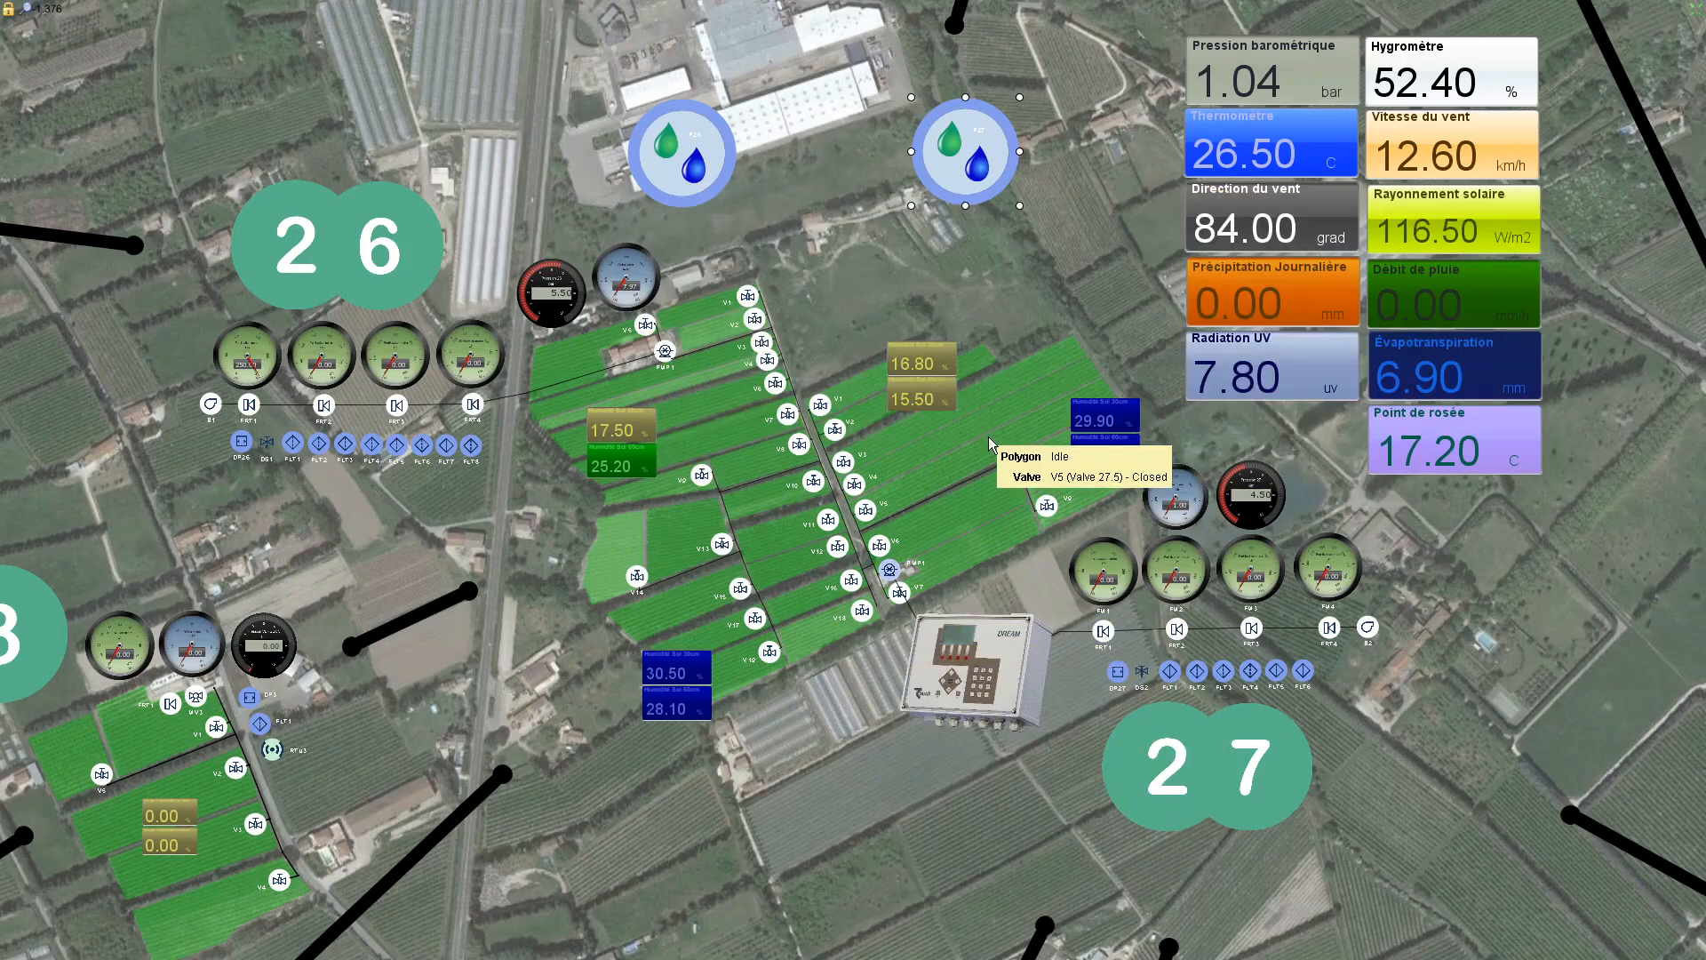
pyautogui.moveTo(749, 471)
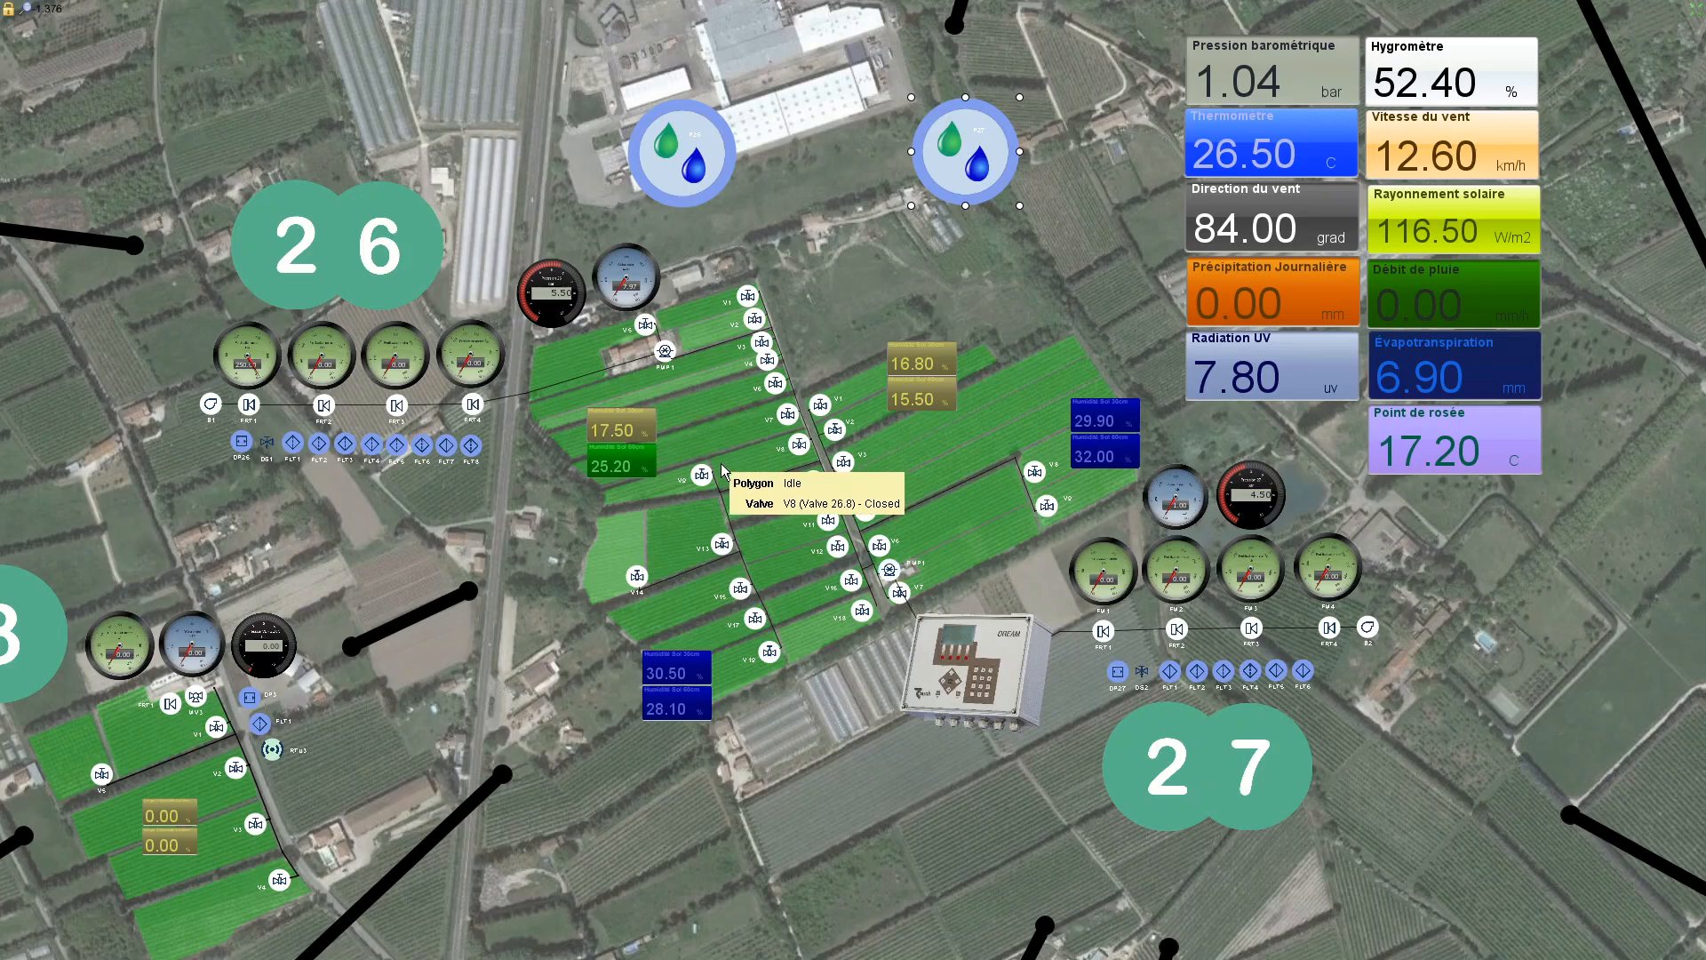
# - Examine the layout of the northern sites around 26 and 27 and the radio links connecting them
pyautogui.moveTo(738, 247); pyautogui.dragTo(825, 220)
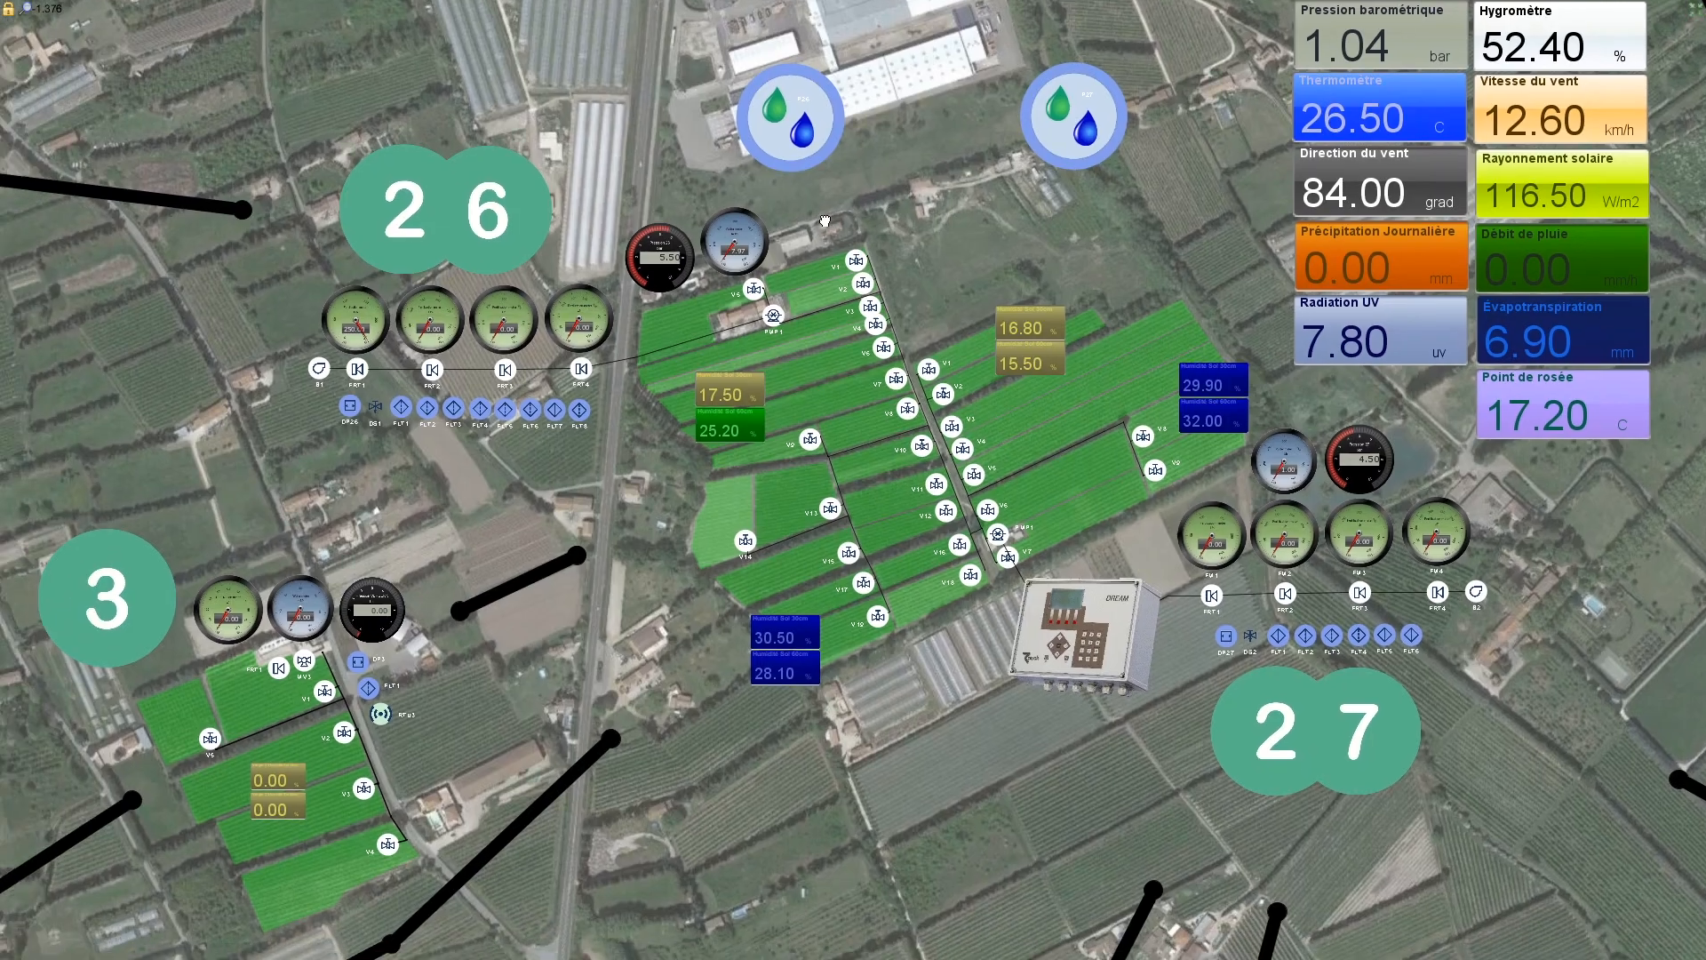
pyautogui.scroll(-6, 815, 325)
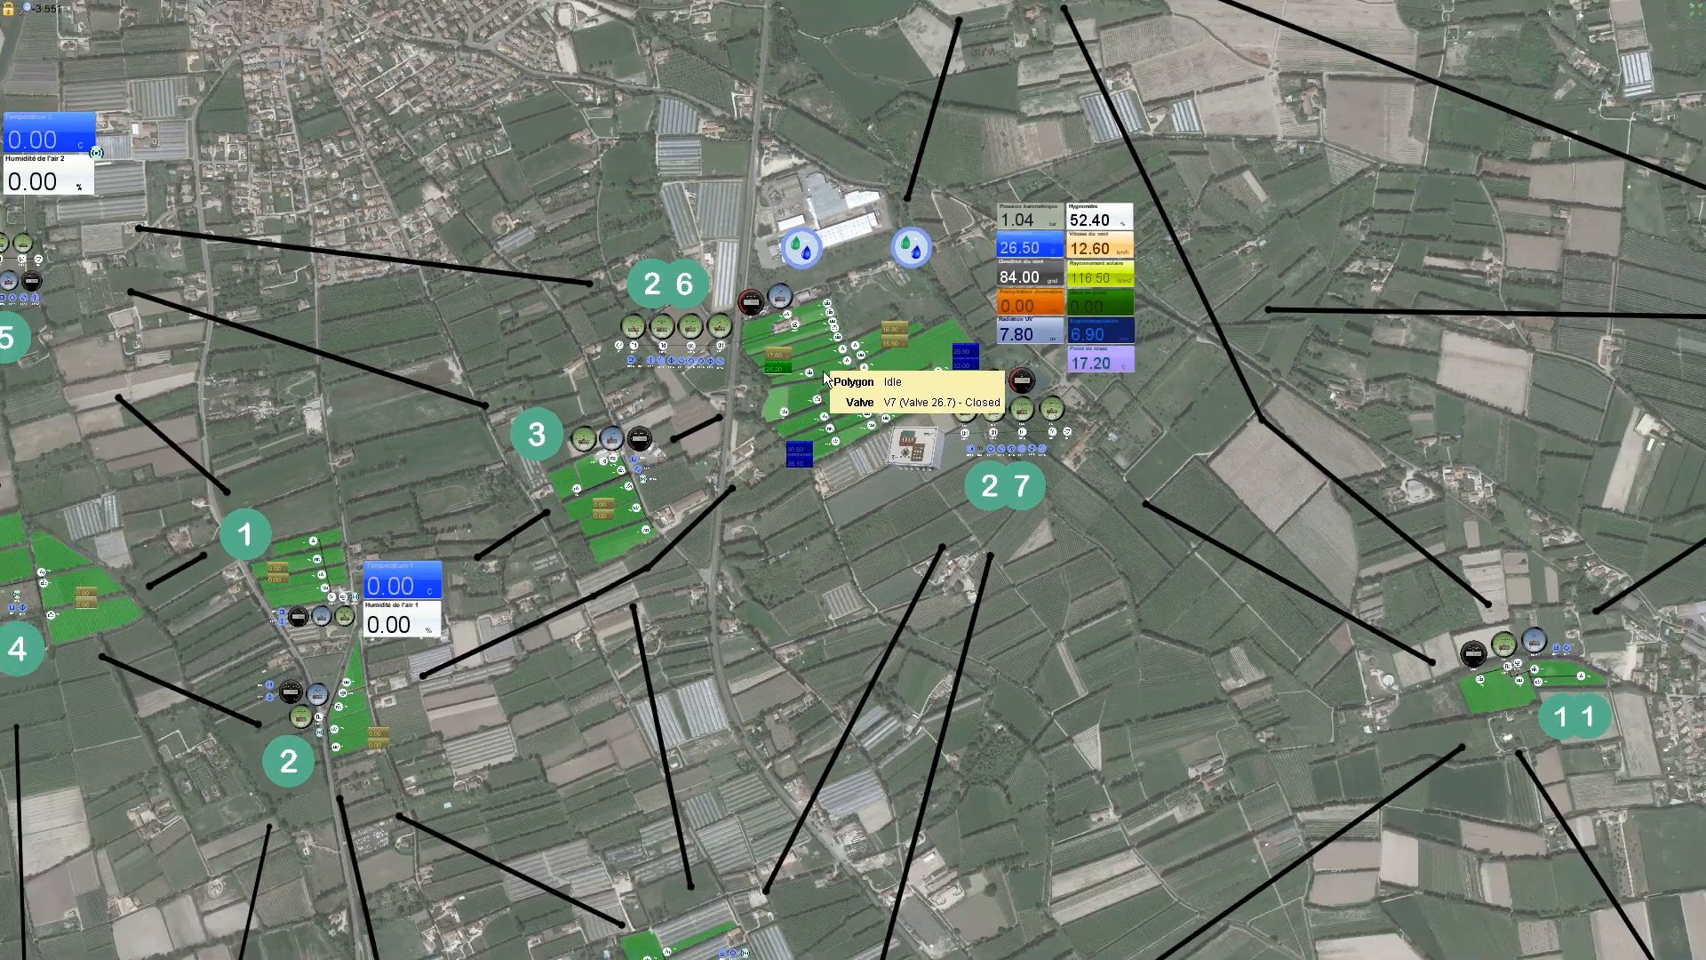
pyautogui.scroll(-3, 868, 536)
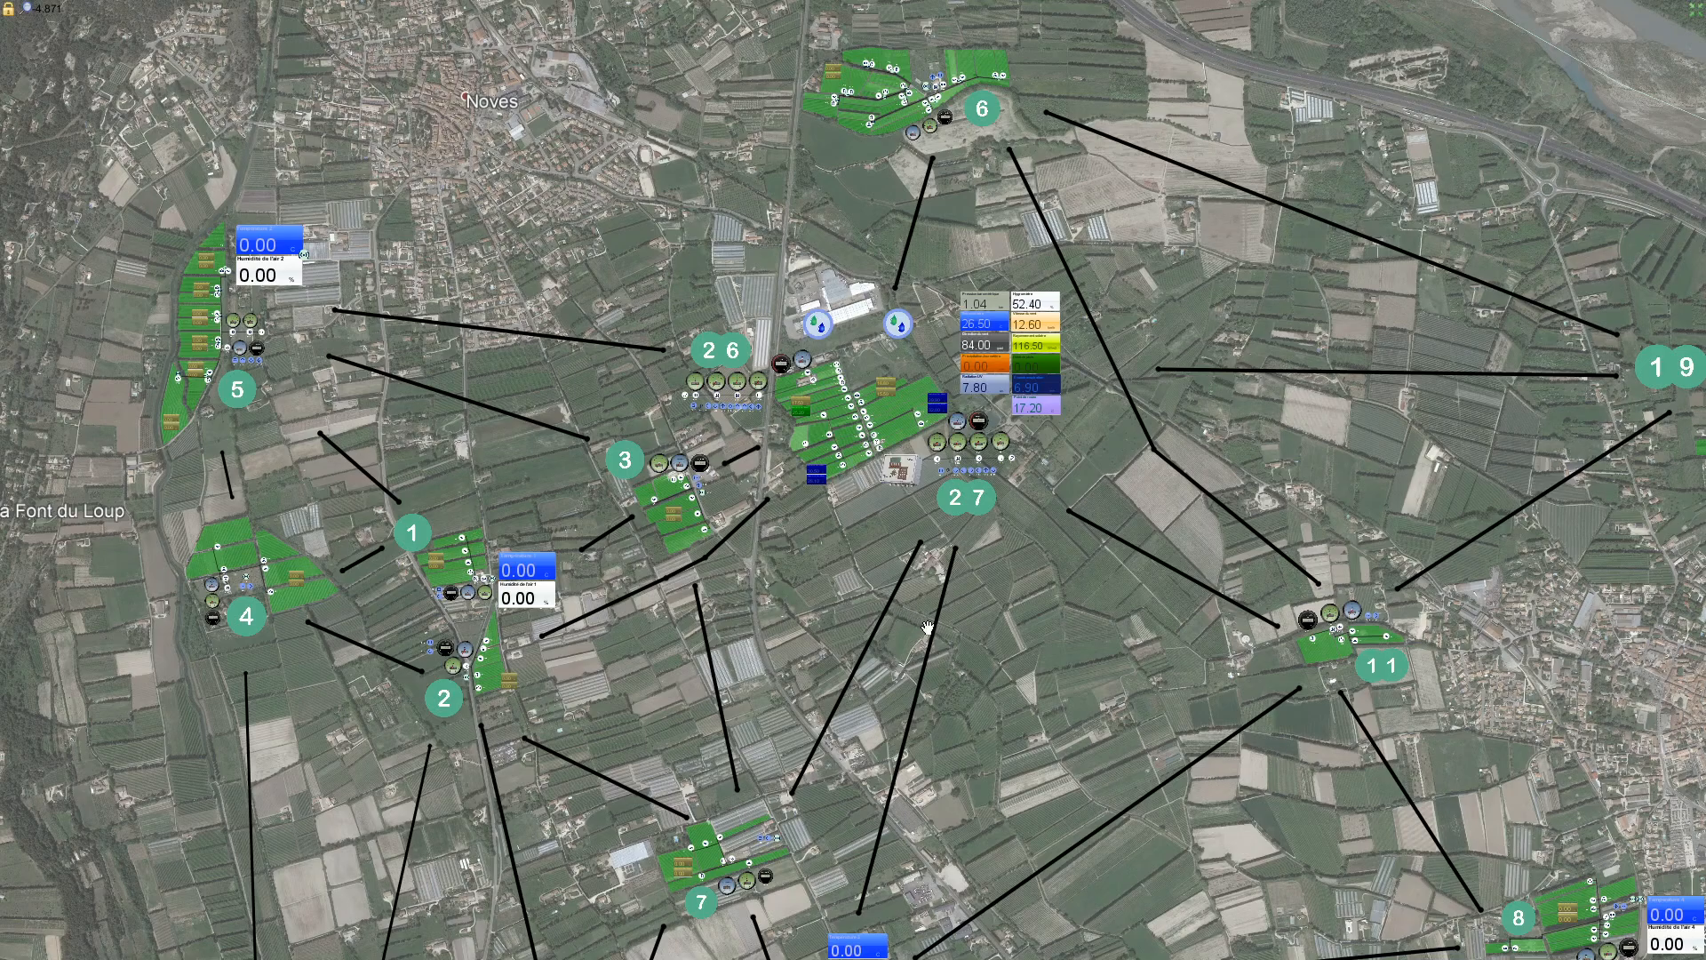
pyautogui.scroll(-2, 921, 628)
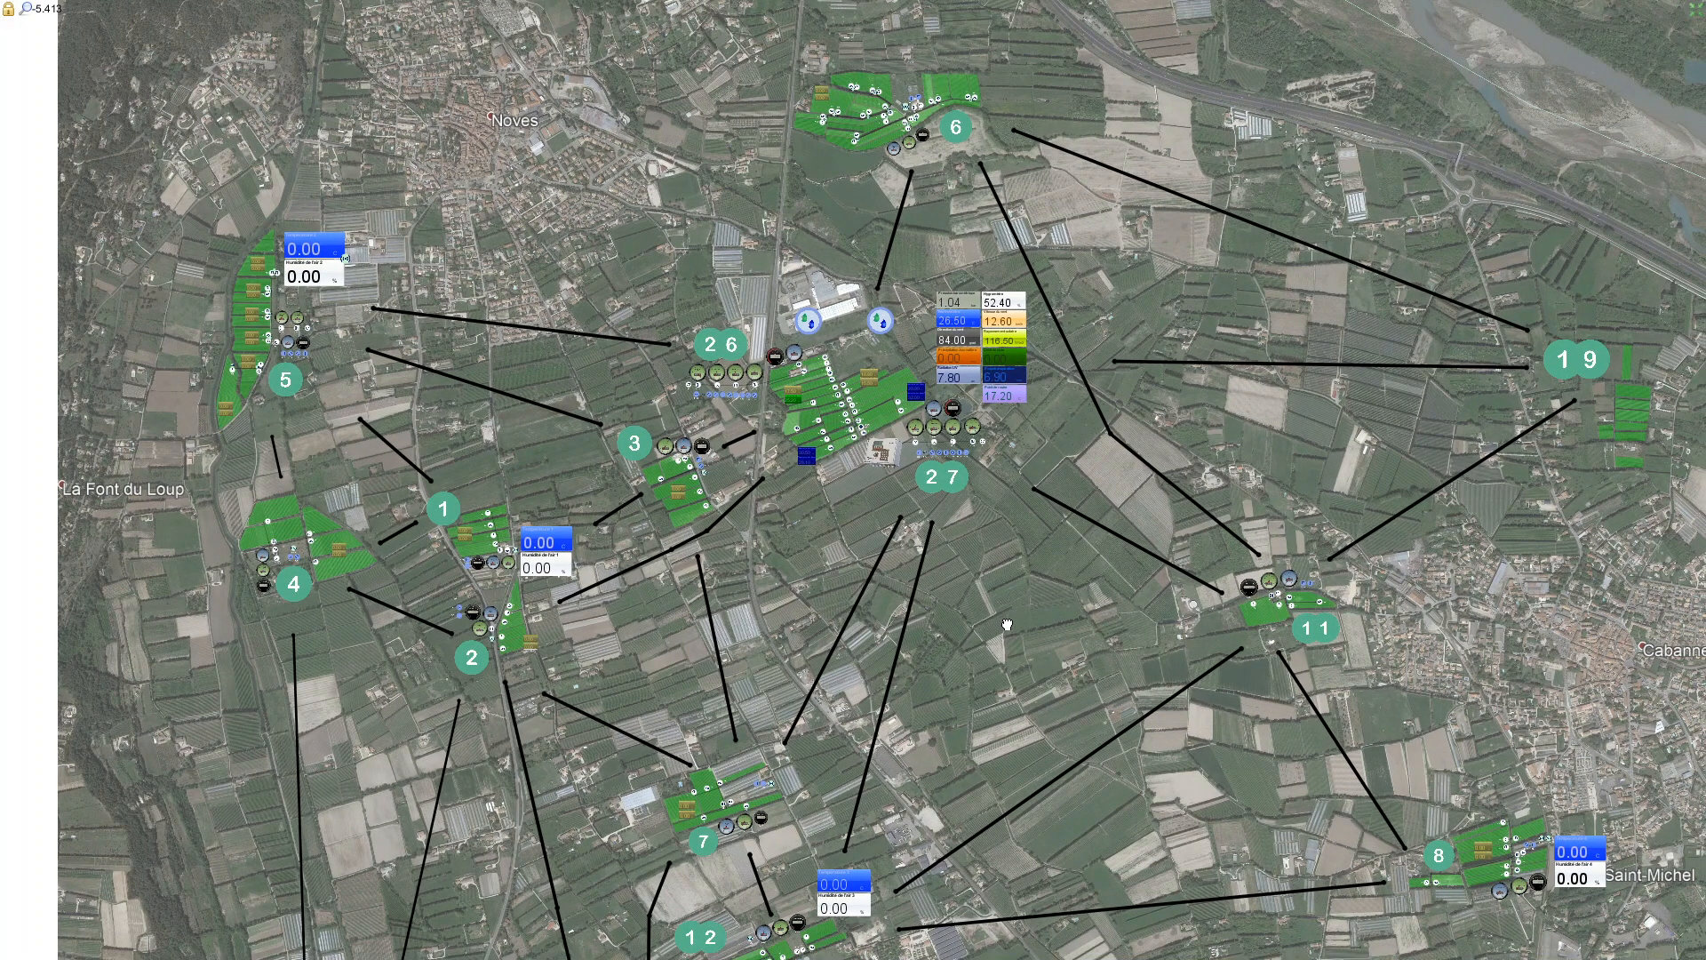
pyautogui.moveTo(1006, 625); pyautogui.dragTo(965, 561)
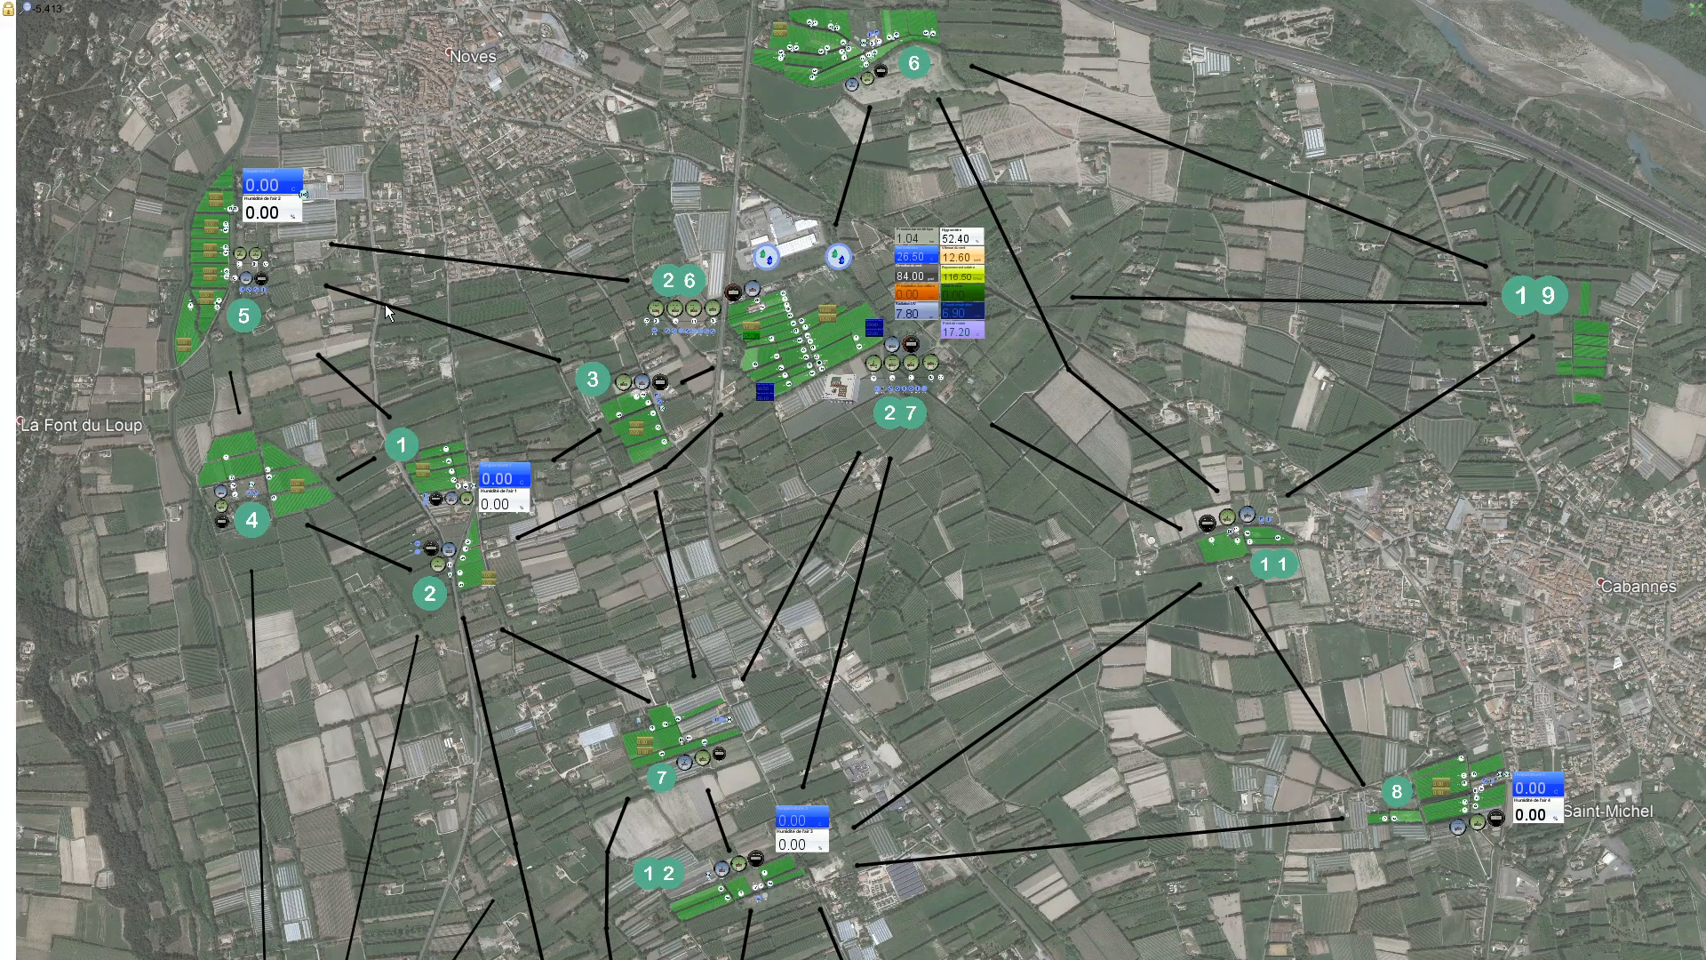
pyautogui.scroll(-2, 415, 313)
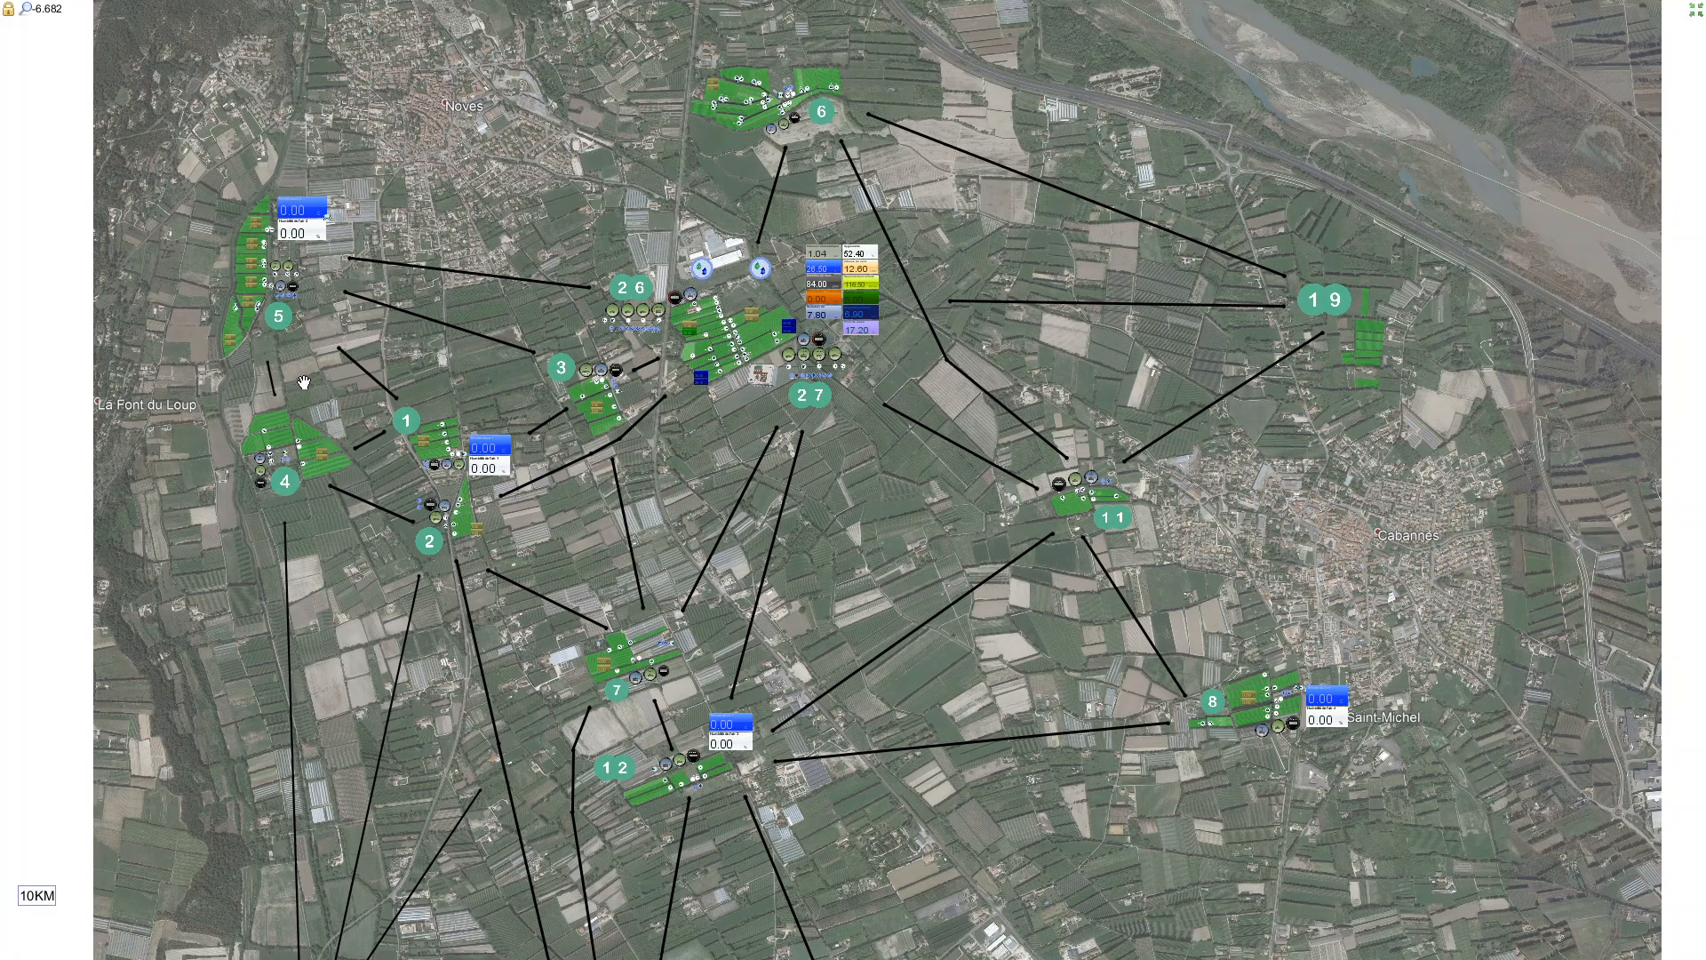
# - Look closer at sites 1 to 5 near La Font du Loup and their temperature and air humidity sensors
pyautogui.scroll(3, 243, 320)
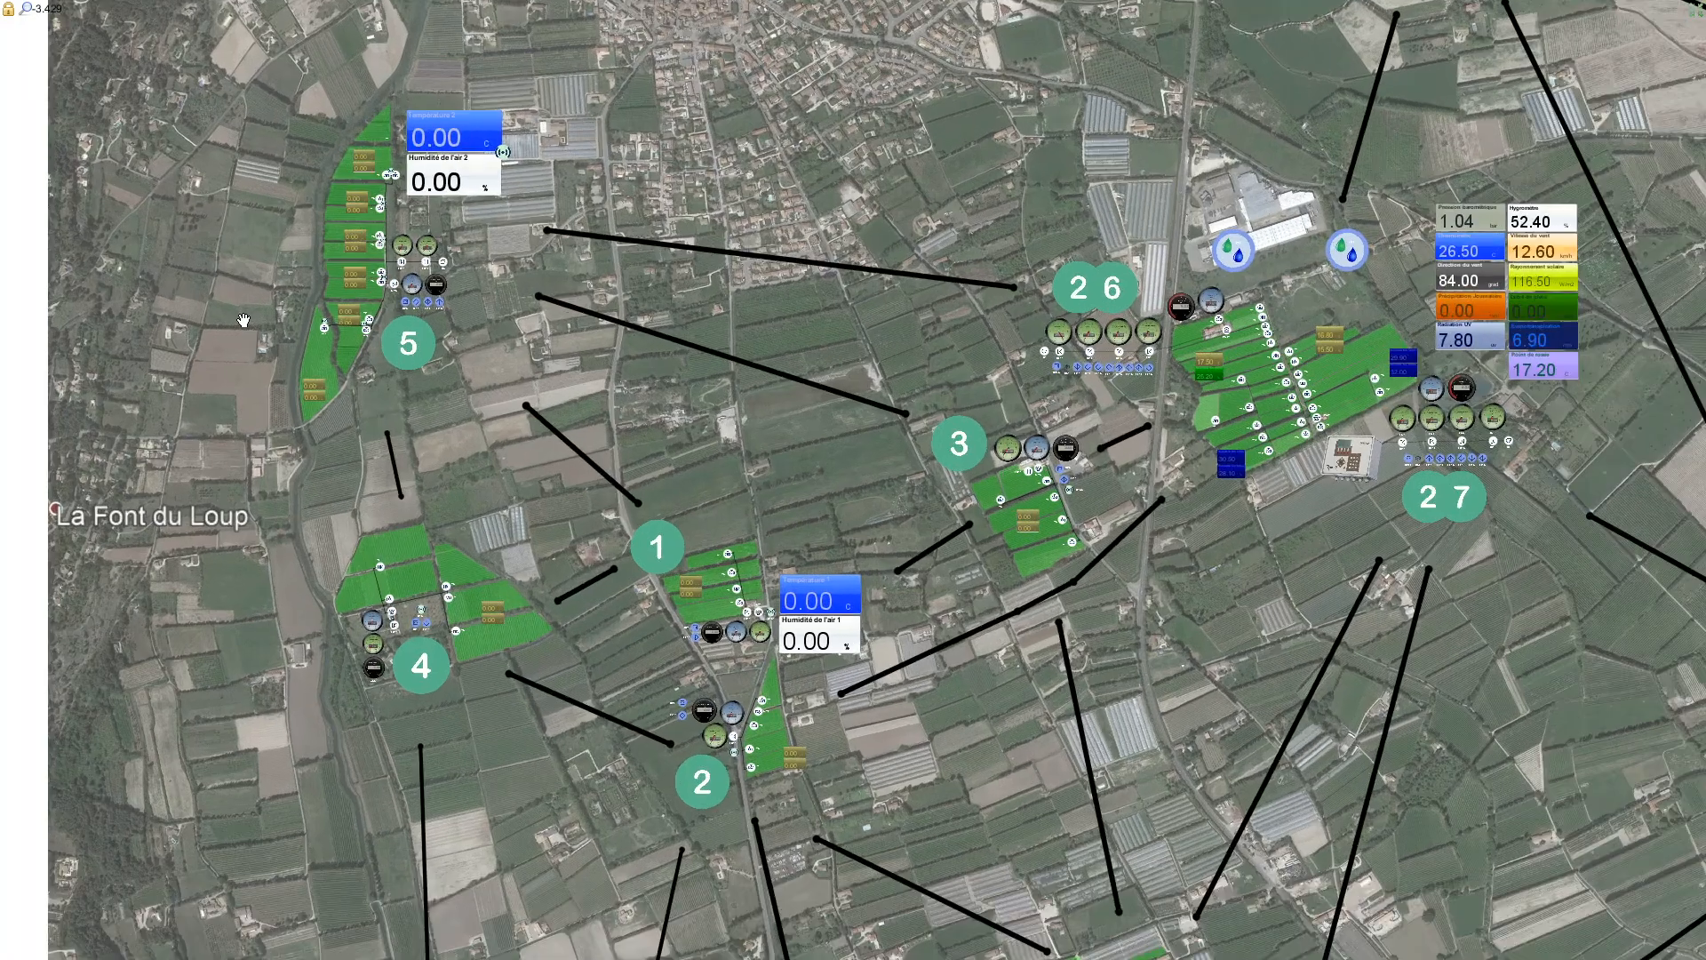
pyautogui.scroll(2, 243, 320)
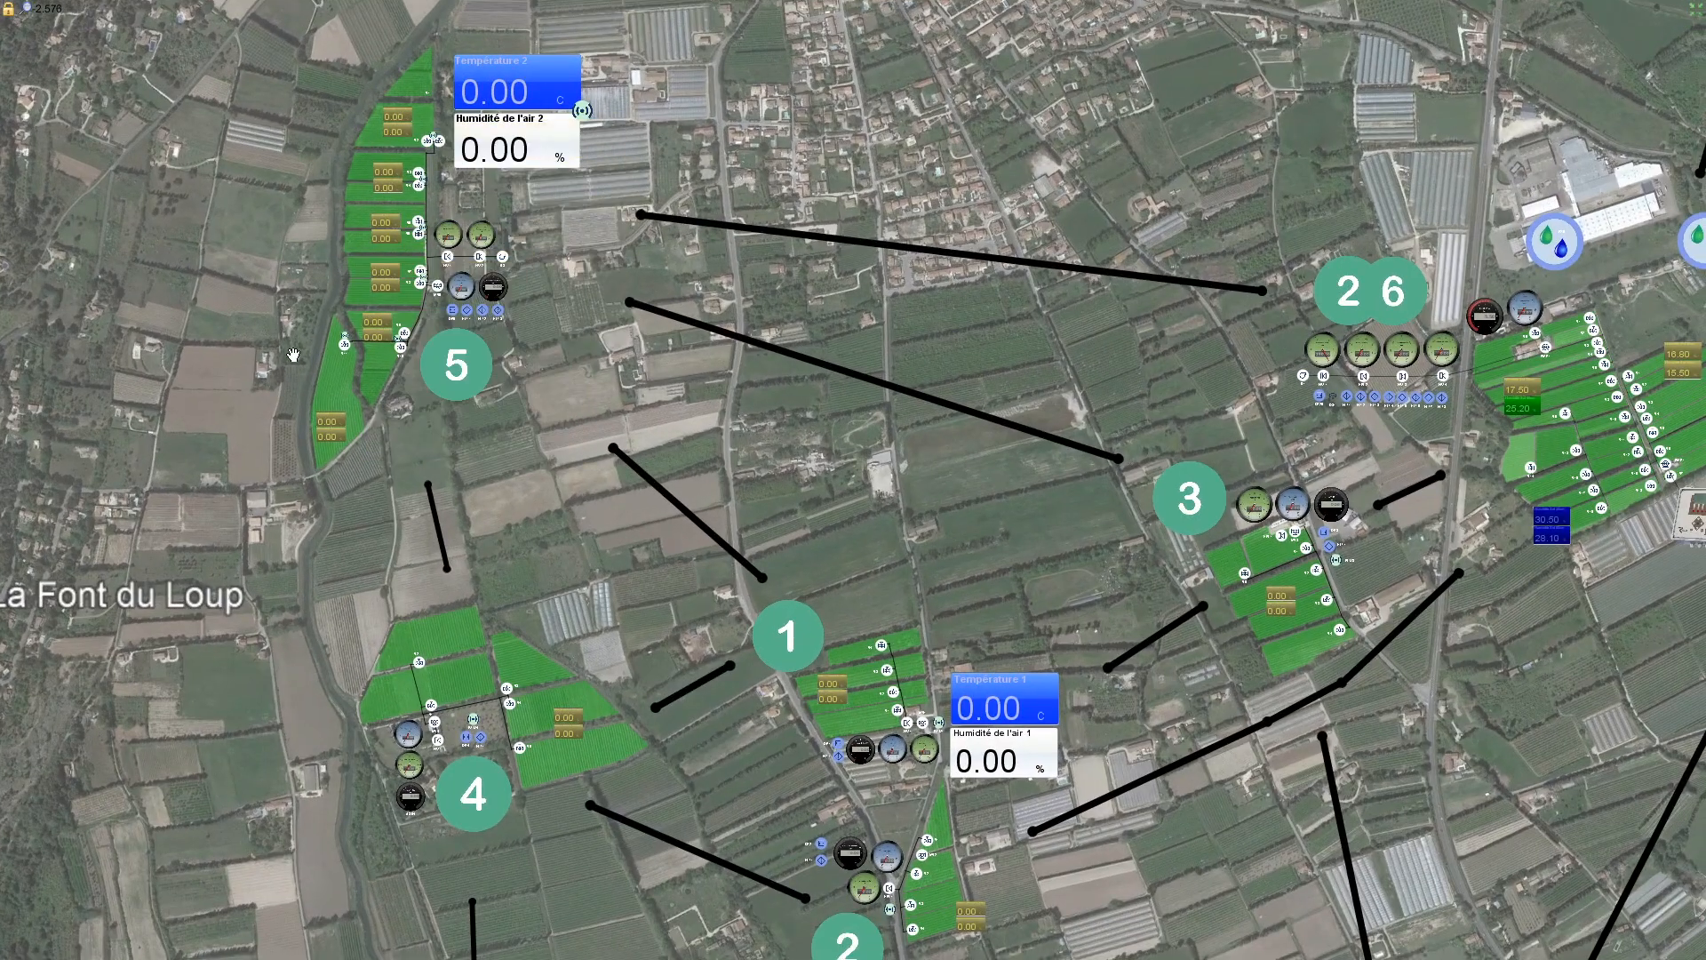
pyautogui.scroll(-3, 299, 352)
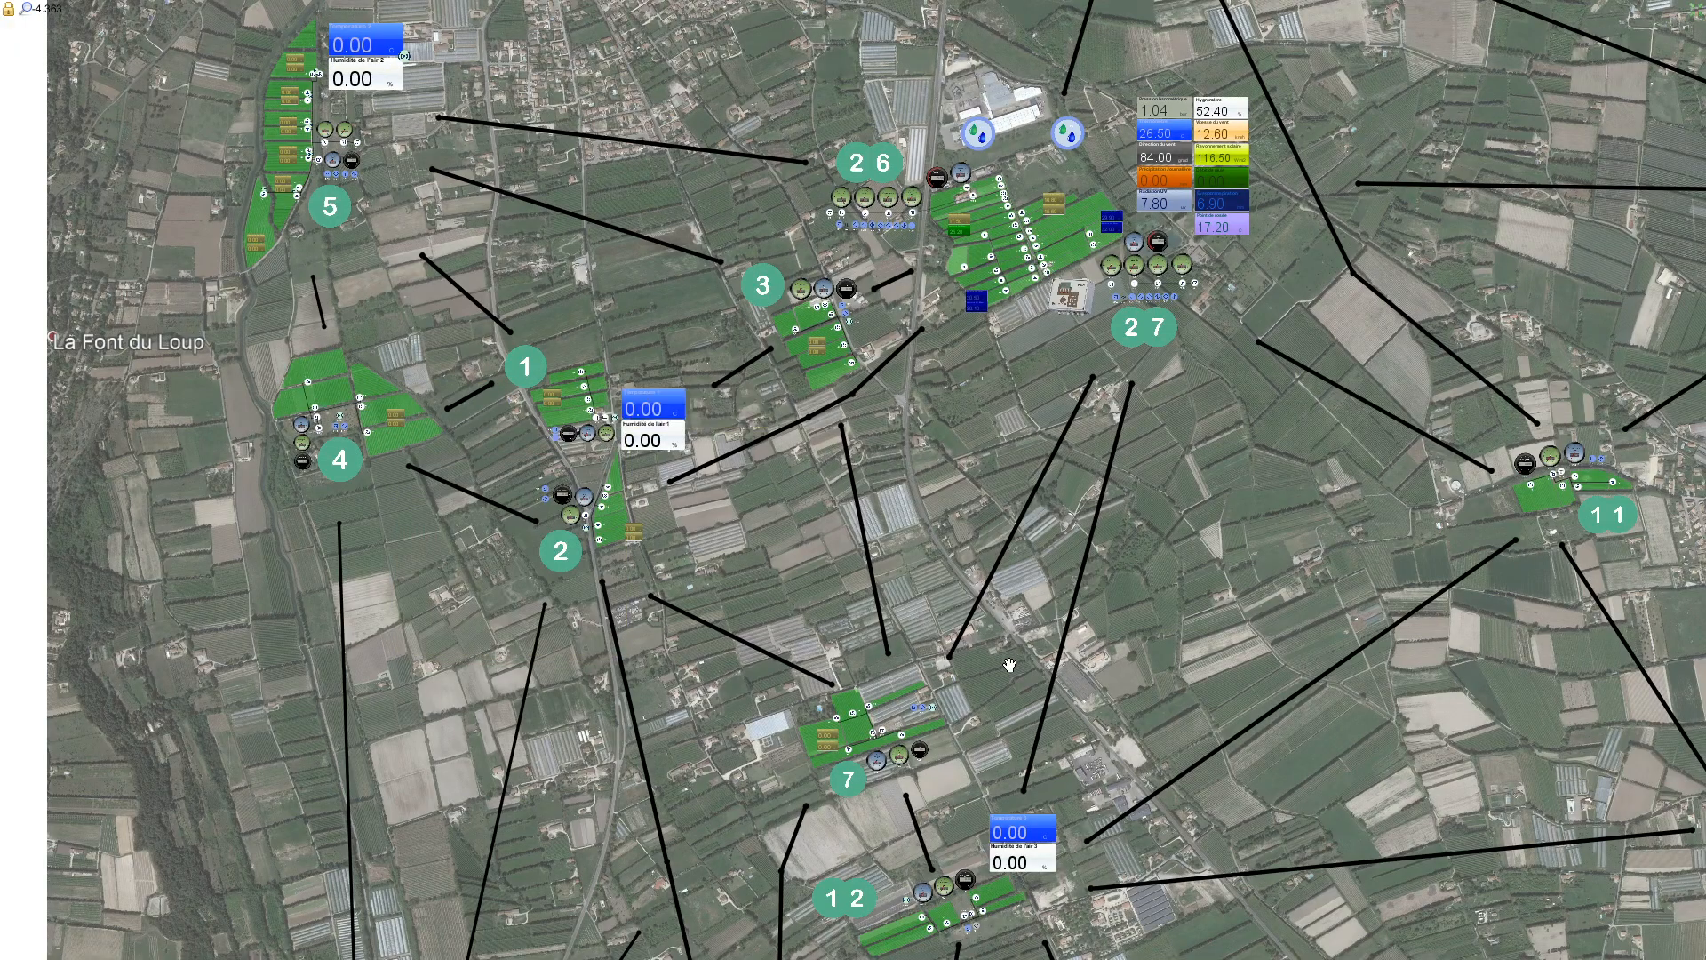
# - Examine the southern sites 9, 10 and 14 to 18, and view the radio network across the map
pyautogui.scroll(-4, 995, 650)
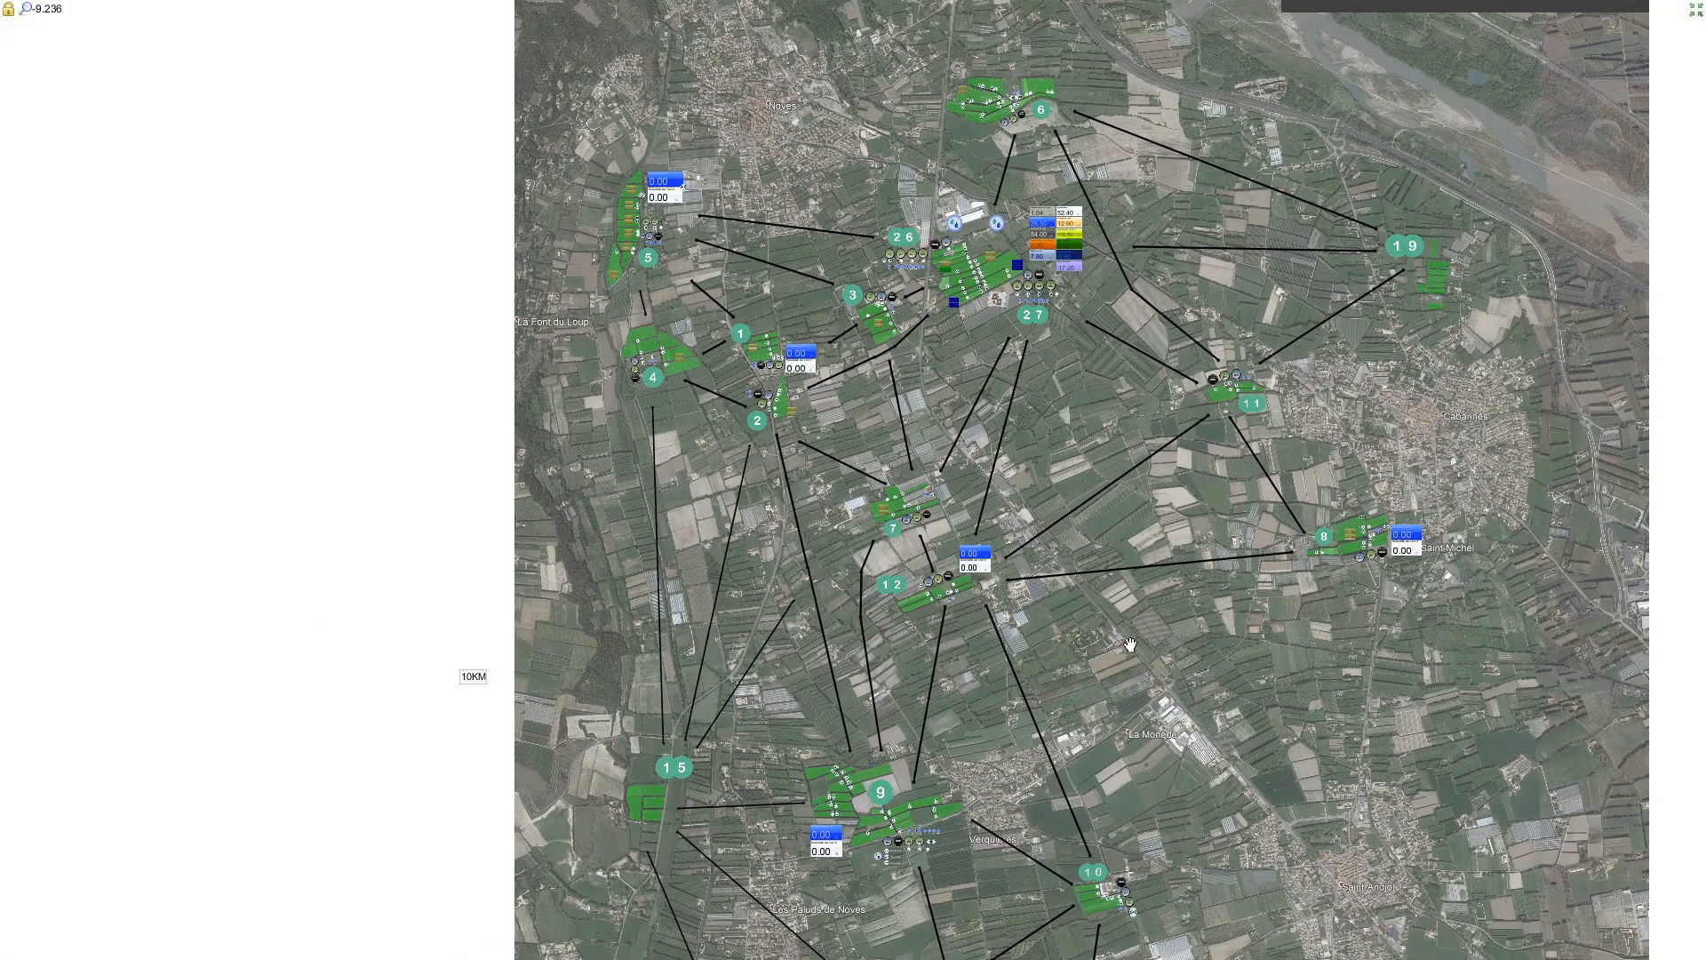
pyautogui.scroll(-1, 1050, 448)
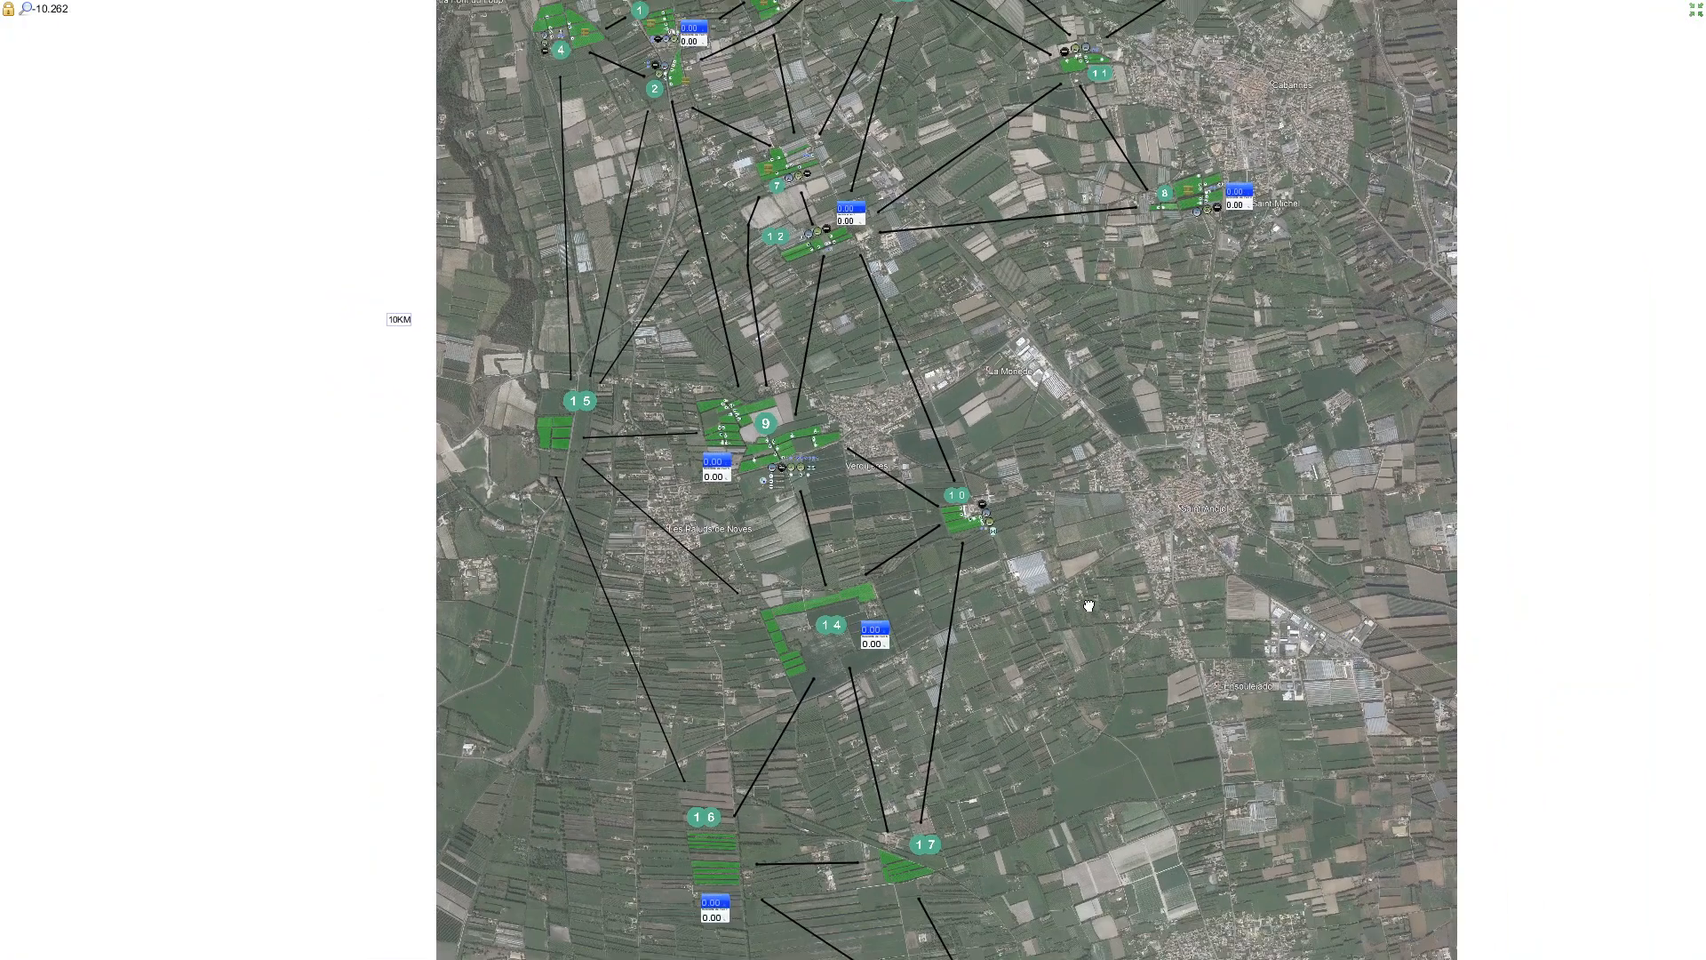
pyautogui.moveTo(1090, 610); pyautogui.dragTo(996, 372)
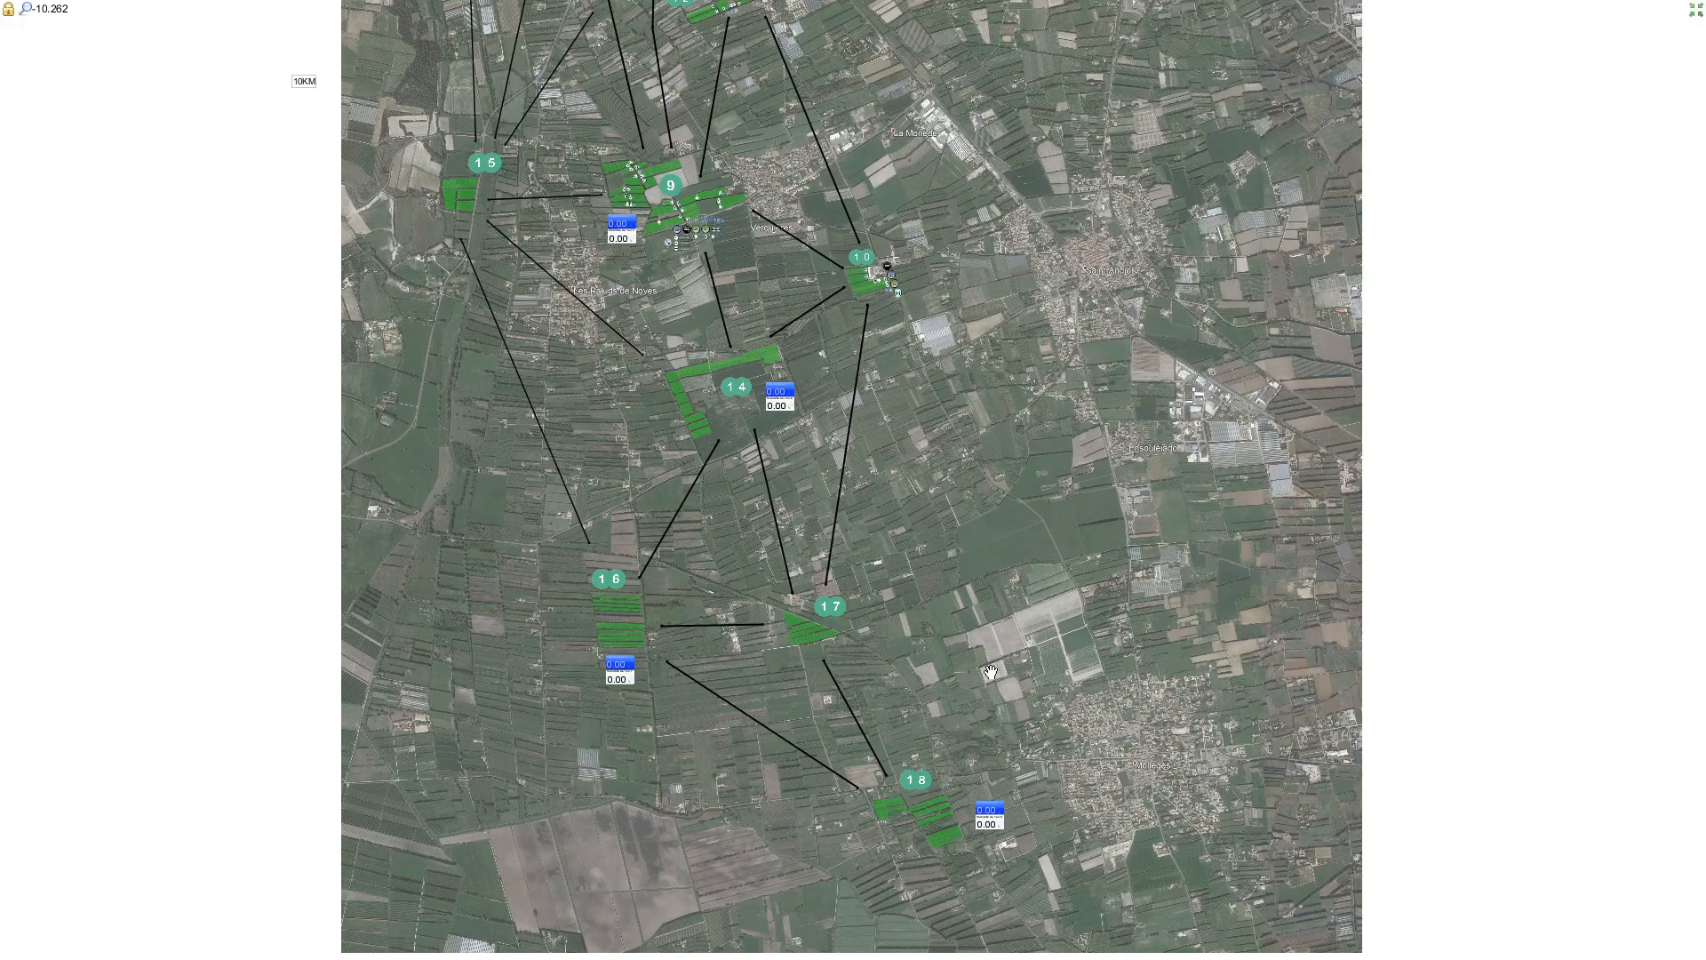
pyautogui.scroll(-4, 985, 686)
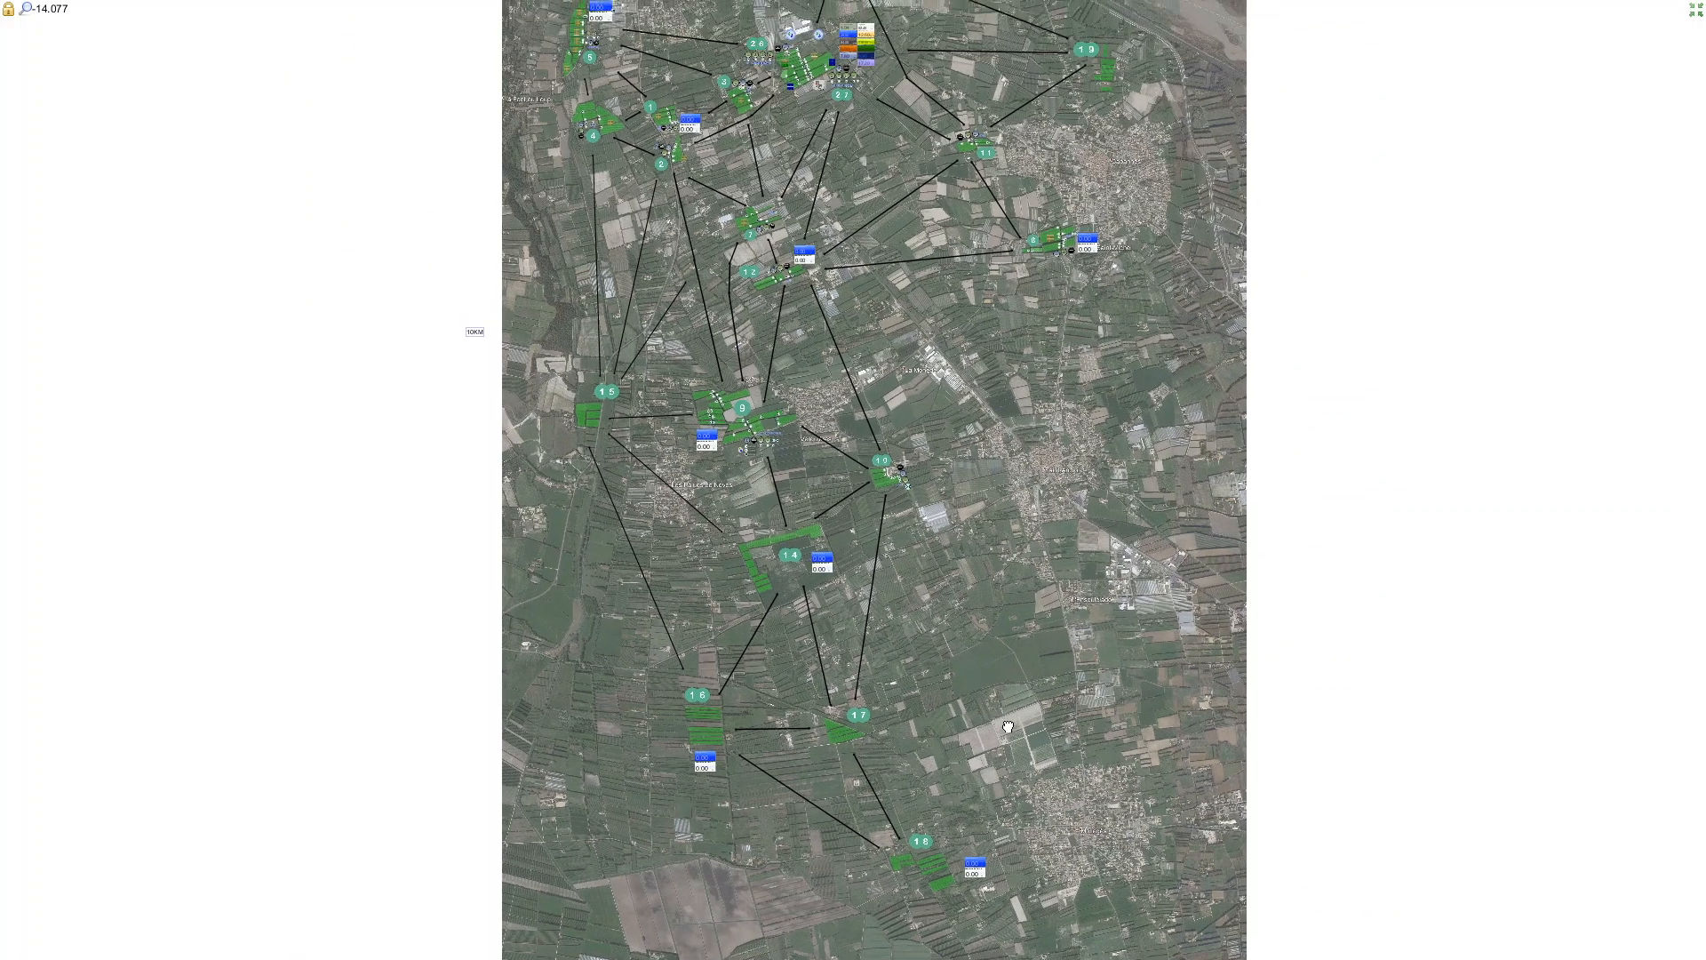
pyautogui.moveTo(1008, 724); pyautogui.dragTo(1007, 742)
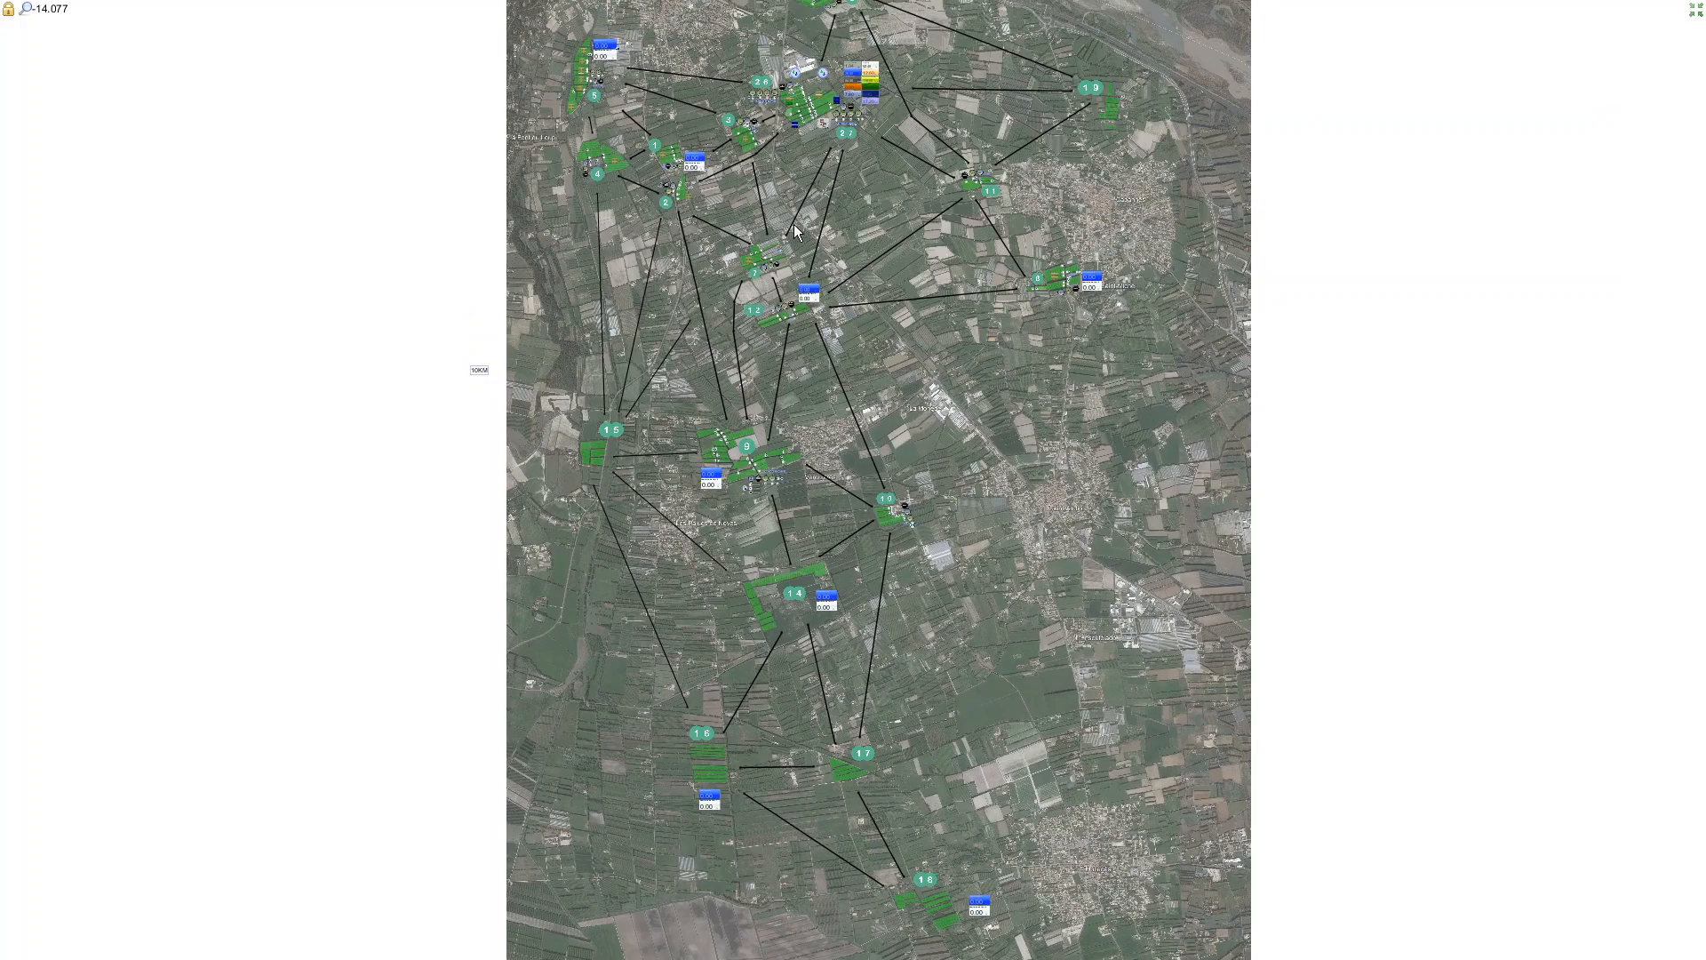